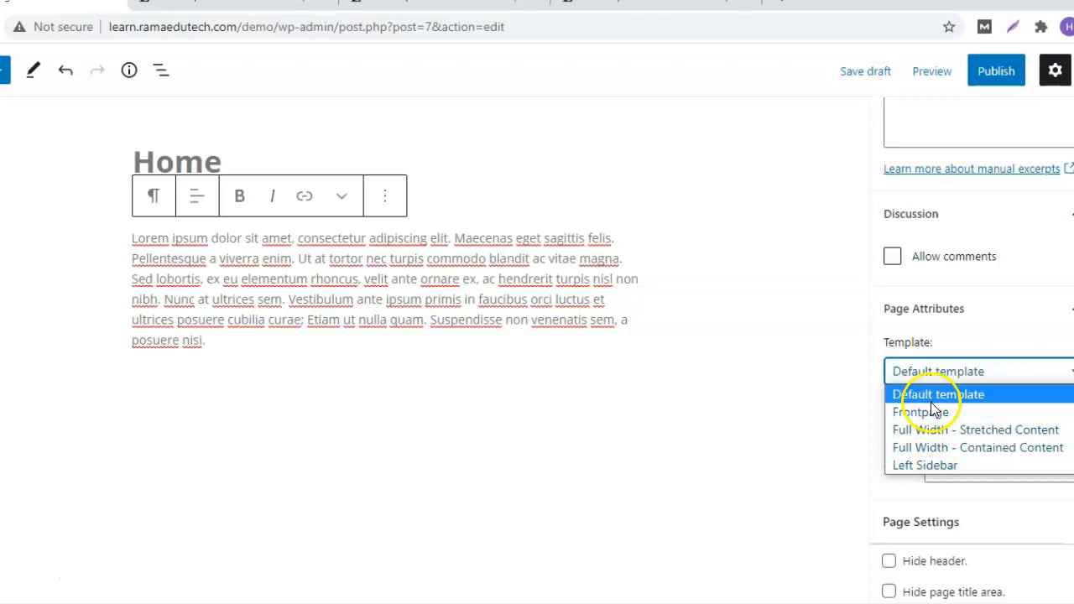
Switch the Home page's template from Default to Frontpage in Page Attributes.
{"action": "left_click", "coordinate": [979, 412]}
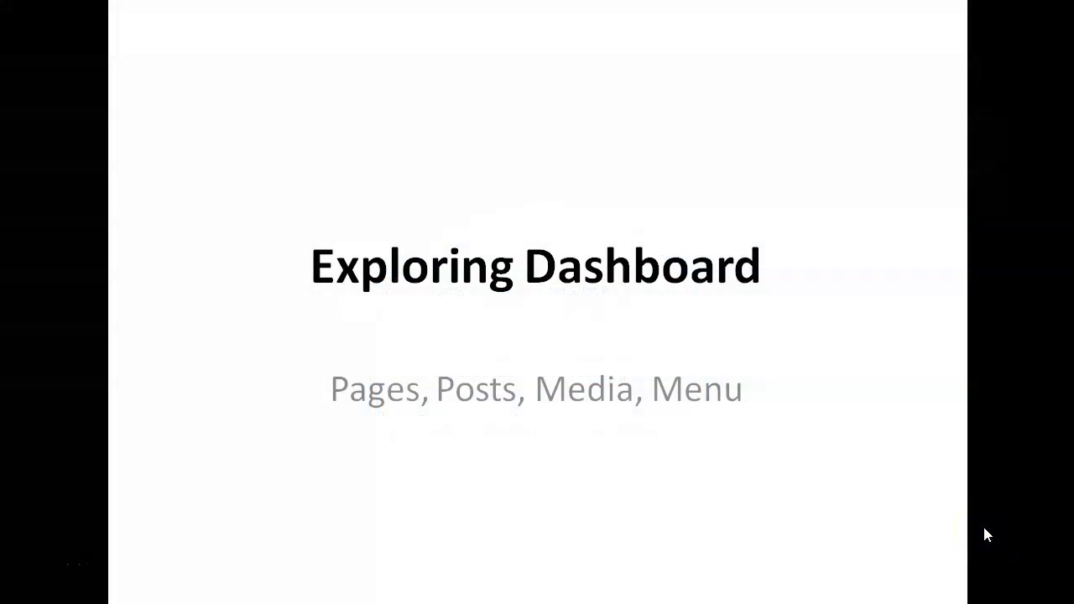
Advance to the 'In this session' agenda slide, then end the slideshow to return to the site.
{"action": "left_click", "coordinate": [985, 528]}
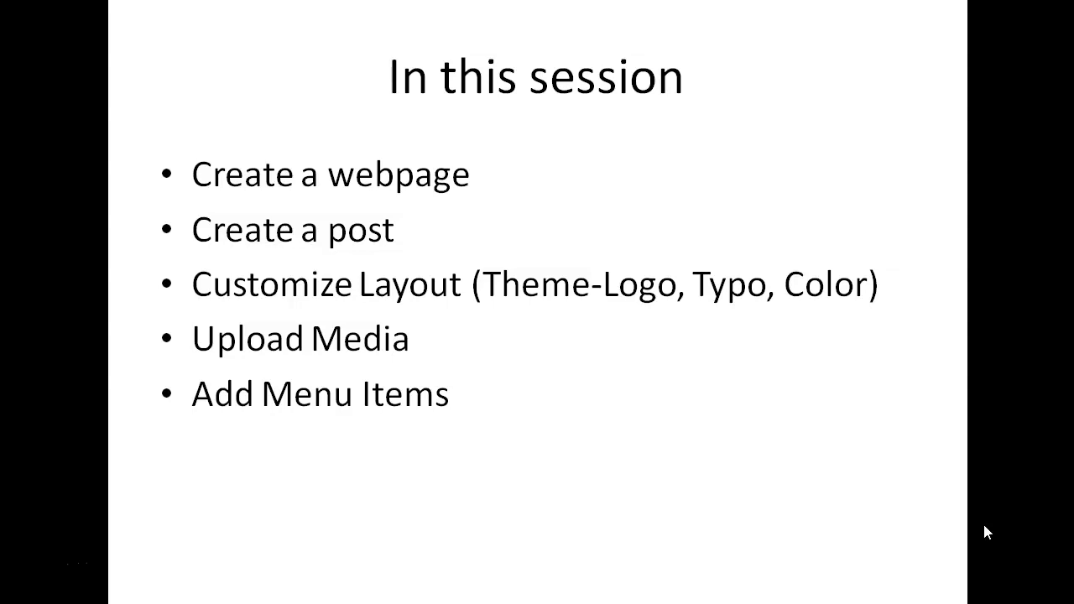
{"action": "left_click", "coordinate": [667, 503]}
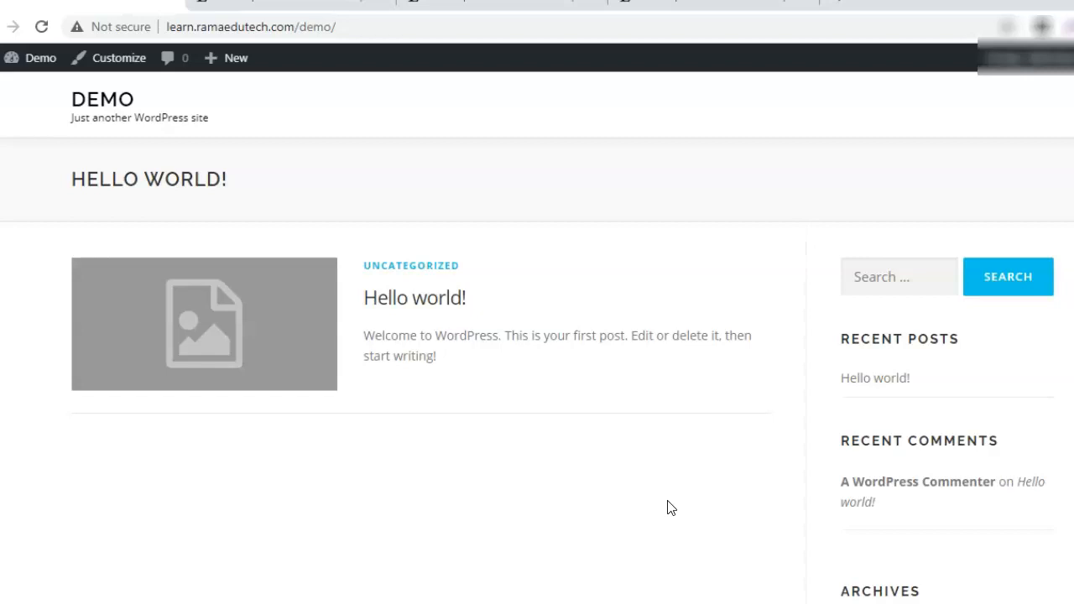
Go to the admin Dashboard through the Demo site menu in the admin bar.
{"action": "left_click", "coordinate": [669, 497]}
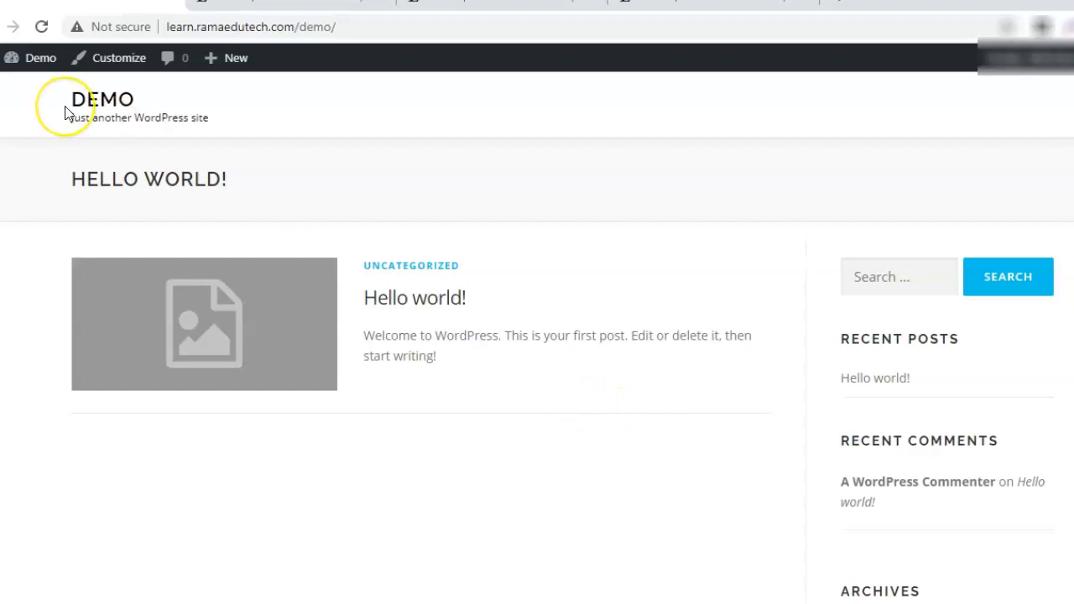
{"action": "mouse_move", "coordinate": [65, 106]}
{"action": "left_click", "coordinate": [40, 91]}
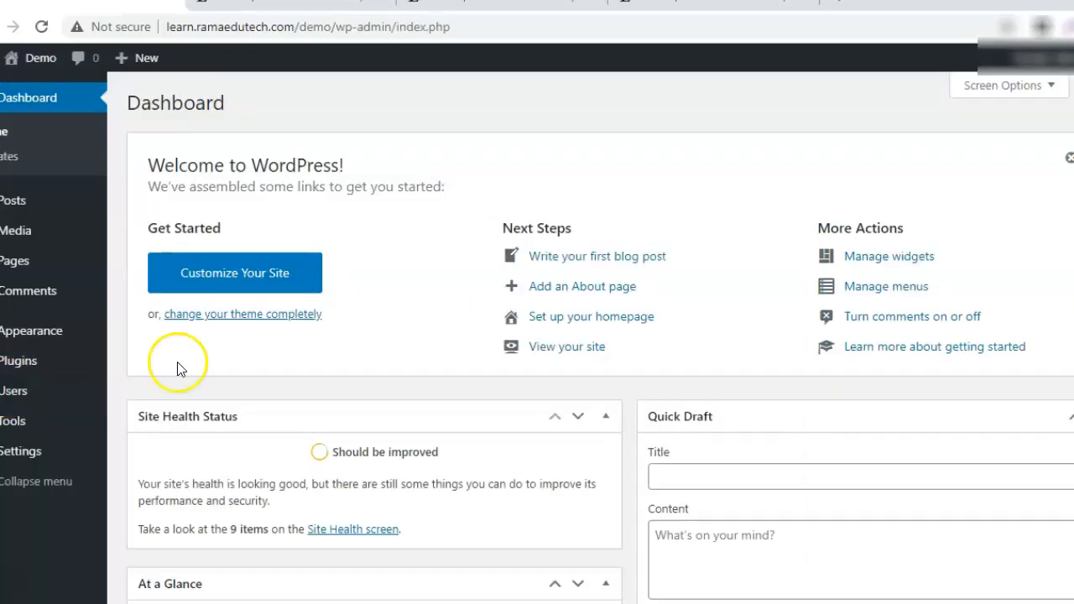
Start a new blank page with Add New from the Pages list.
{"action": "mouse_move", "coordinate": [67, 271]}
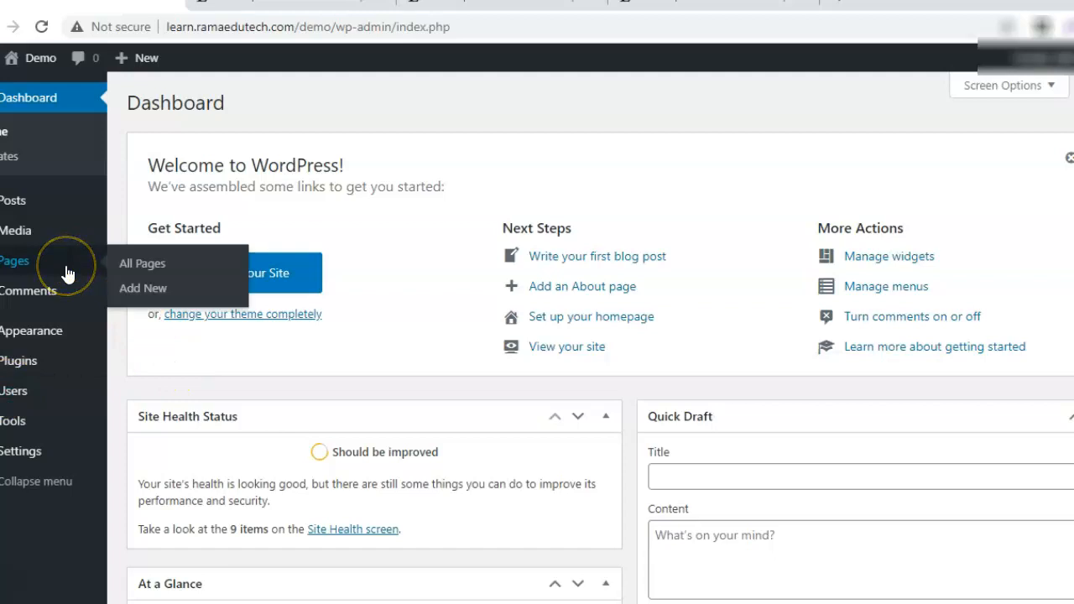
{"action": "left_click", "coordinate": [67, 271]}
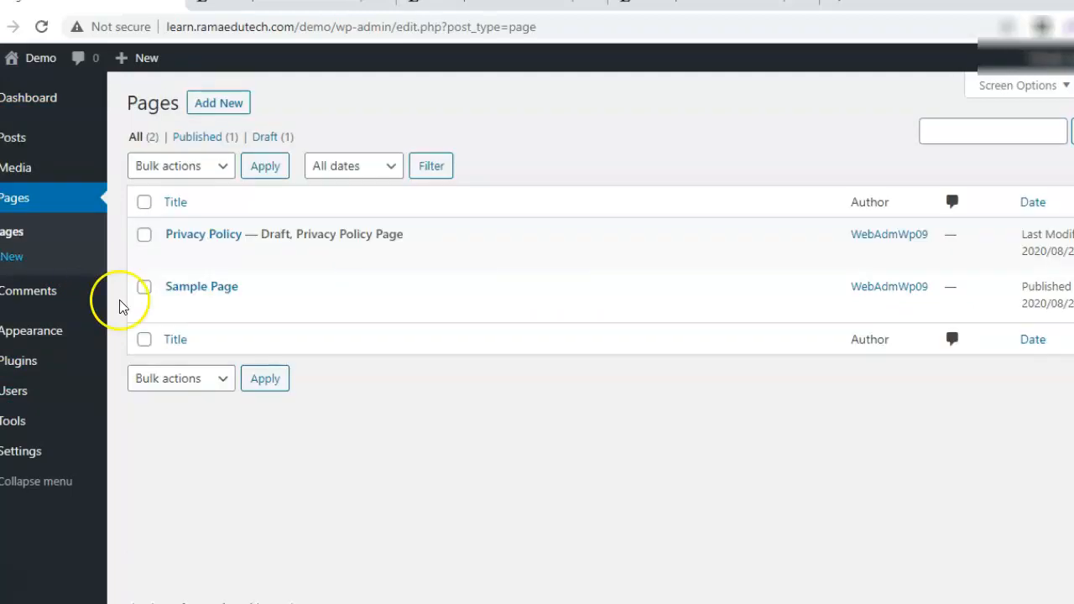
{"action": "mouse_move", "coordinate": [269, 252]}
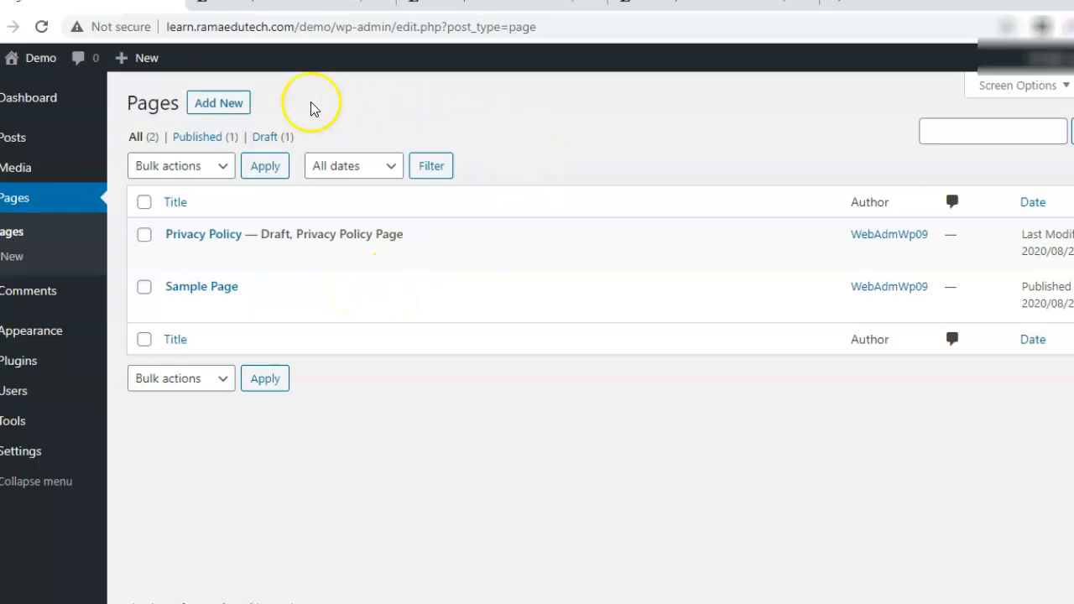
{"action": "left_click", "coordinate": [242, 101]}
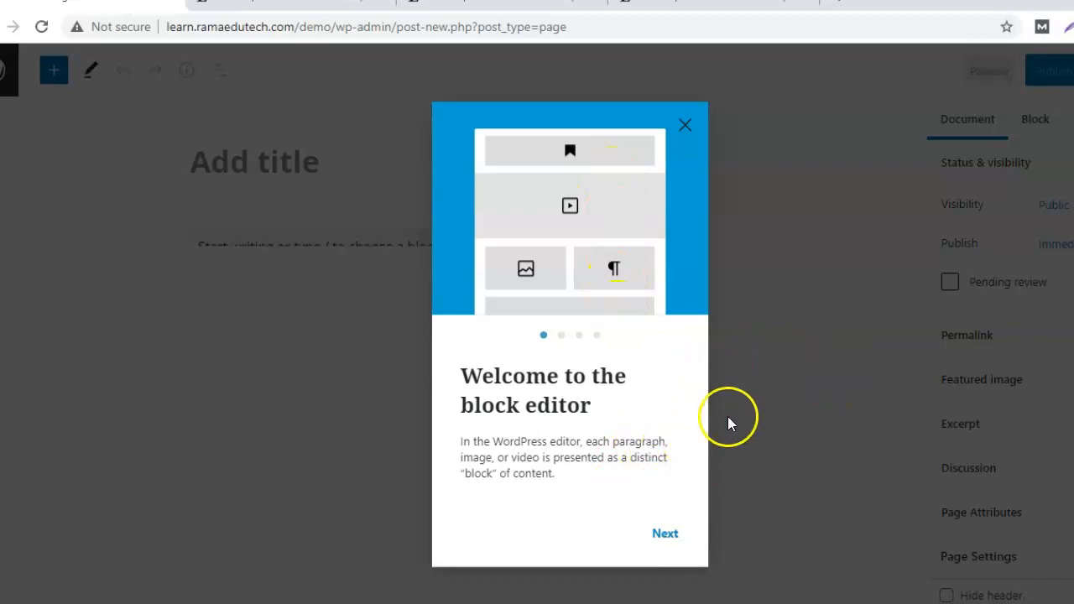
Step through the welcome tour's tips and finish it with Get started.
{"action": "left_click", "coordinate": [665, 535]}
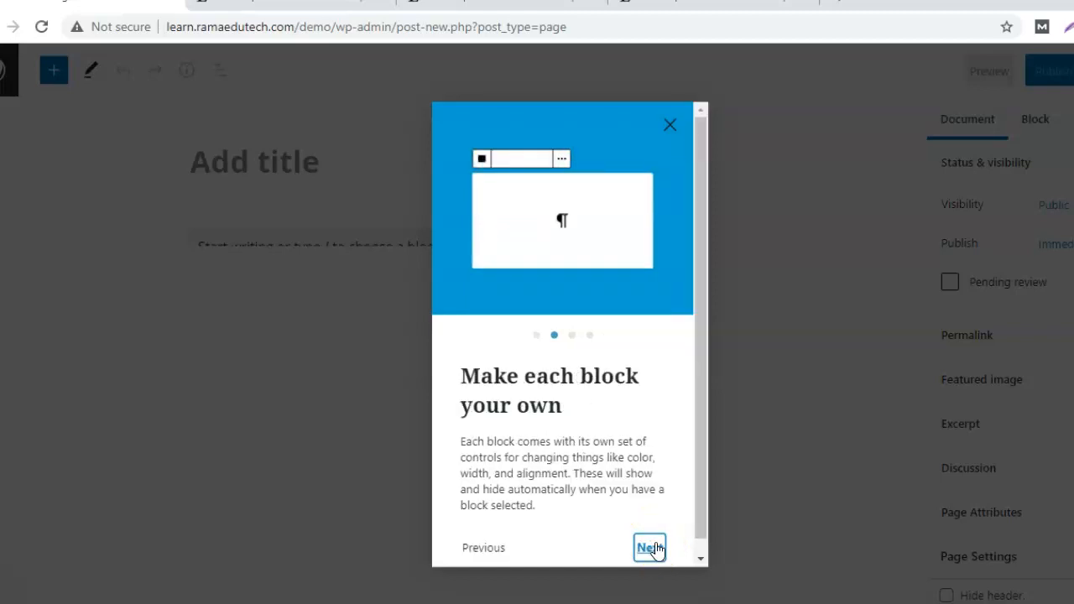
{"action": "left_click", "coordinate": [649, 549]}
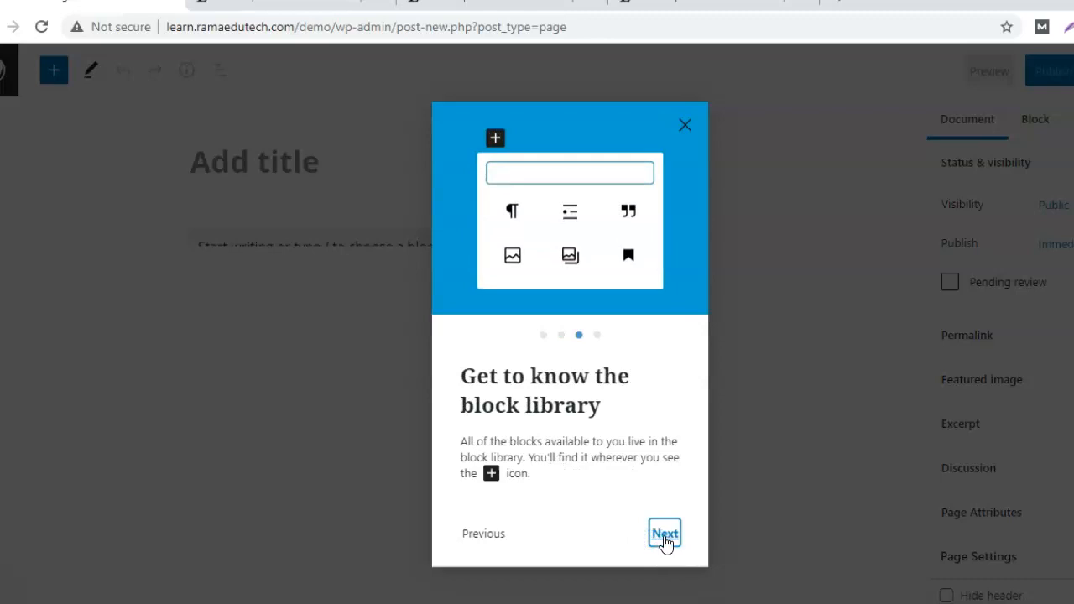
{"action": "left_click", "coordinate": [670, 538]}
{"action": "left_click", "coordinate": [671, 538]}
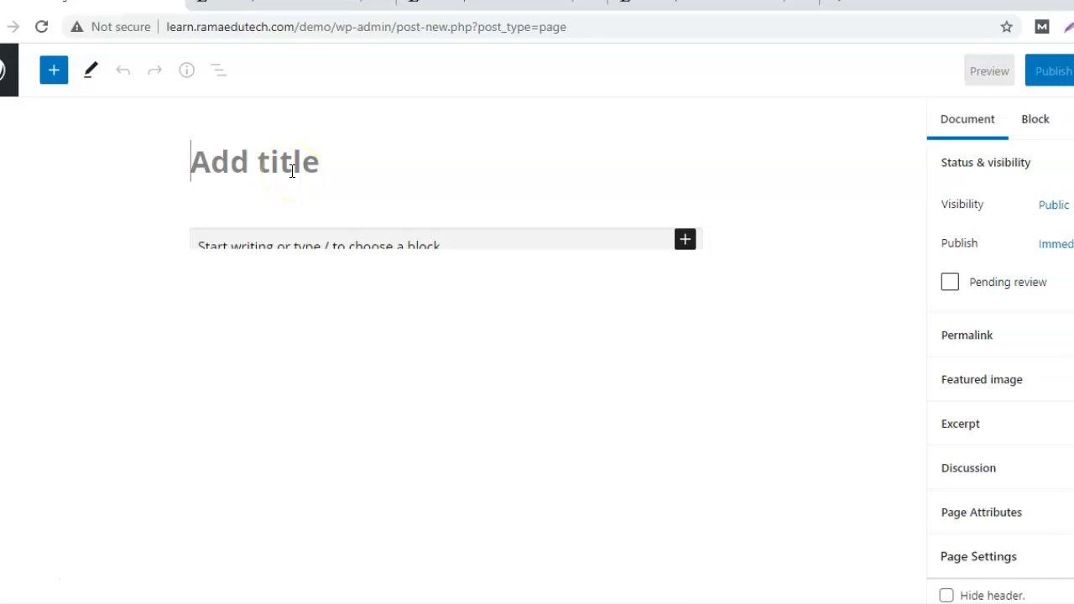
Enter 'Home' as the page title and paste a Lorem ipsum paragraph into the body.
{"action": "type", "text": "Home"}
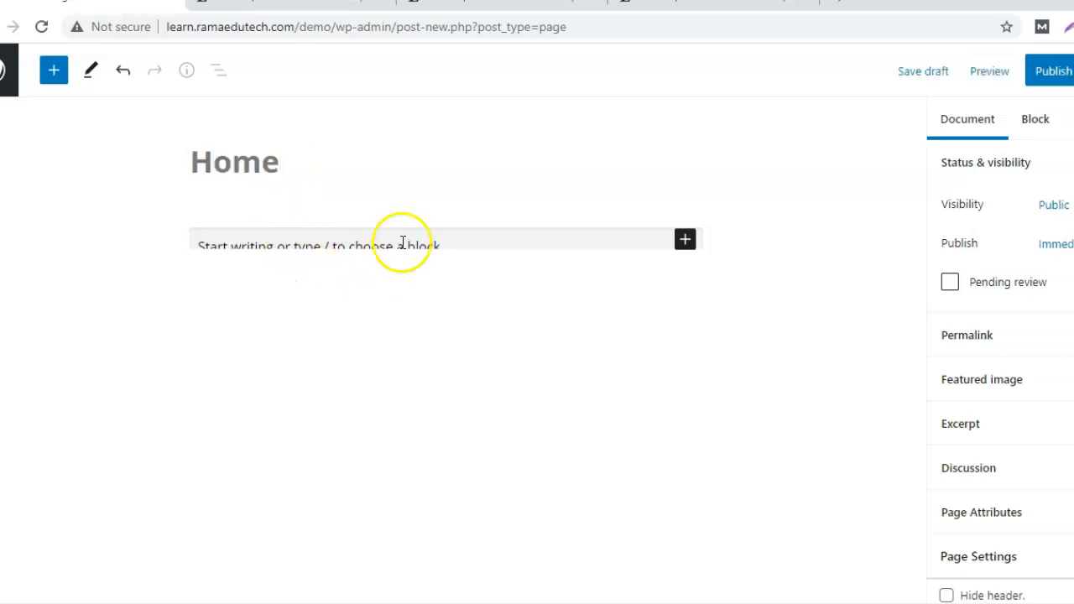
{"action": "left_click", "coordinate": [316, 245]}
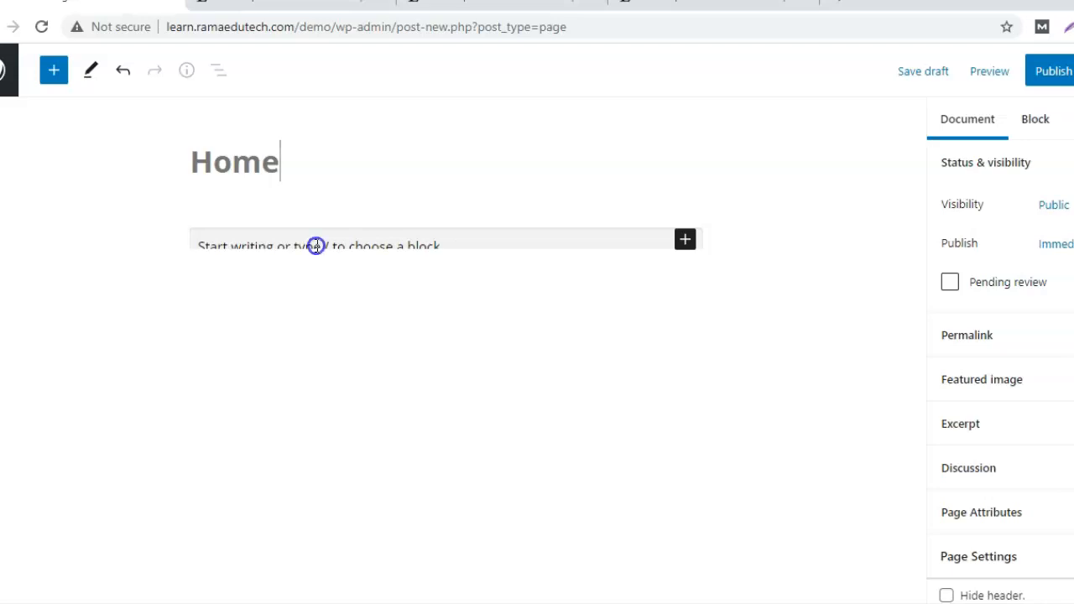
{"action": "type", "text": "Lorem ipsum dolor sit amet, consectetur adipiscing elit. Maecenas eget sagittis felis. Pellentesque a viverra enim. Ut at tortor nec turpis commodo blandit ac vitae magna. Sed lobortis, ex eu elementum rhoncus, velit ante ornare ex, ac hendrerit turpis nisl non nibh. Nunc at ultrices sem. Vestibulum ante ipsum primis in faucibus orci luctus et ultrices posuere cubilia curae; Etiam ut nulla quam. Suspendisse non venenatis sem, a posuere nisi."}
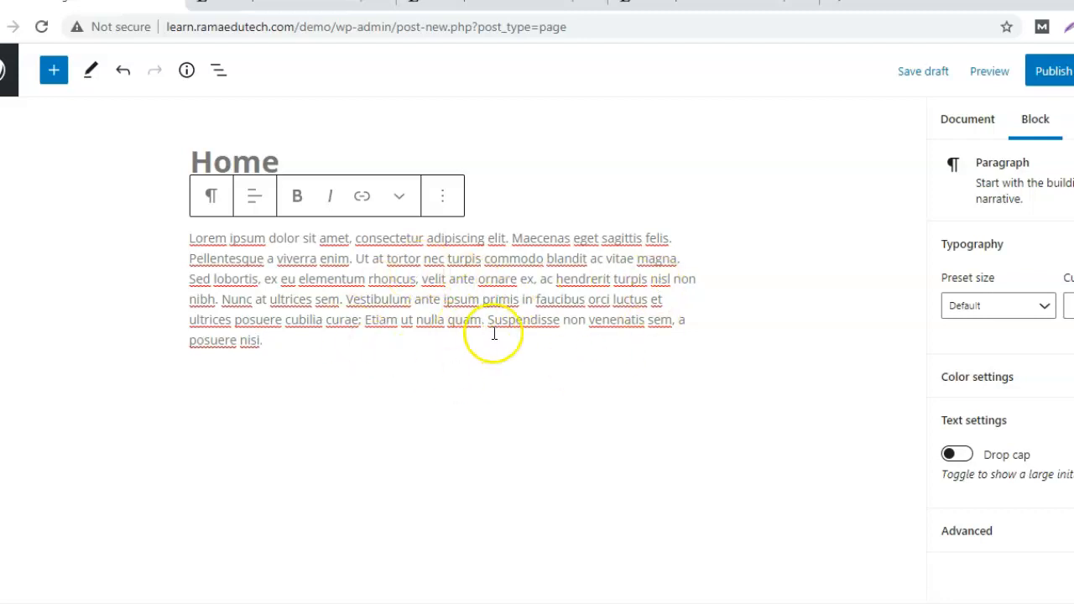
Try the paragraph toolbar's block-type choices, Bold and Italic, then show the extra formatting options.
{"action": "left_click", "coordinate": [213, 199]}
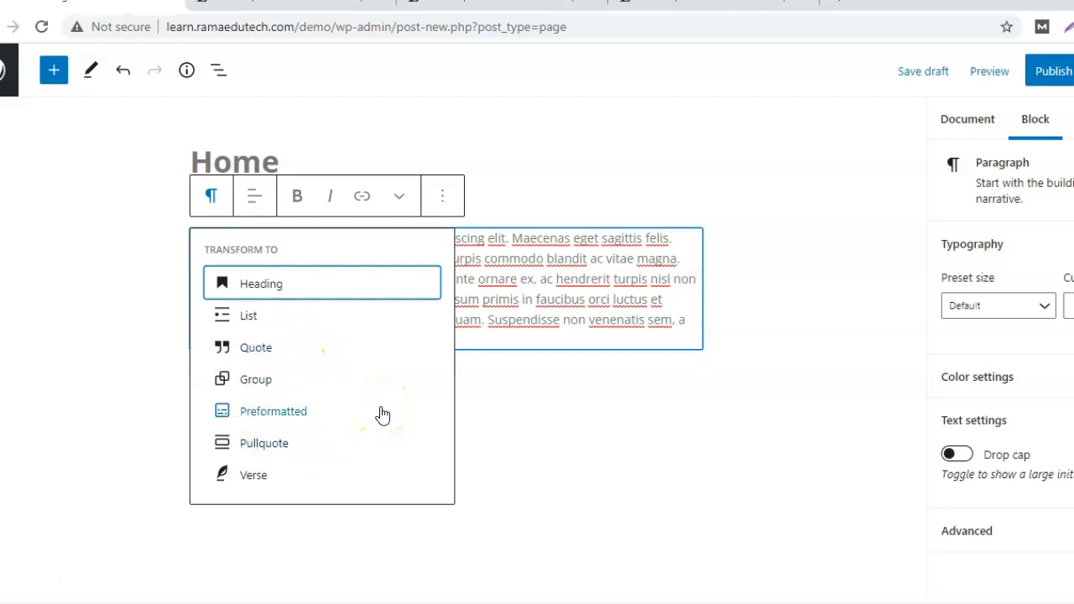
{"action": "left_click", "coordinate": [543, 323]}
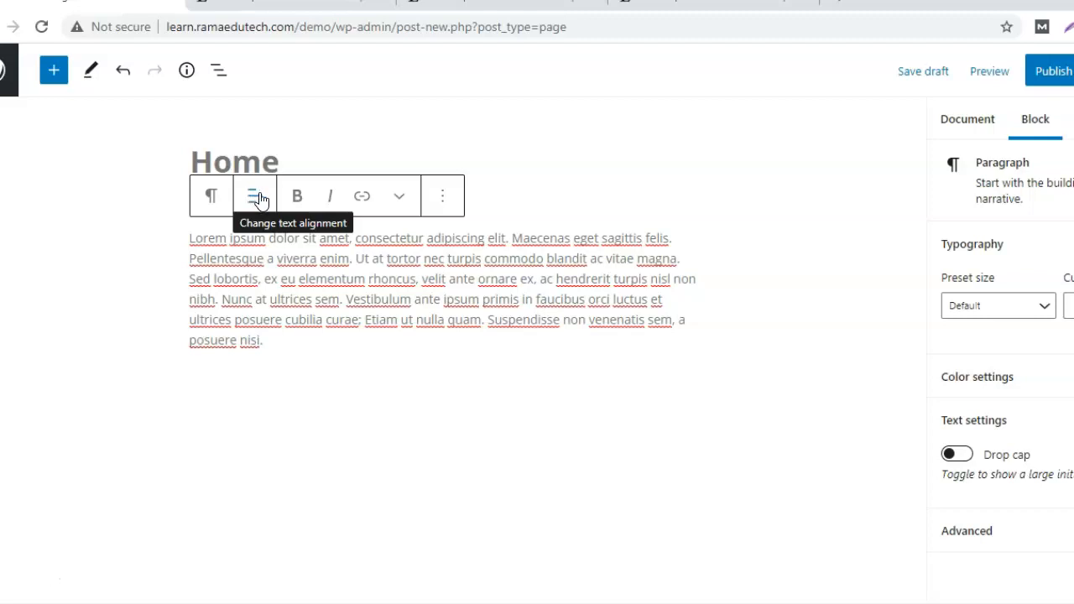
{"action": "left_click", "coordinate": [298, 197]}
{"action": "left_click", "coordinate": [328, 196]}
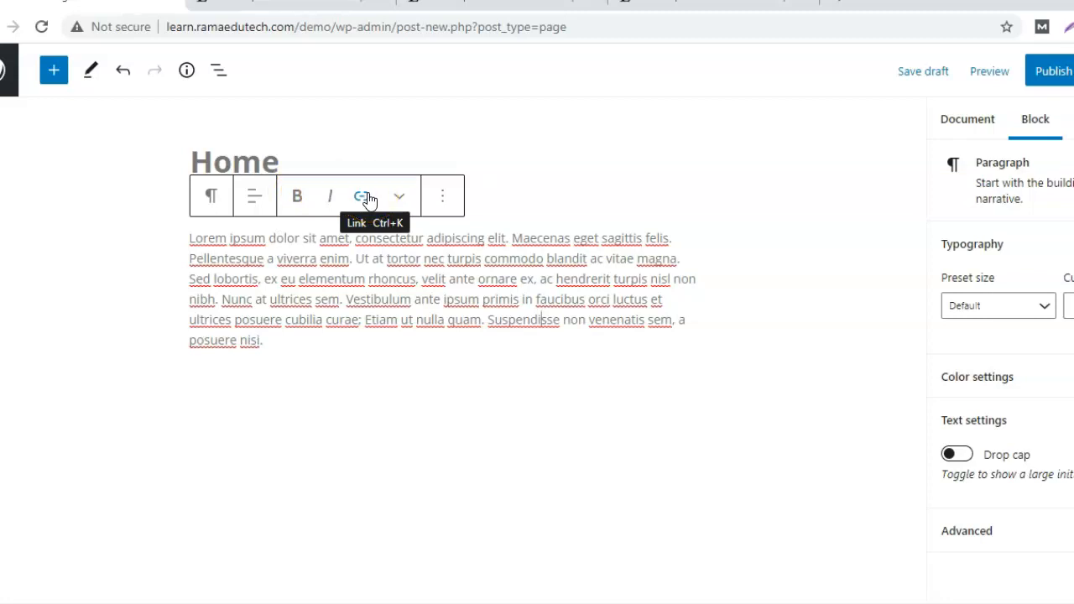
{"action": "left_click", "coordinate": [399, 196]}
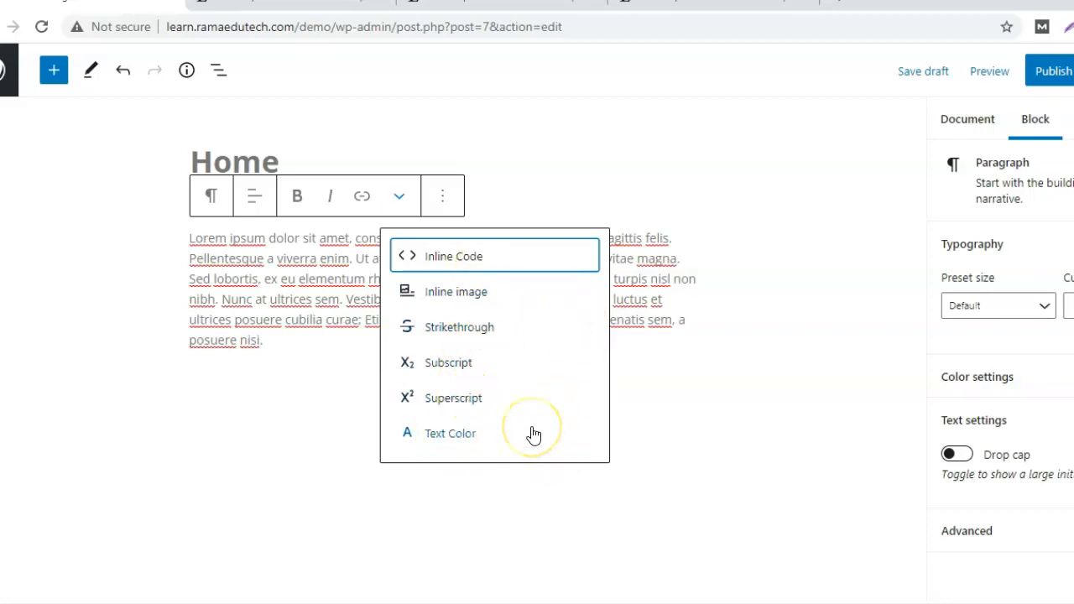
{"action": "left_click", "coordinate": [631, 386]}
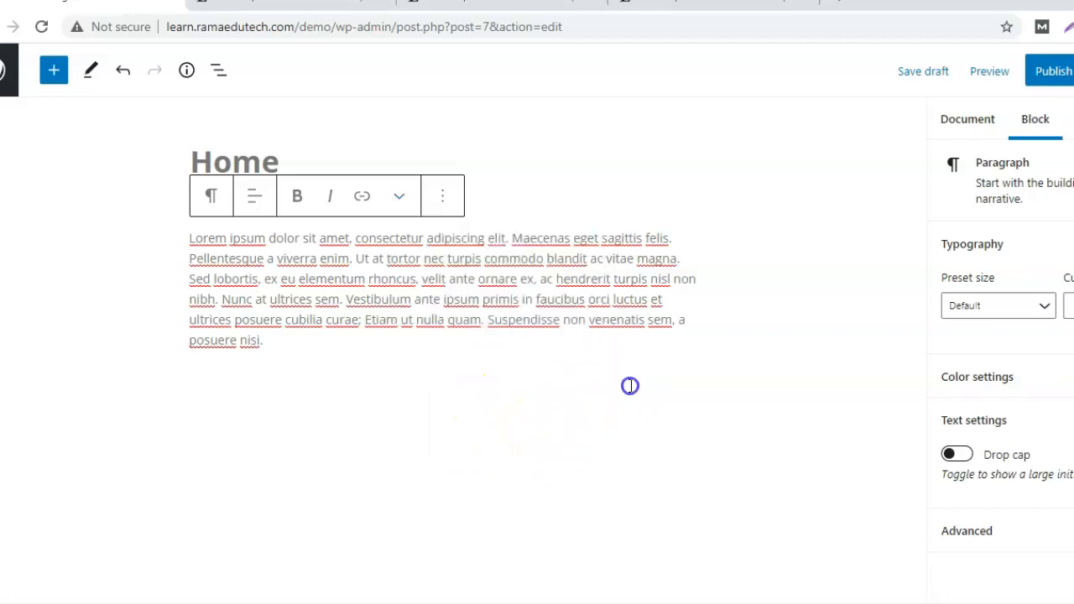
{"action": "left_click", "coordinate": [442, 204]}
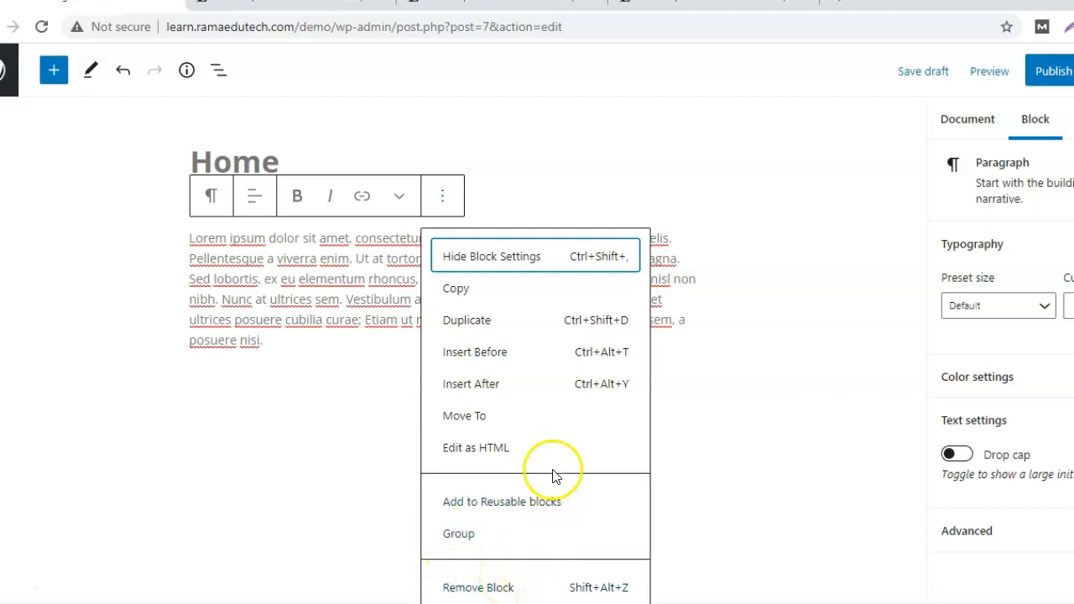
{"action": "left_click", "coordinate": [476, 453]}
{"action": "left_click", "coordinate": [332, 381]}
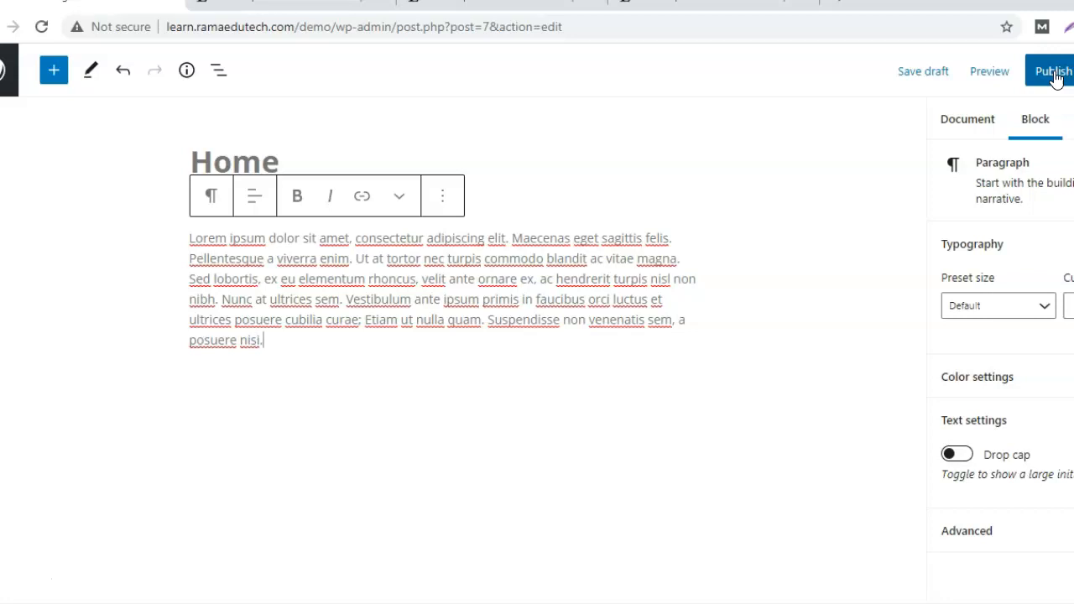
Preview the Home page at Desktop size in a new browser tab.
{"action": "left_click", "coordinate": [980, 73]}
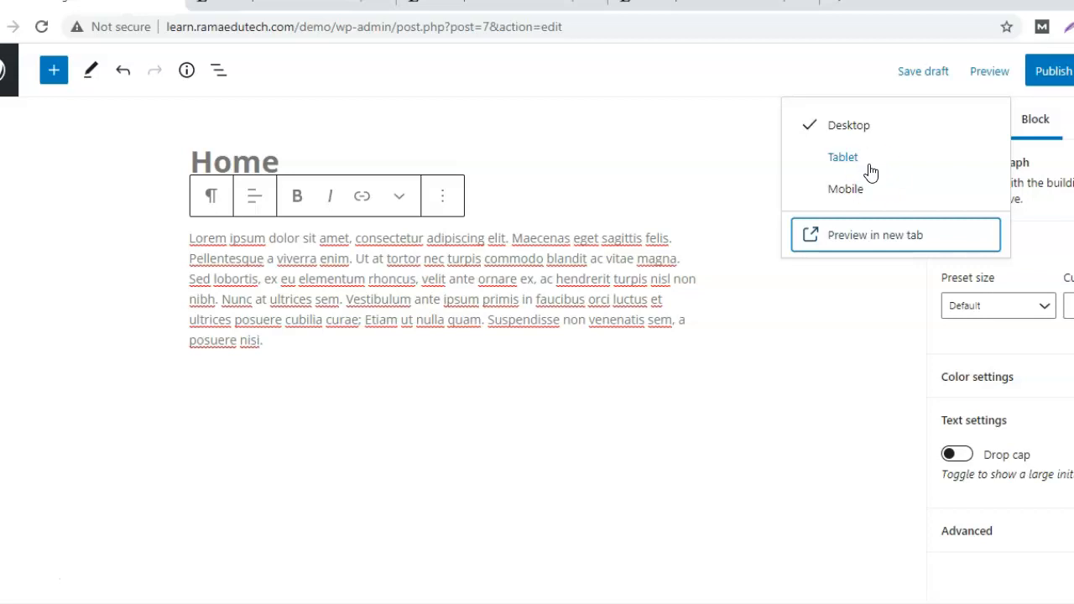
{"action": "left_click", "coordinate": [851, 130]}
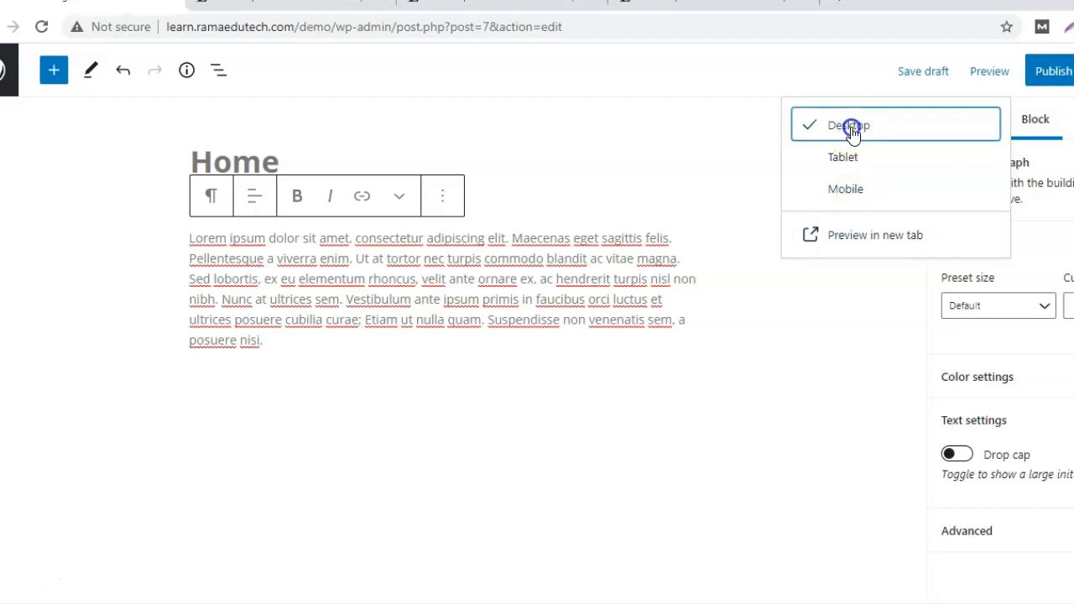
{"action": "left_click", "coordinate": [851, 132]}
{"action": "left_click", "coordinate": [867, 239]}
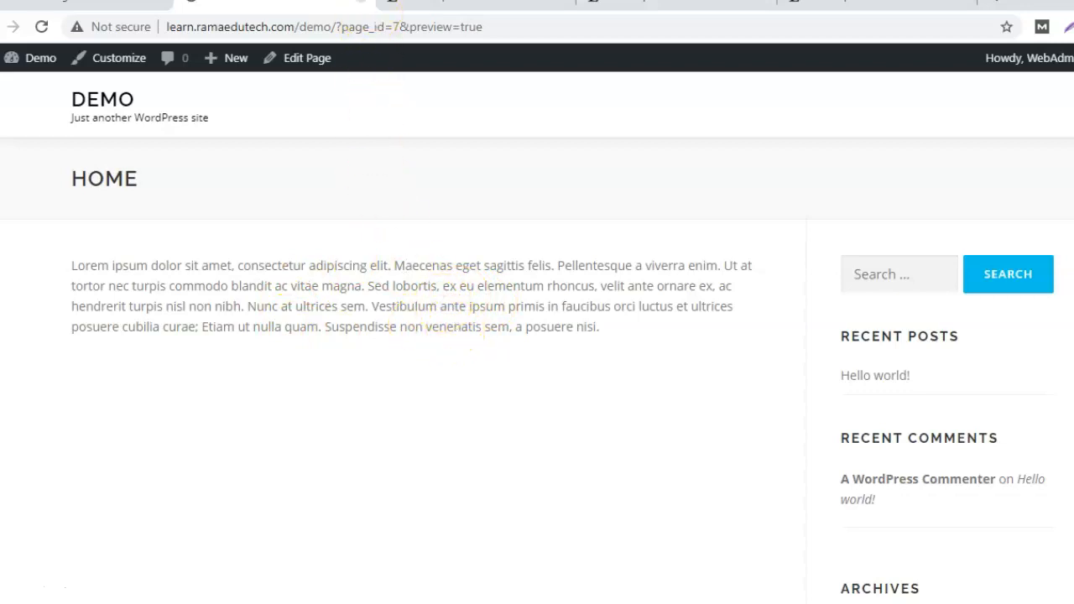
Close the preview tab to get back to the Home page editor.
{"action": "left_click", "coordinate": [361, 2]}
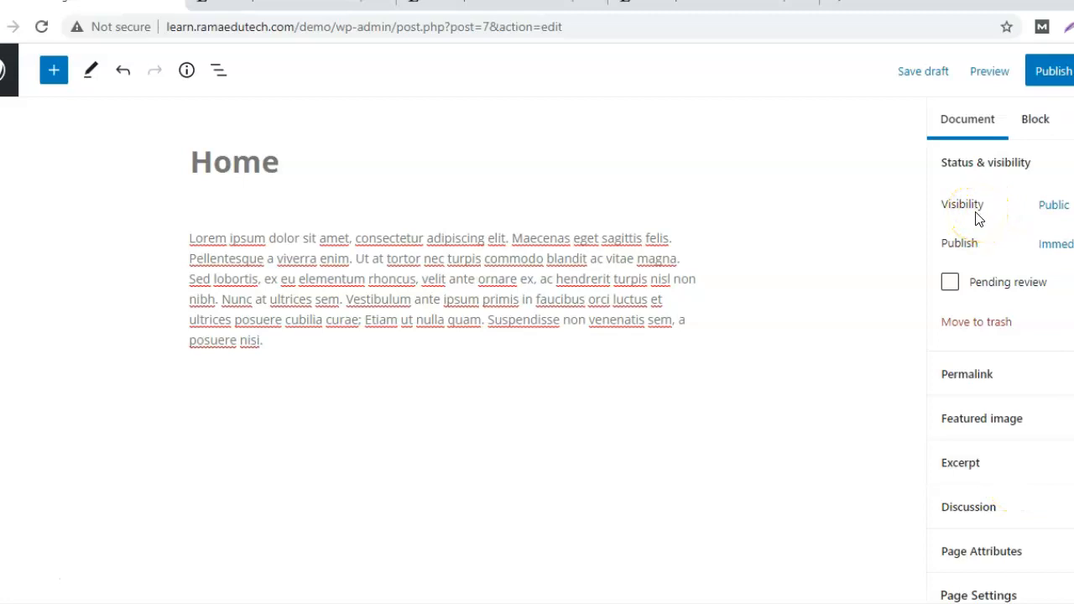
Open the Home page's Visibility choices and keep it Public, visible to everyone.
{"action": "left_click", "coordinate": [1056, 207]}
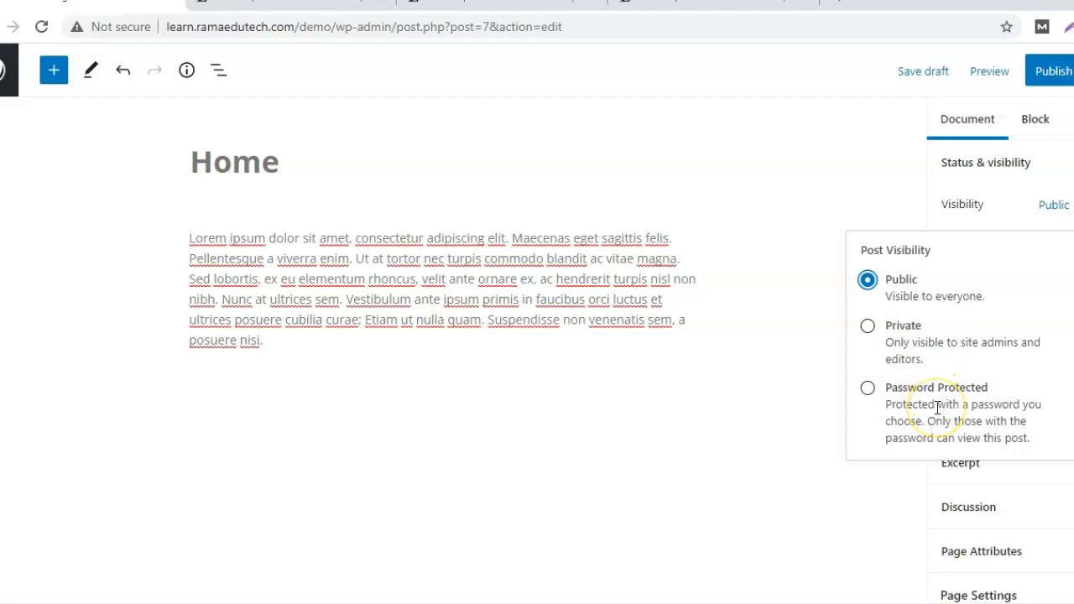
{"action": "left_click", "coordinate": [869, 283]}
Keep the Home page Public, publishing immediately, with Pending review left unchecked.
{"action": "left_click", "coordinate": [868, 284]}
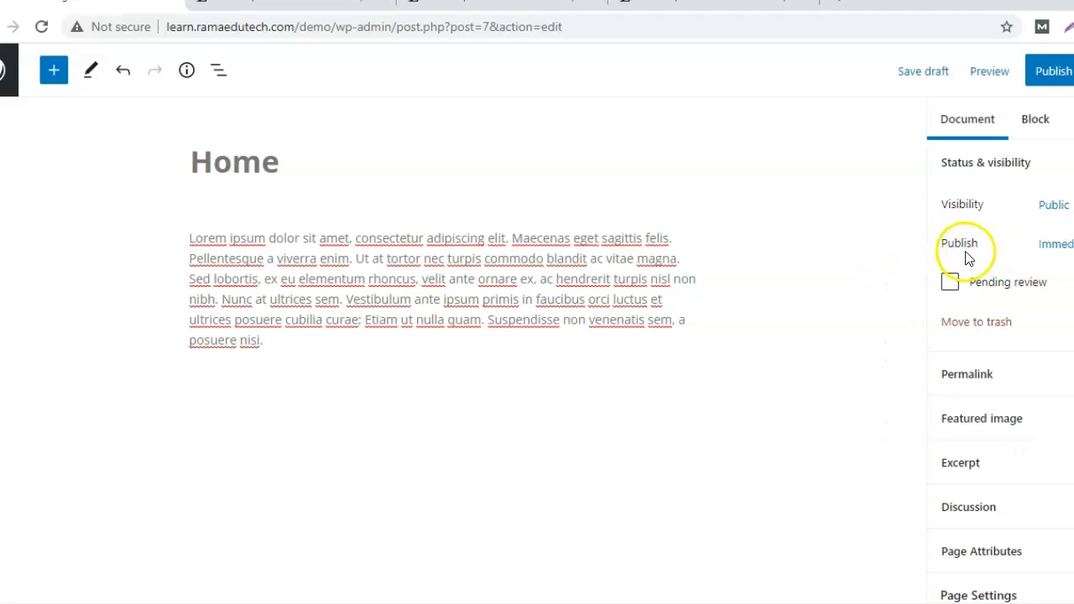
{"action": "left_click", "coordinate": [1059, 244]}
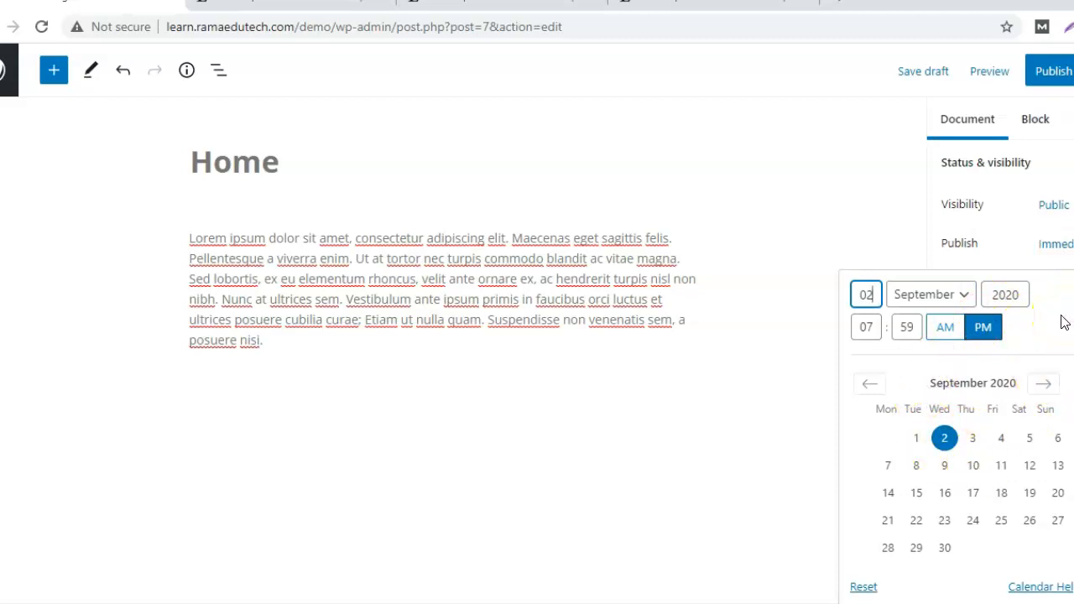
{"action": "left_click", "coordinate": [825, 369]}
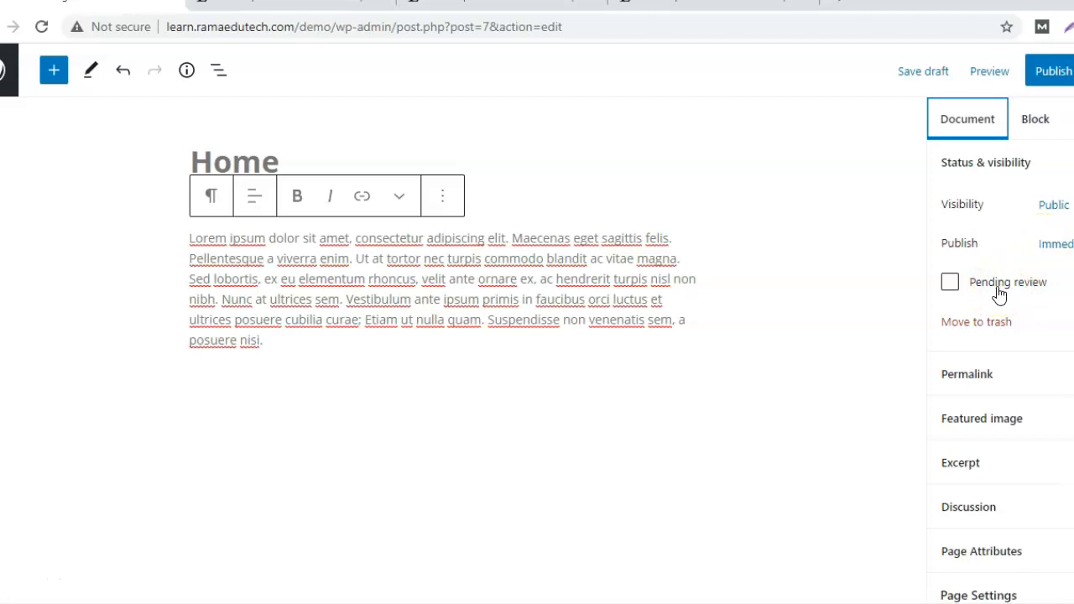
{"action": "left_click", "coordinate": [948, 290]}
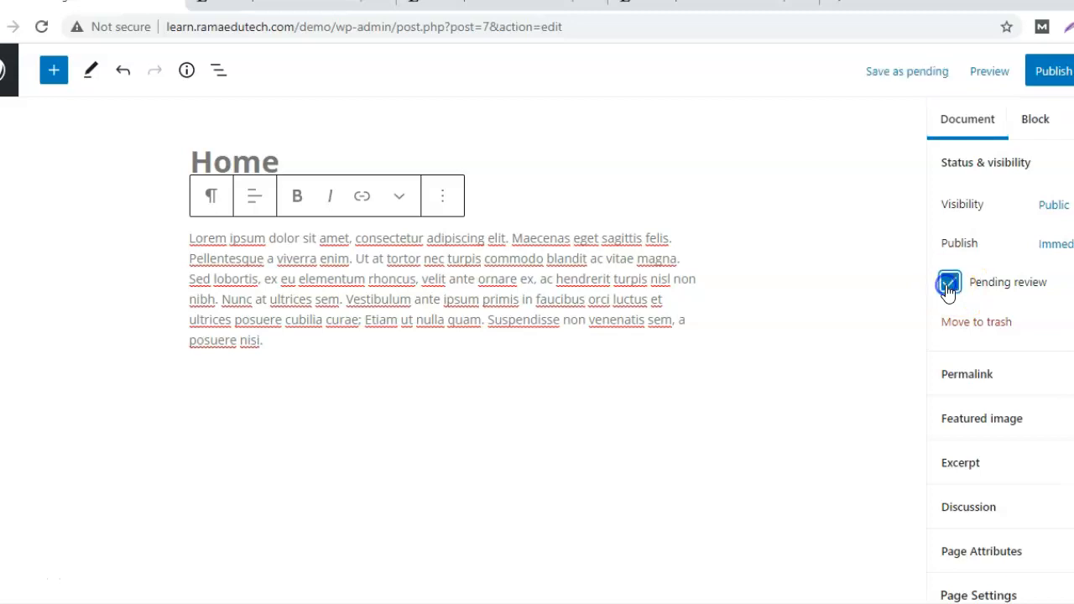
{"action": "left_click", "coordinate": [948, 287]}
{"action": "scroll", "coordinate": [948, 289], "scroll_direction": "down", "scroll_amount": 3}
{"action": "scroll", "coordinate": [1000, 351], "scroll_direction": "down", "scroll_amount": 1}
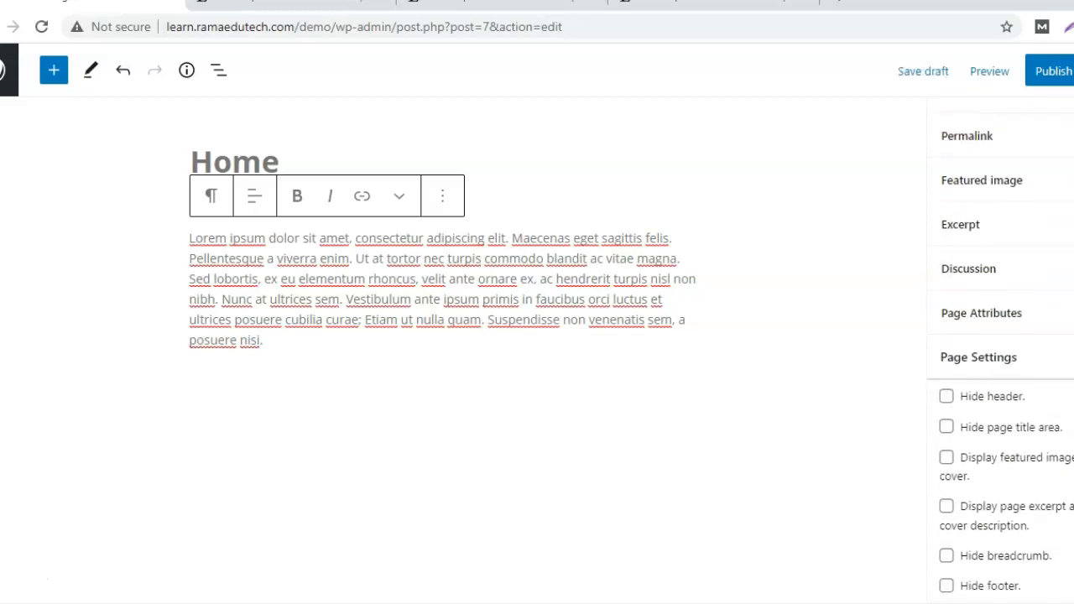
Expand the Permalink panel showing slug 'home' and place the cursor in the URL Slug field.
{"action": "left_click", "coordinate": [969, 142]}
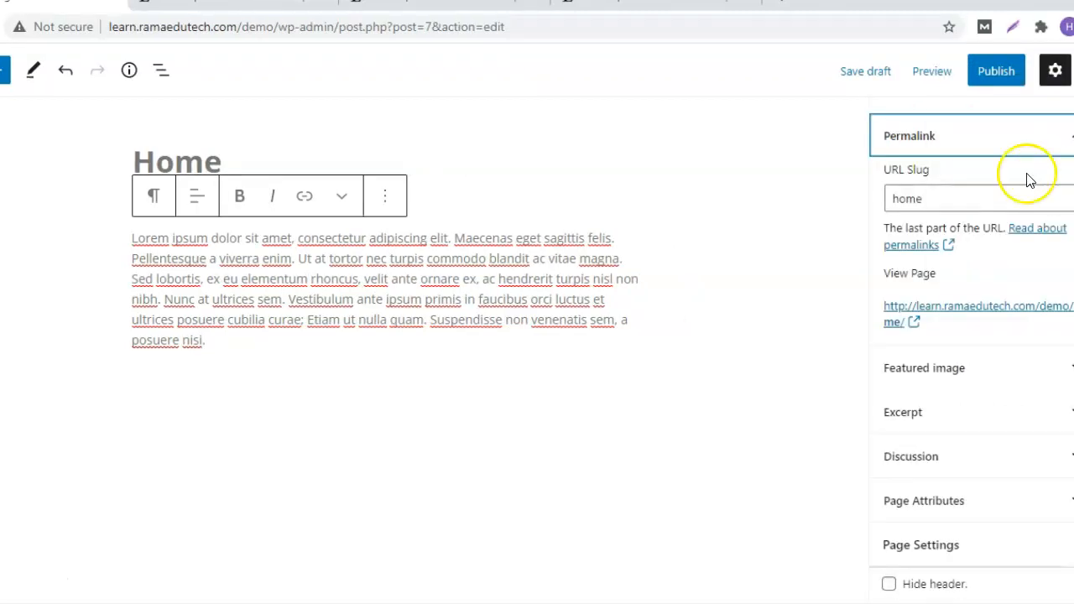
{"action": "left_click", "coordinate": [899, 198]}
Expand the Featured image panel, which has no image assigned, and scroll down to Page Settings.
{"action": "left_click", "coordinate": [936, 372]}
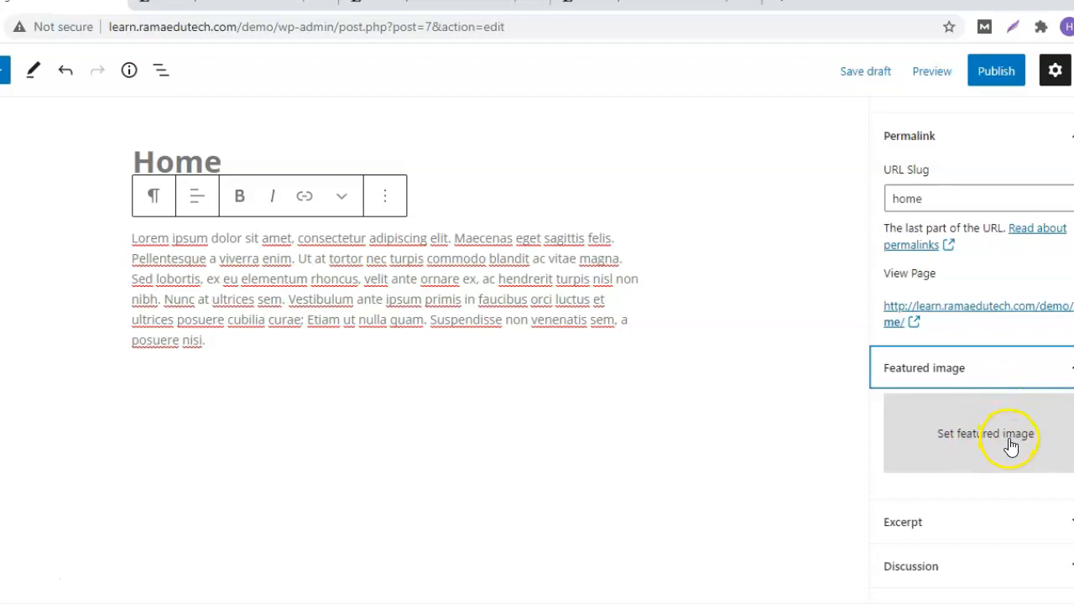
{"action": "scroll", "coordinate": [973, 377], "scroll_direction": "down", "scroll_amount": 3}
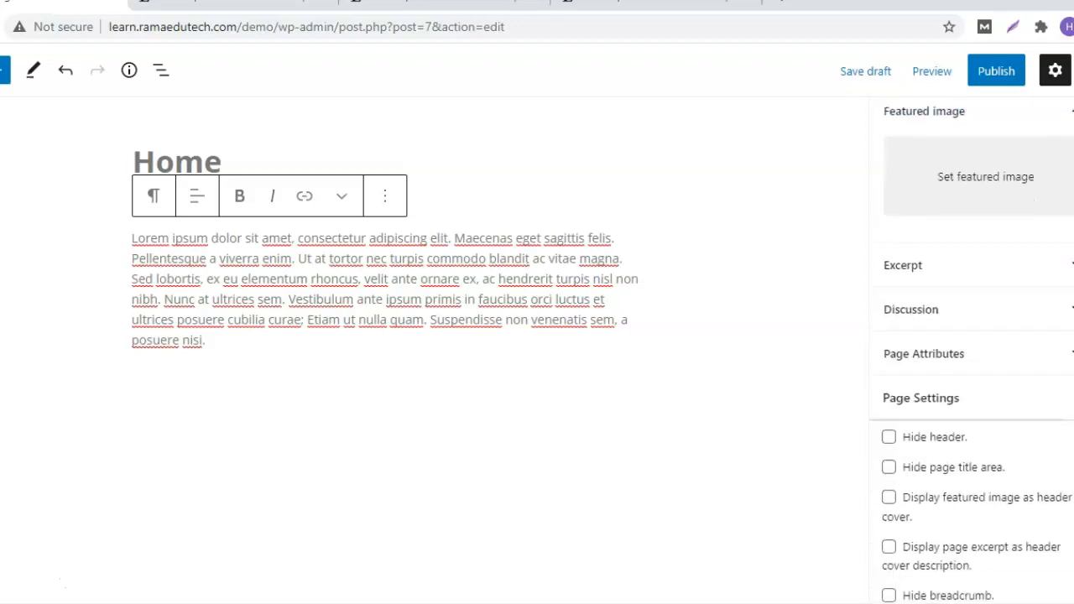
Reveal the empty Excerpt box and the Discussion panel with Allow comments unchecked.
{"action": "left_click", "coordinate": [905, 221]}
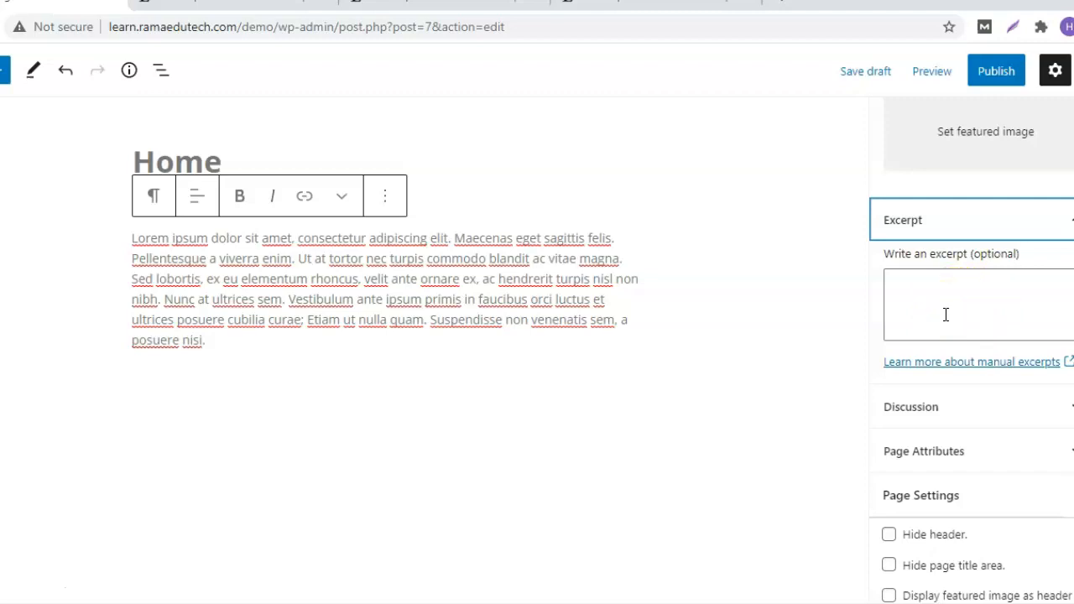
{"action": "left_click", "coordinate": [915, 407]}
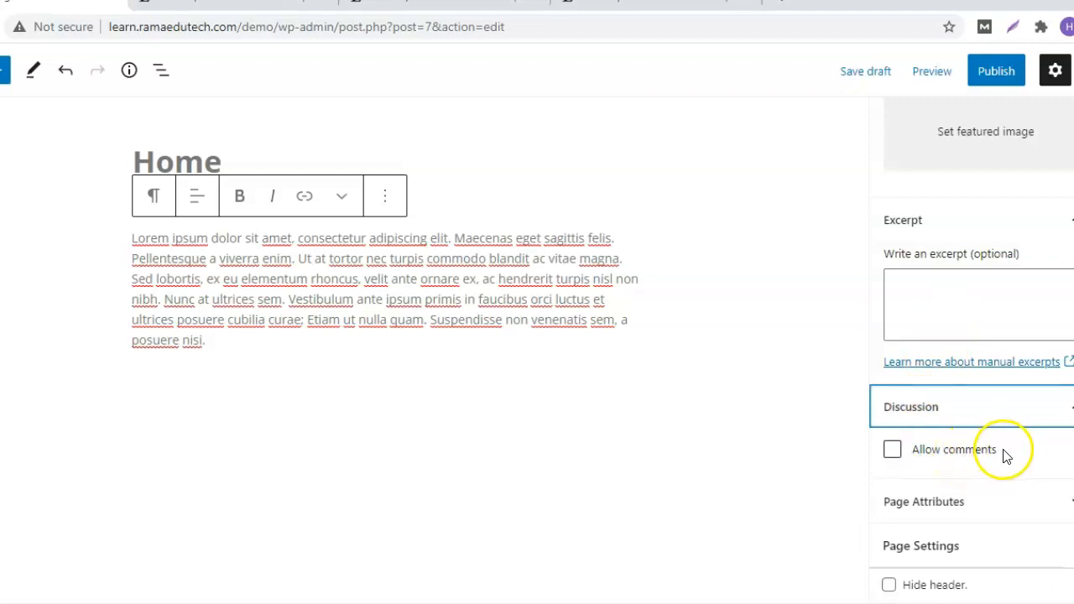
{"action": "scroll", "coordinate": [972, 377], "scroll_direction": "down", "scroll_amount": 3}
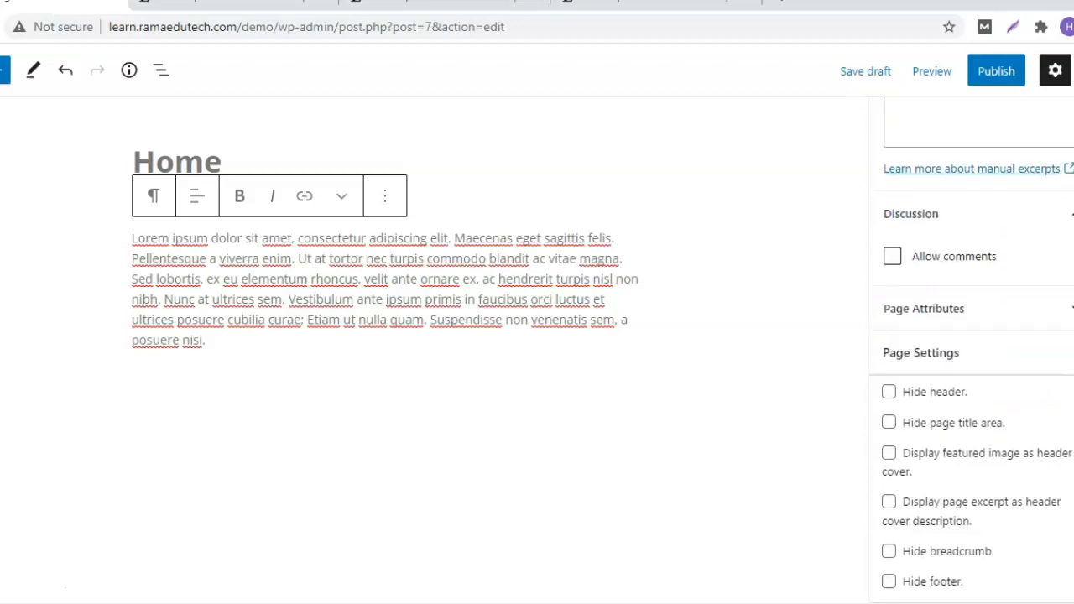
Choose the Frontpage template in the Home page's Page Attributes panel.
{"action": "left_click", "coordinate": [929, 321]}
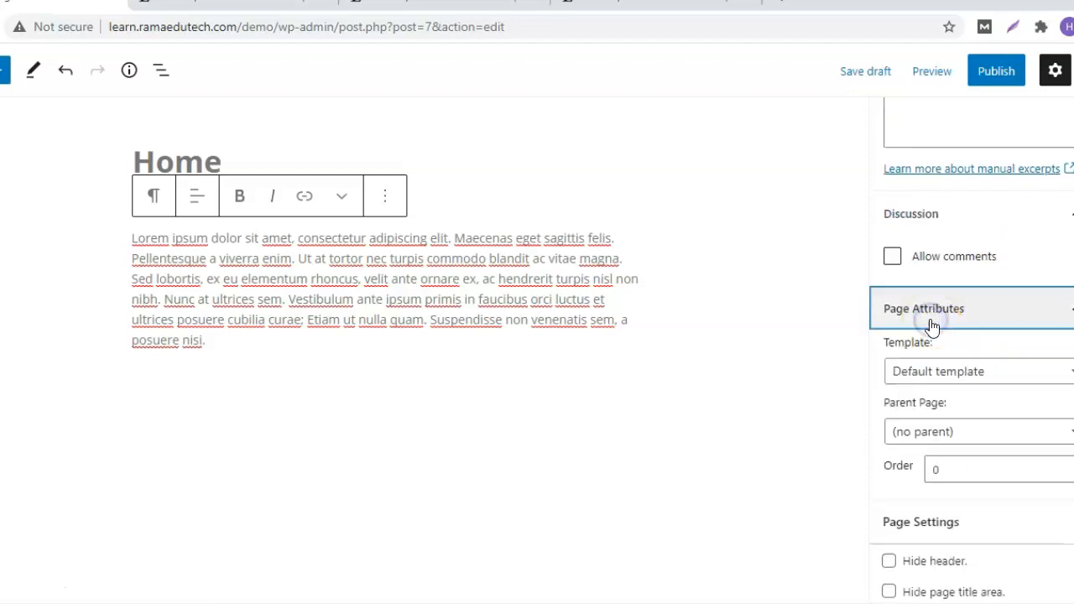
{"action": "left_click", "coordinate": [937, 381]}
{"action": "left_click", "coordinate": [934, 385]}
{"action": "left_click", "coordinate": [929, 416]}
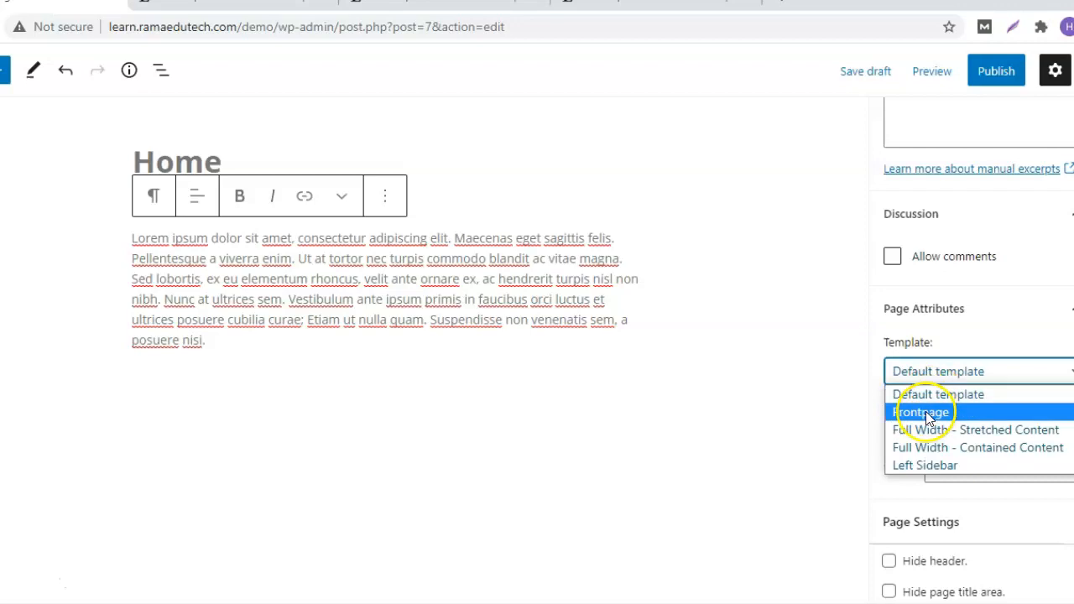
{"action": "left_click", "coordinate": [982, 418]}
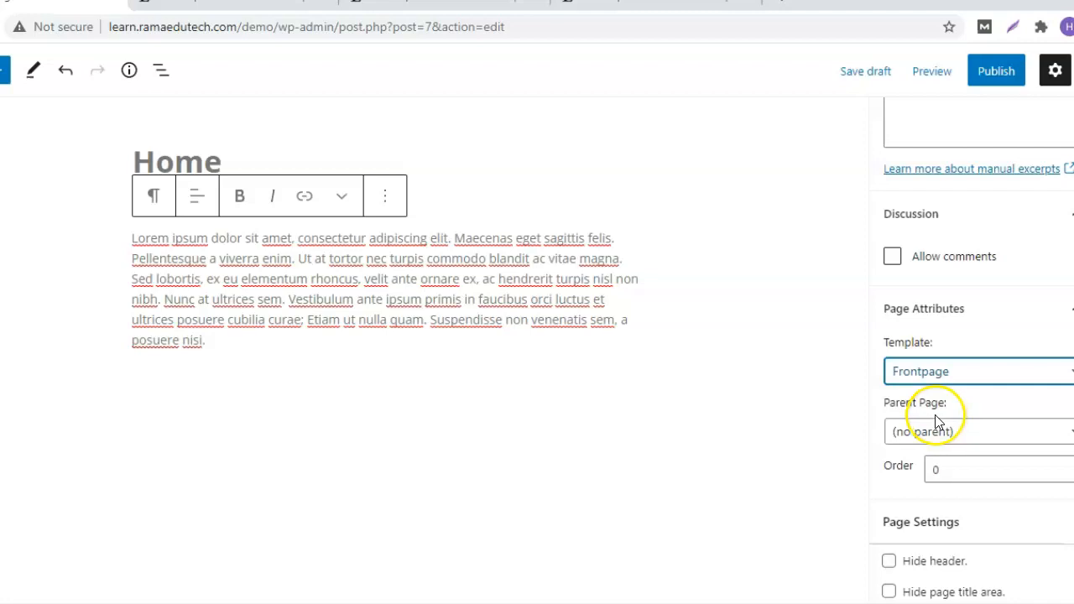
Turn on Hide breadcrumb in the Home page's Page Settings.
{"action": "scroll", "coordinate": [973, 335], "scroll_direction": "down", "scroll_amount": 2}
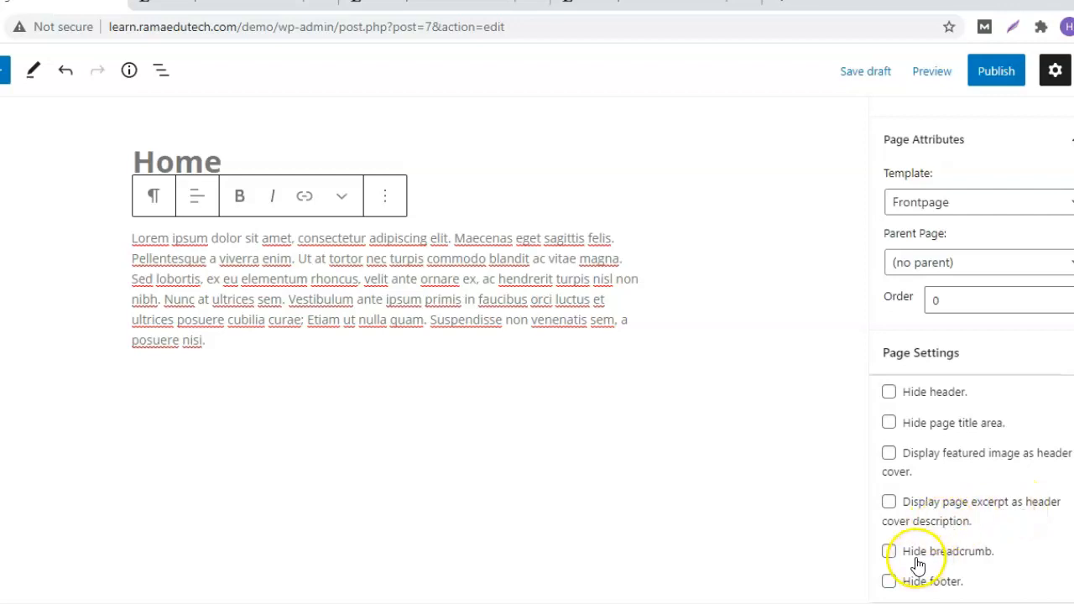
{"action": "left_click", "coordinate": [960, 557]}
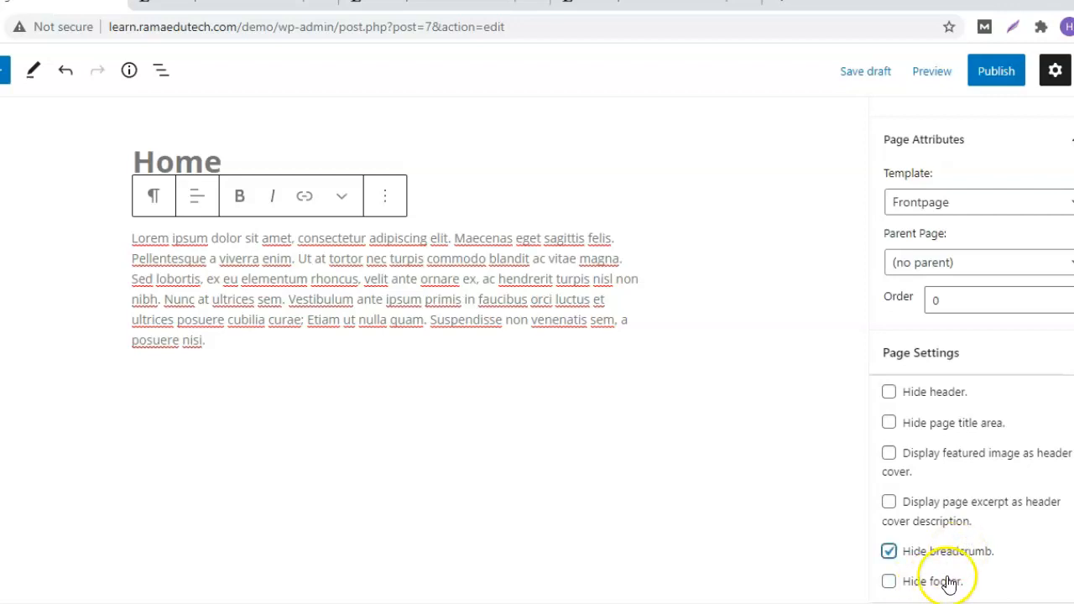
{"action": "scroll", "coordinate": [1015, 582], "scroll_direction": "up", "scroll_amount": 10}
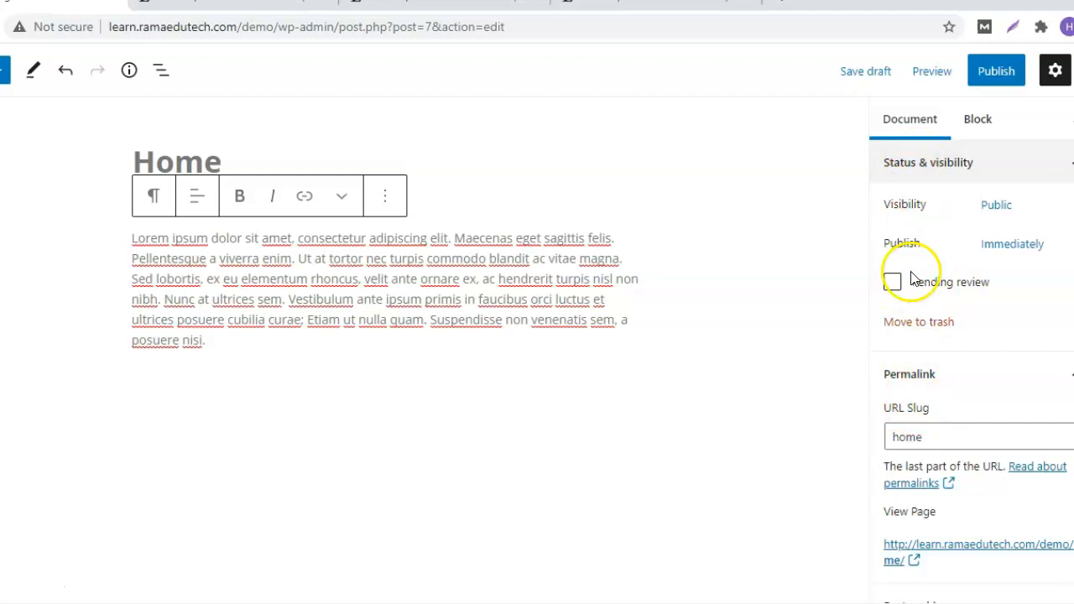
Review the paragraph block's Color settings, collapse them, and close the settings sidebar.
{"action": "left_click", "coordinate": [979, 122]}
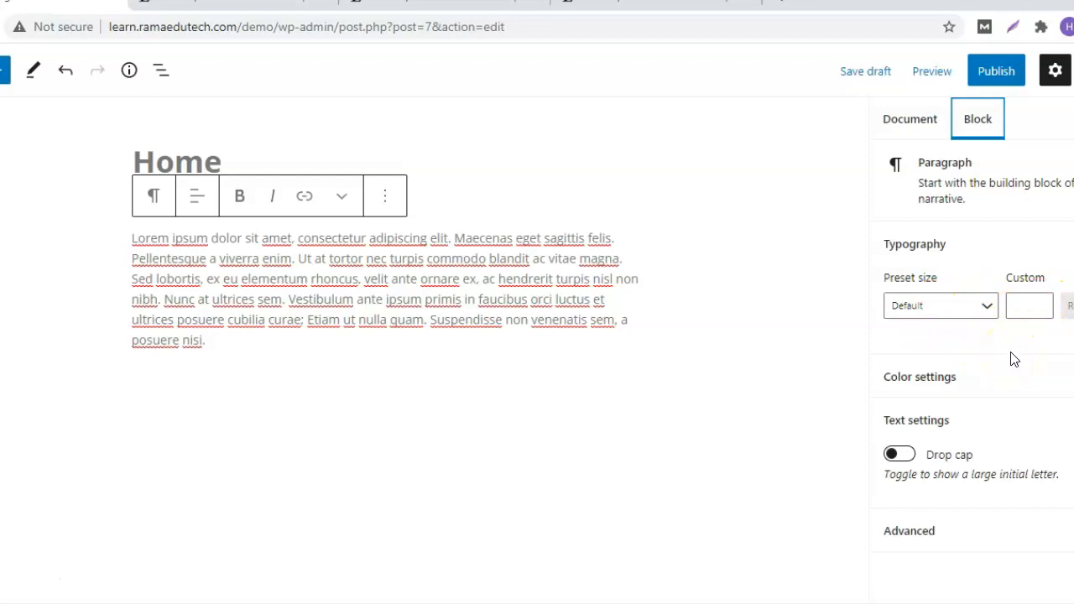
{"action": "left_click", "coordinate": [971, 376]}
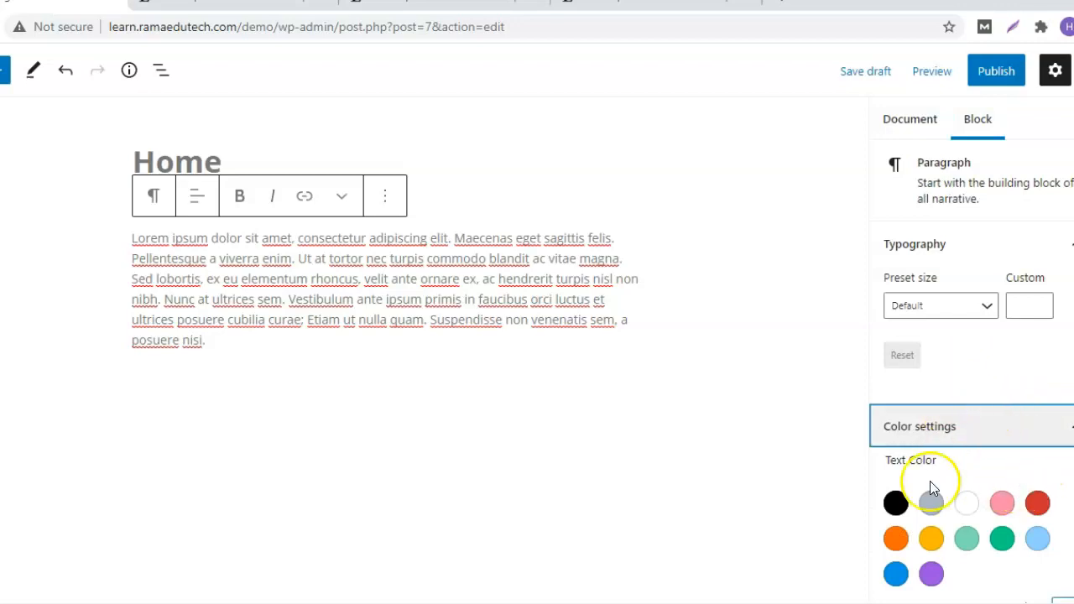
{"action": "scroll", "coordinate": [971, 378], "scroll_direction": "down", "scroll_amount": 5}
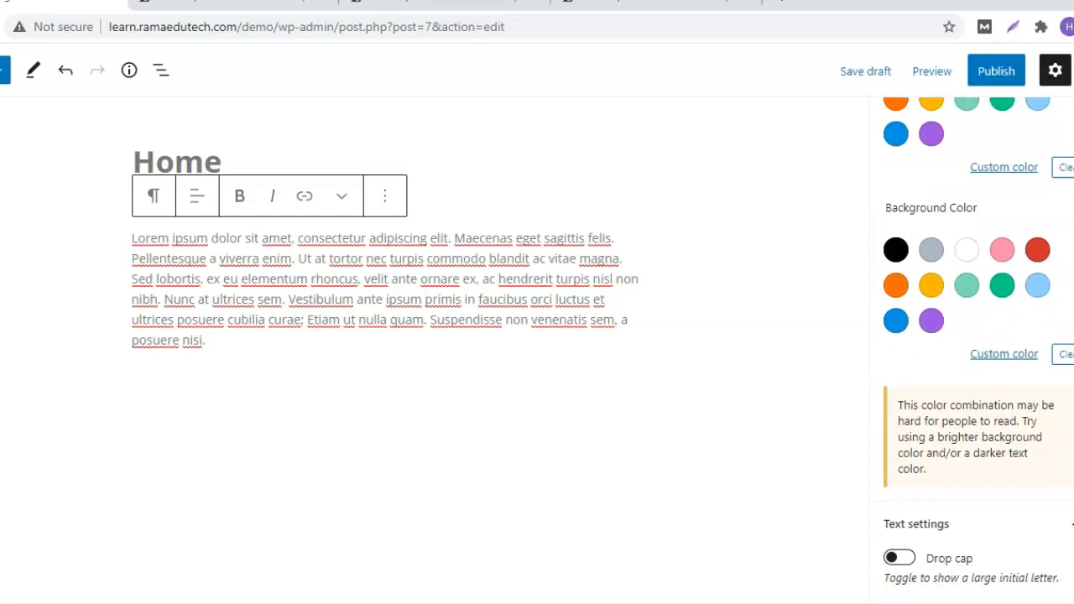
{"action": "scroll", "coordinate": [972, 350], "scroll_direction": "up", "scroll_amount": 5}
{"action": "double_click", "coordinate": [1056, 82]}
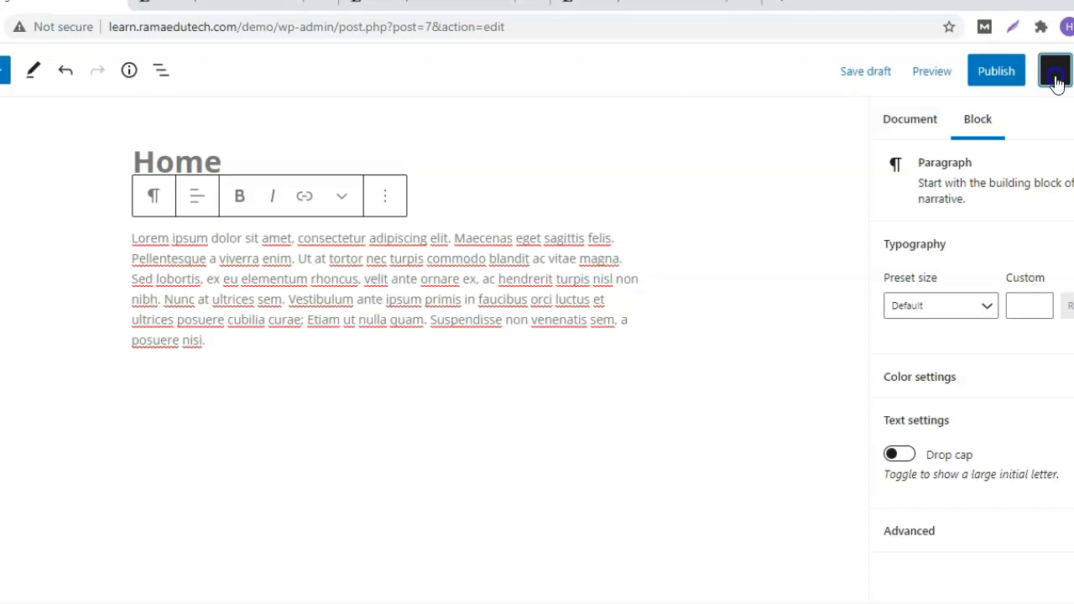
{"action": "left_click", "coordinate": [1057, 81]}
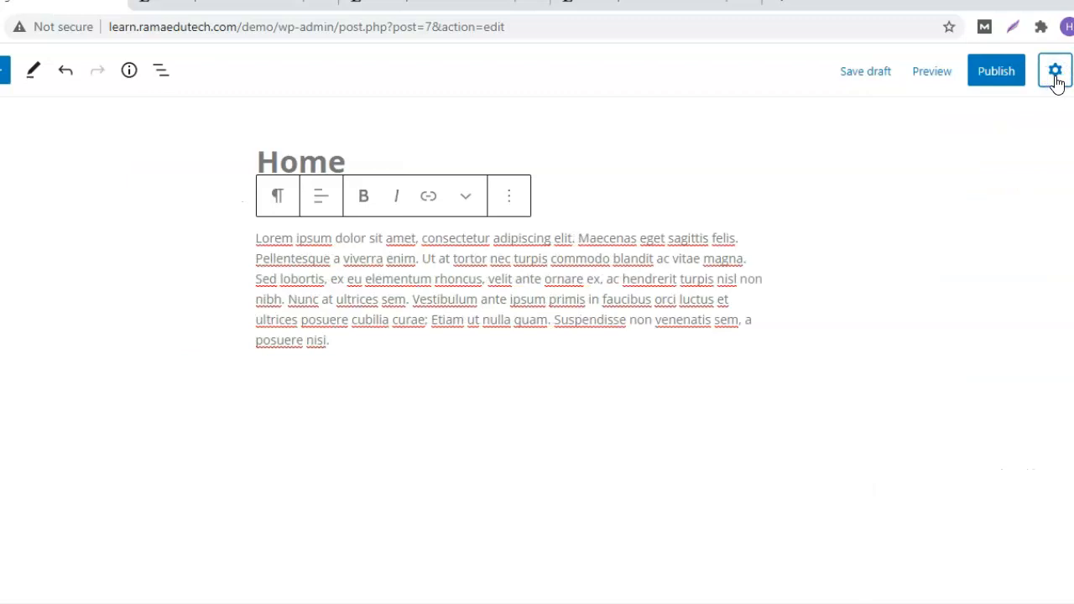
Publish the Home page and open its live page from the View Page link.
{"action": "left_click", "coordinate": [1057, 82]}
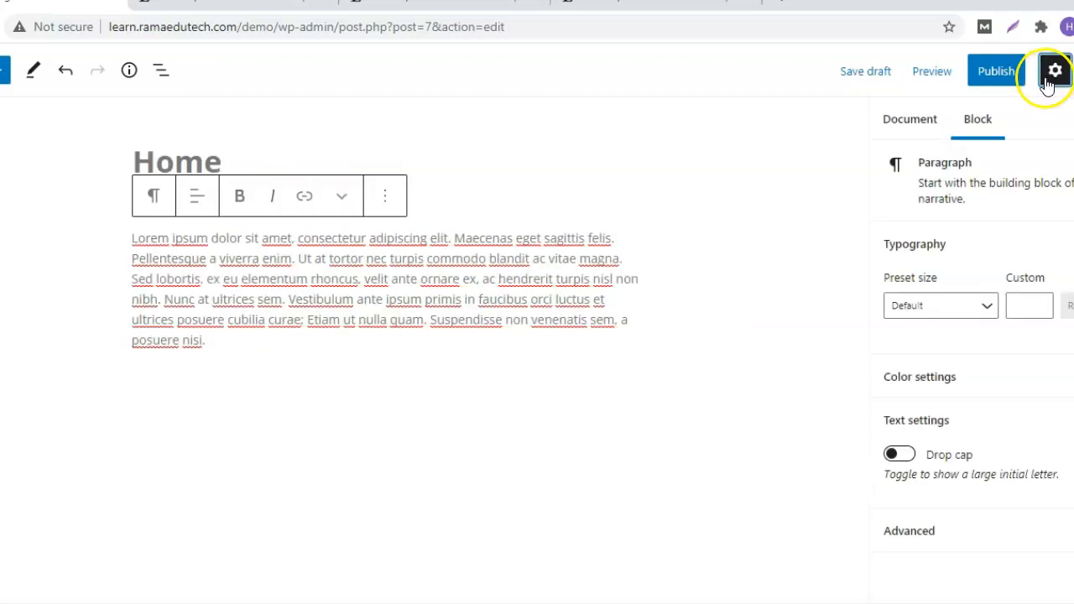
{"action": "left_click", "coordinate": [995, 72]}
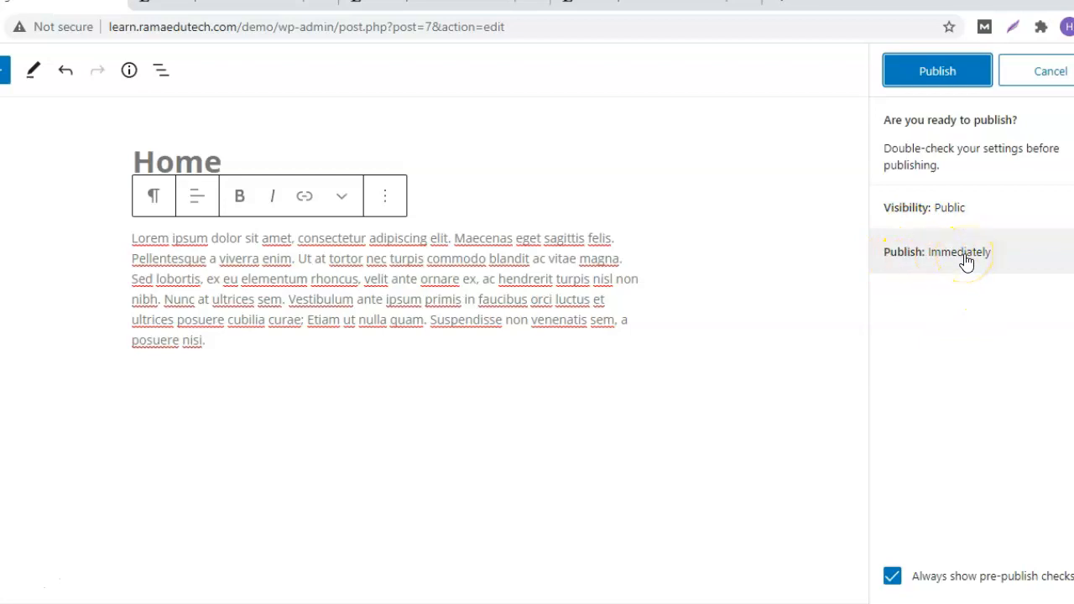
{"action": "left_click", "coordinate": [920, 72]}
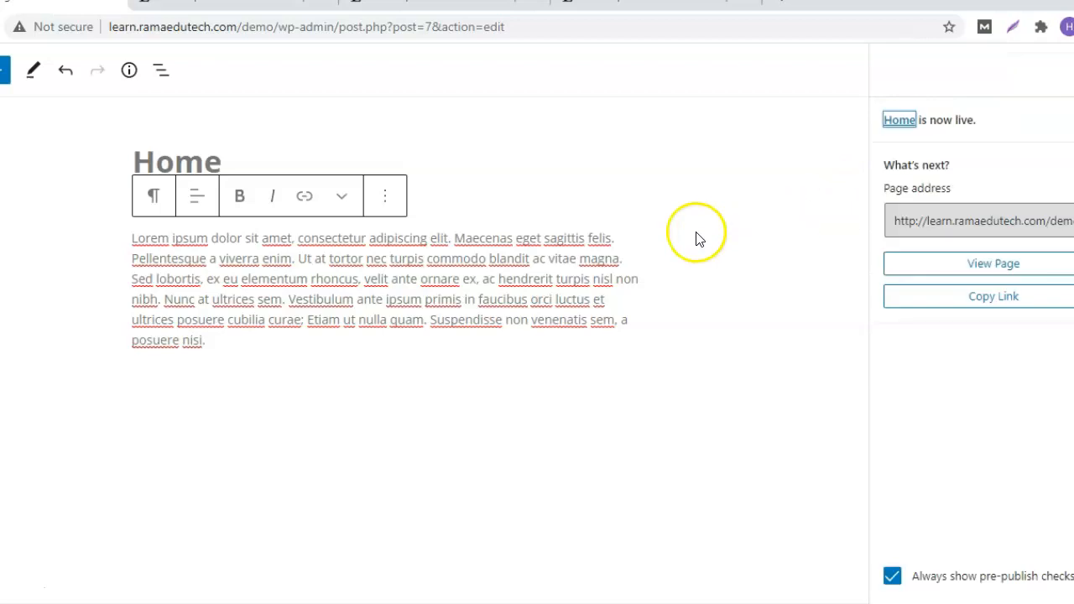
{"action": "right_click", "coordinate": [88, 568]}
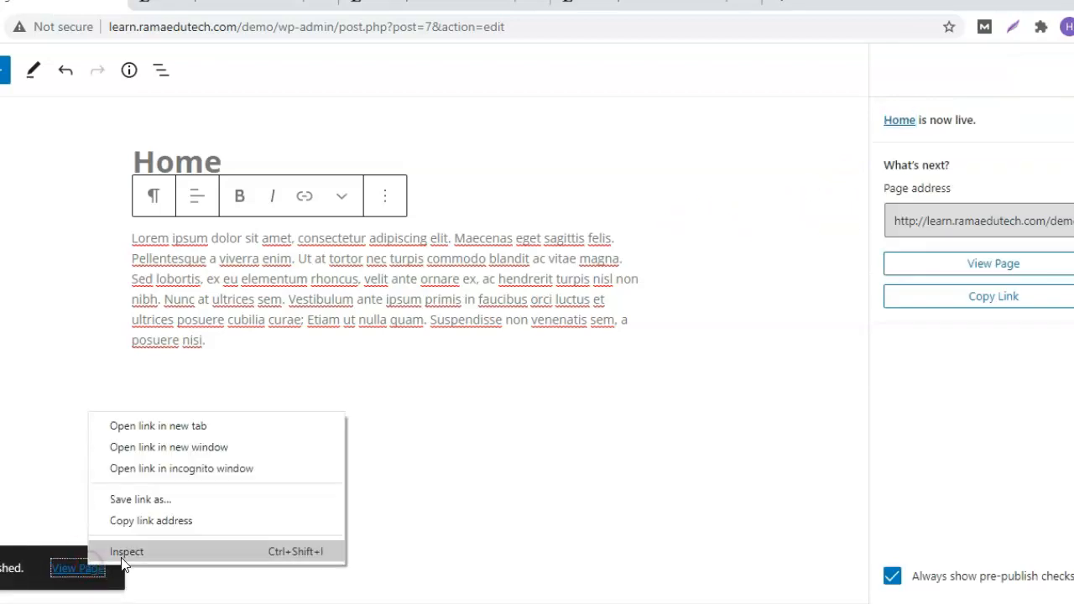
{"action": "left_click", "coordinate": [243, 426]}
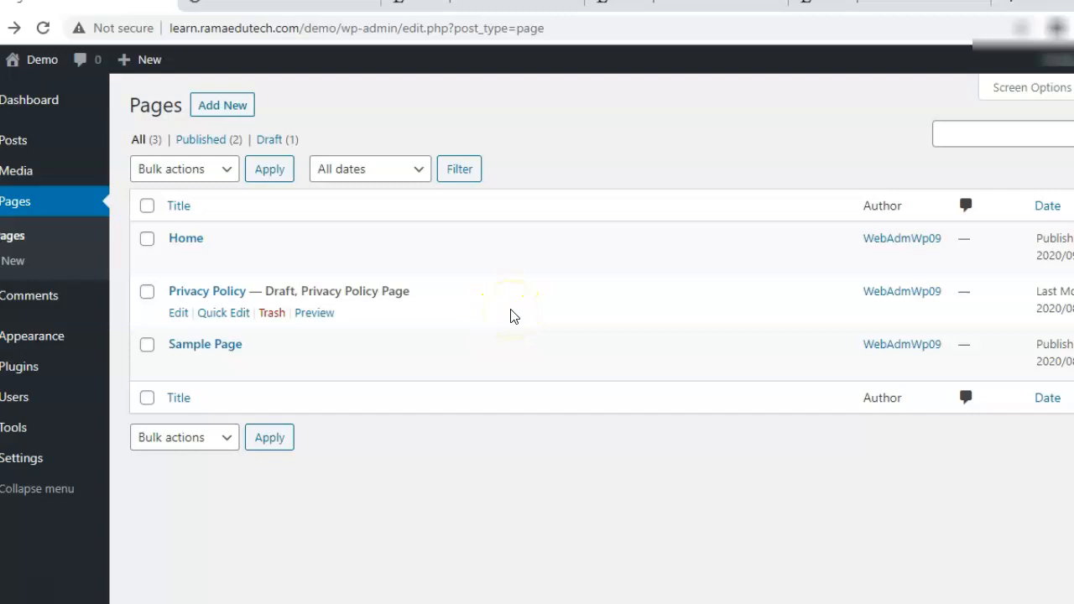
Go to All Posts and start a new blank post with Add New.
{"action": "mouse_move", "coordinate": [24, 139]}
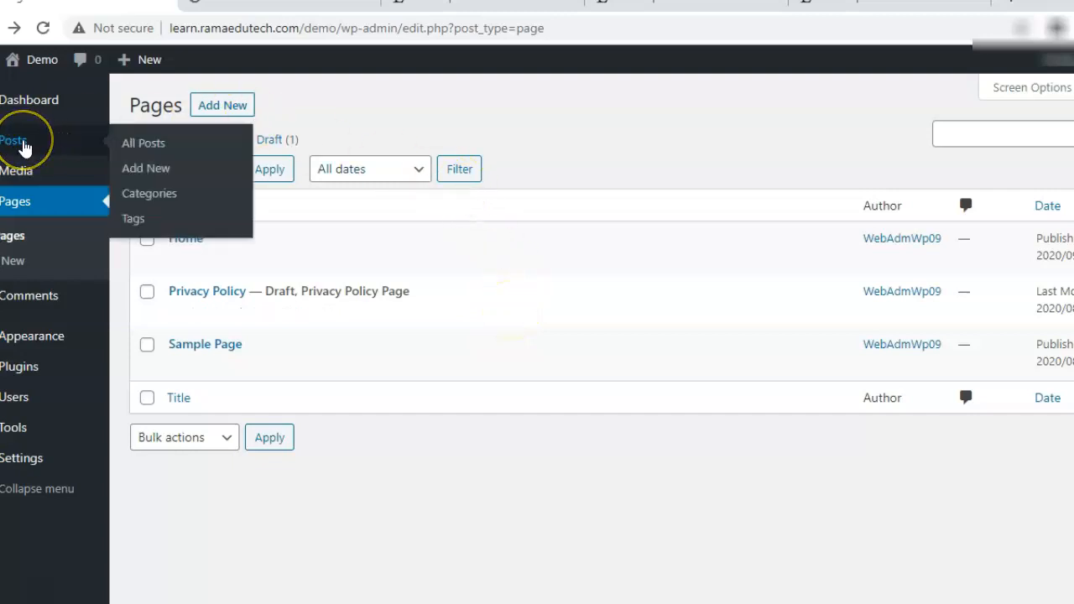
{"action": "left_click", "coordinate": [145, 146]}
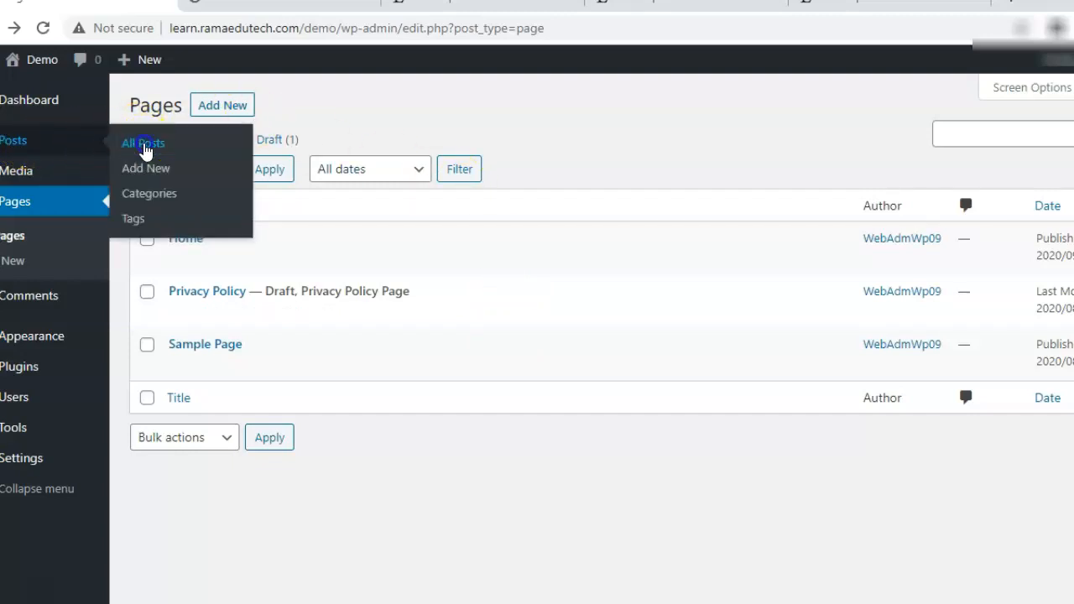
{"action": "mouse_move", "coordinate": [283, 254]}
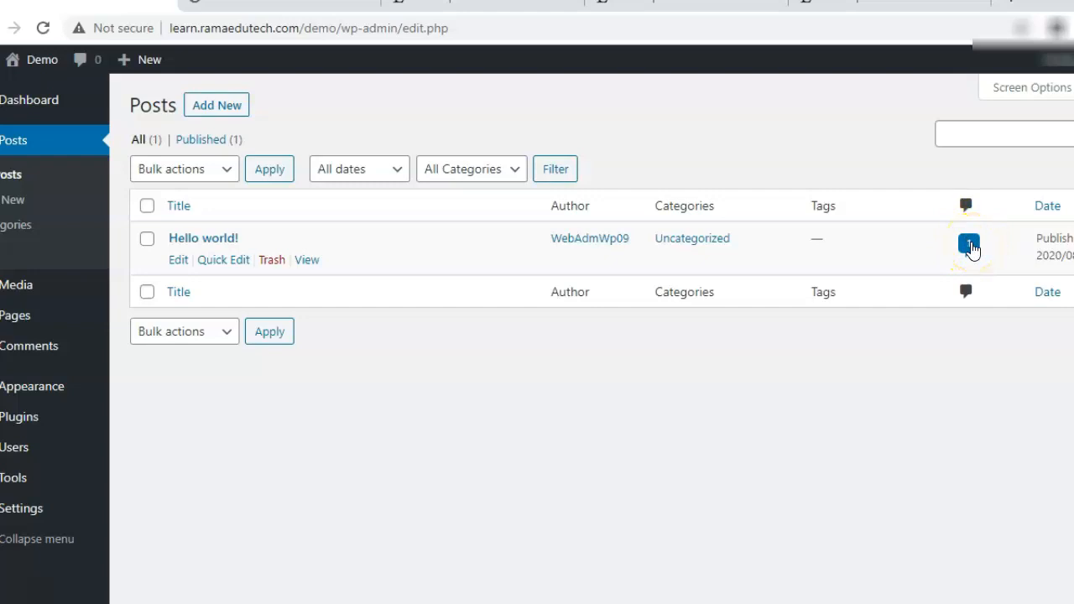
{"action": "left_click", "coordinate": [220, 114]}
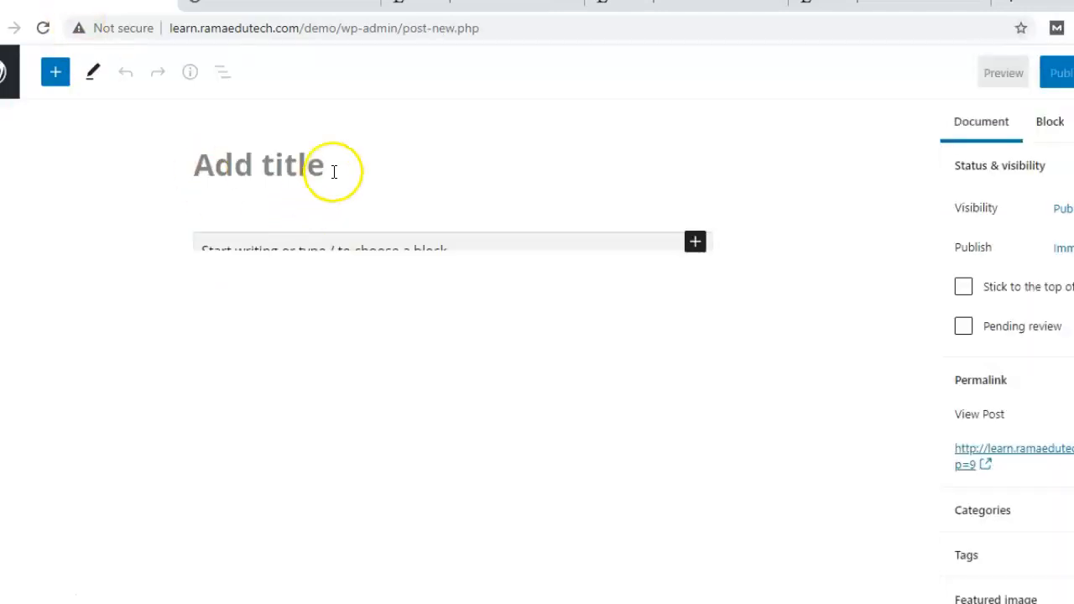
Paste 'Lorem Ipsum' as the post title and several Lorem ipsum paragraphs as its body.
{"action": "type", "text": "Lorem Ipsum"}
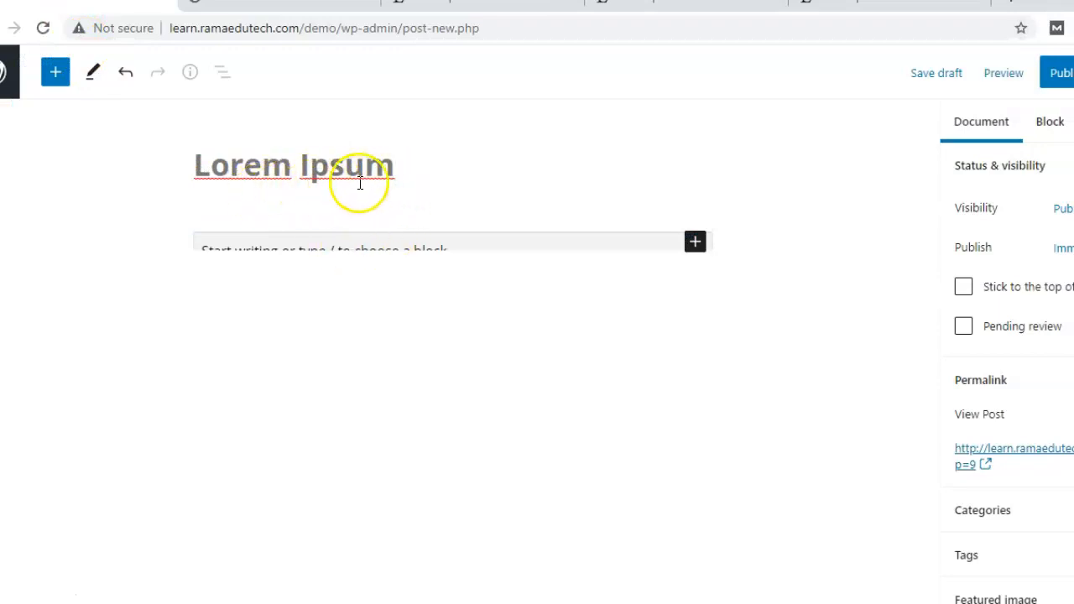
{"action": "left_click", "coordinate": [380, 249]}
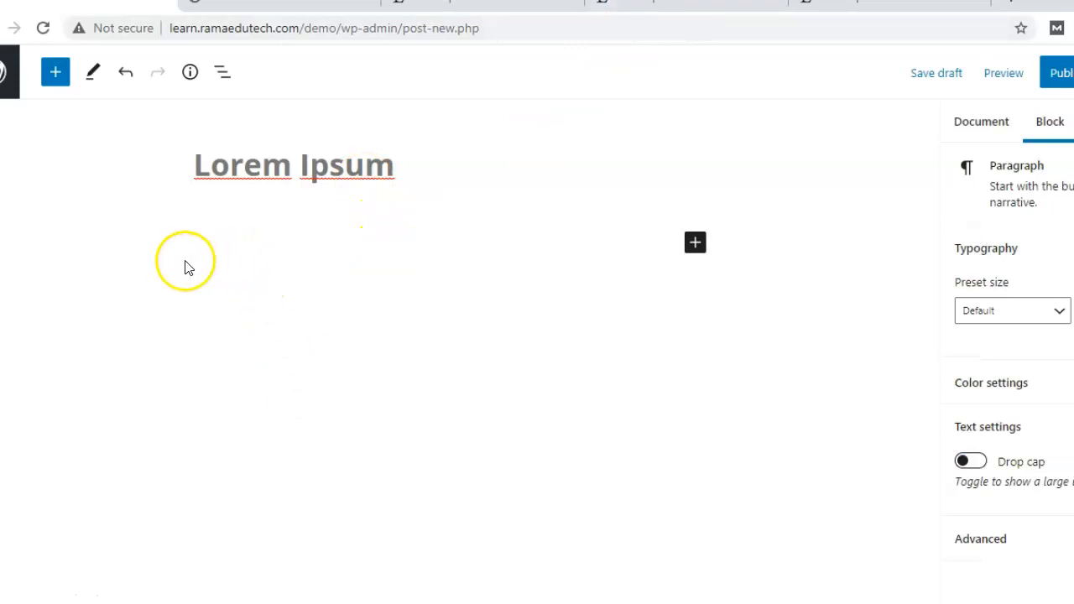
{"action": "key", "text": "ctrl+v"}
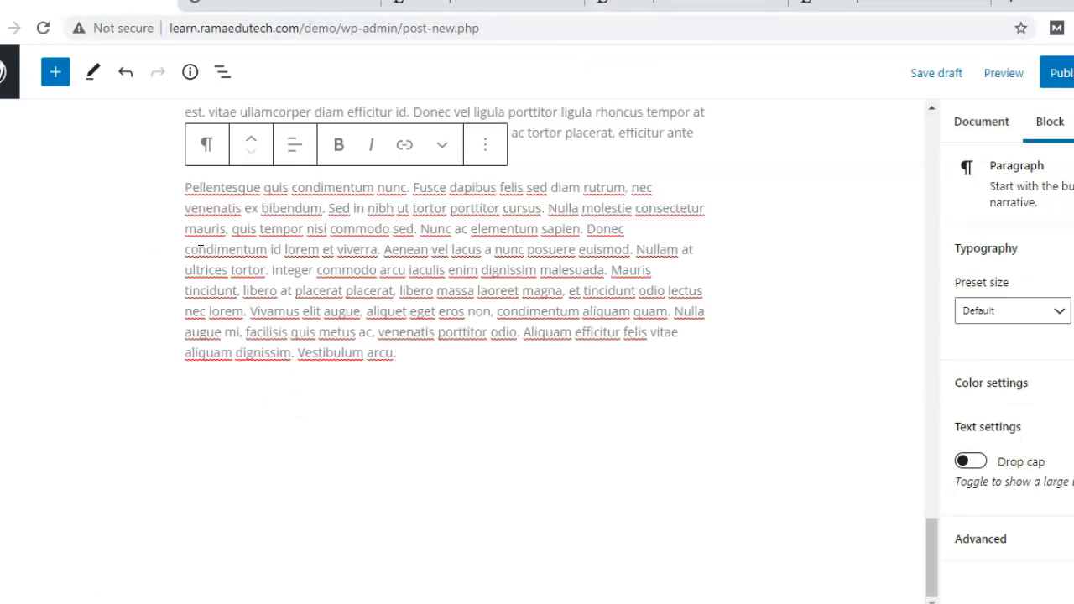
{"action": "left_click_drag", "start_coordinate": [931, 566], "coordinate": [952, 160]}
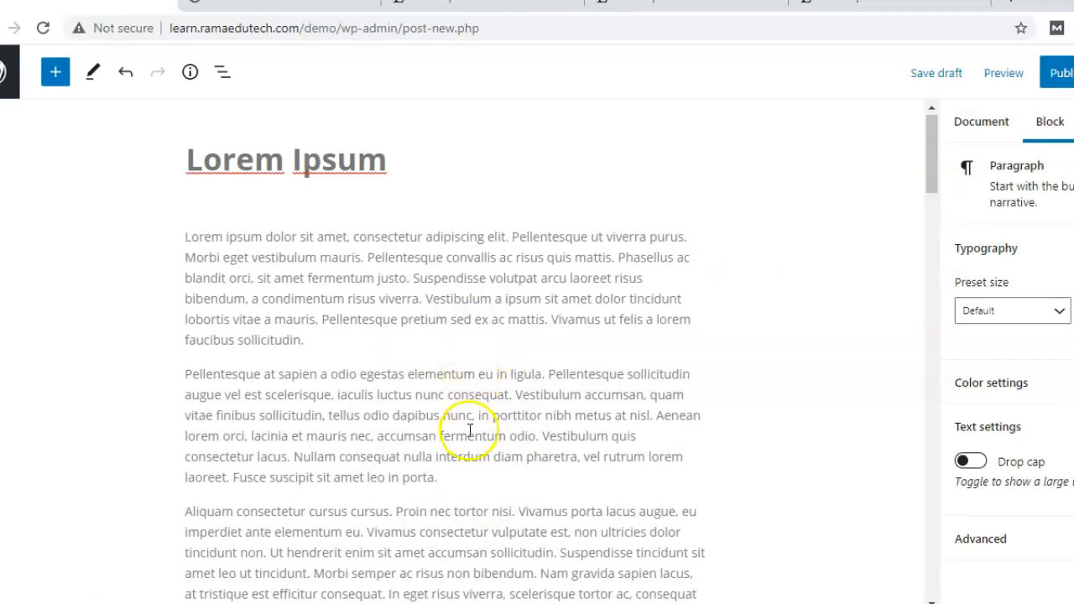
{"action": "left_click", "coordinate": [566, 327]}
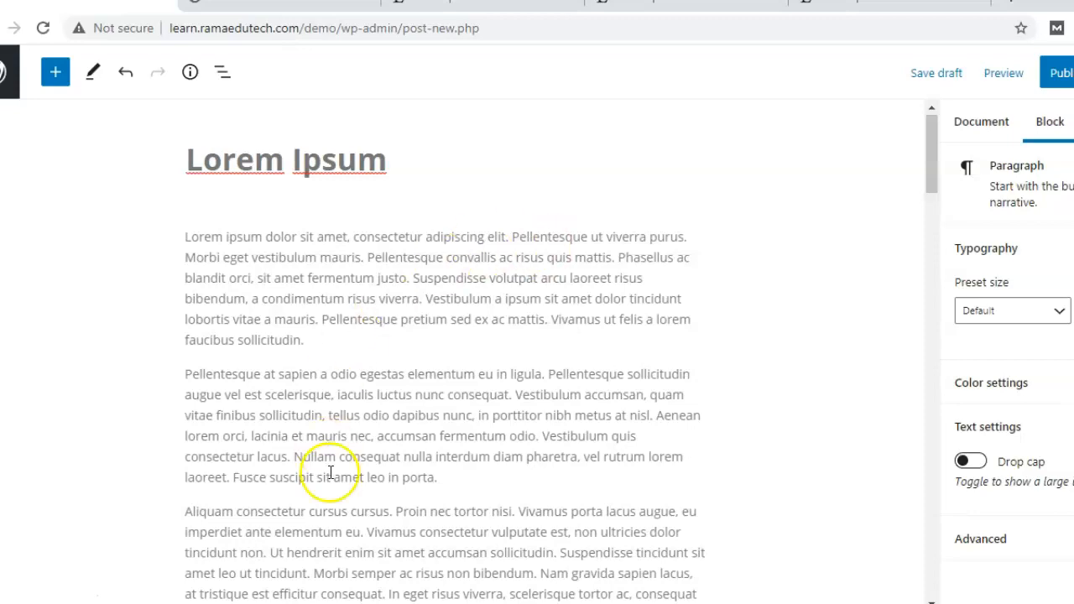
{"action": "left_click_drag", "start_coordinate": [930, 143], "coordinate": [927, 400]}
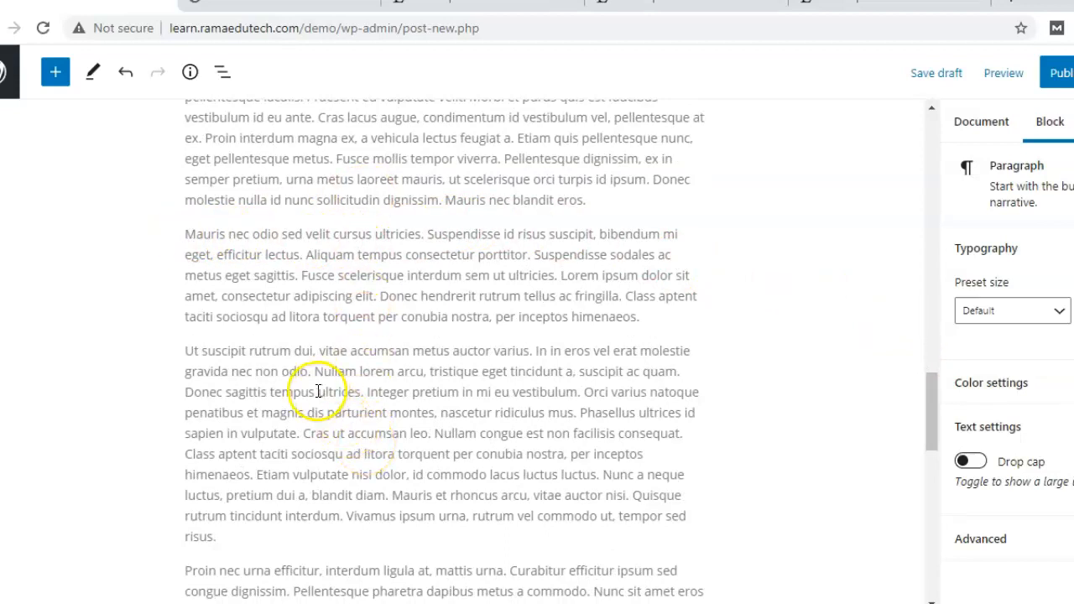
Move the sentence 'Mauris nec odio sed velit cursus ultricies.' into its own paragraph after 'eros.'.
{"action": "left_click_drag", "start_coordinate": [187, 233], "coordinate": [424, 233]}
{"action": "key", "text": "ctrl+c"}
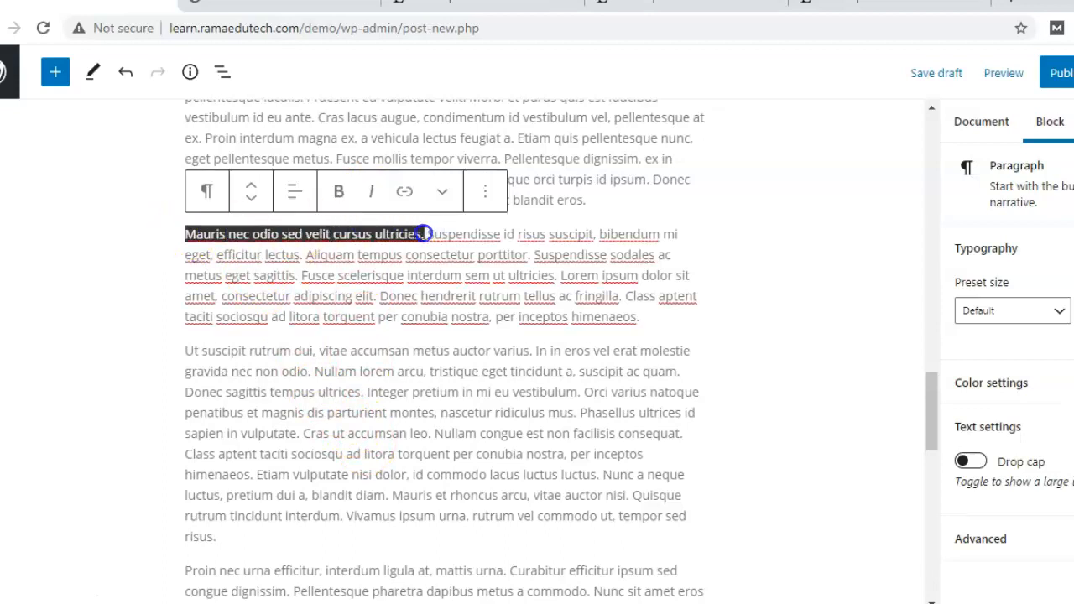
{"action": "key", "text": "BackSpace"}
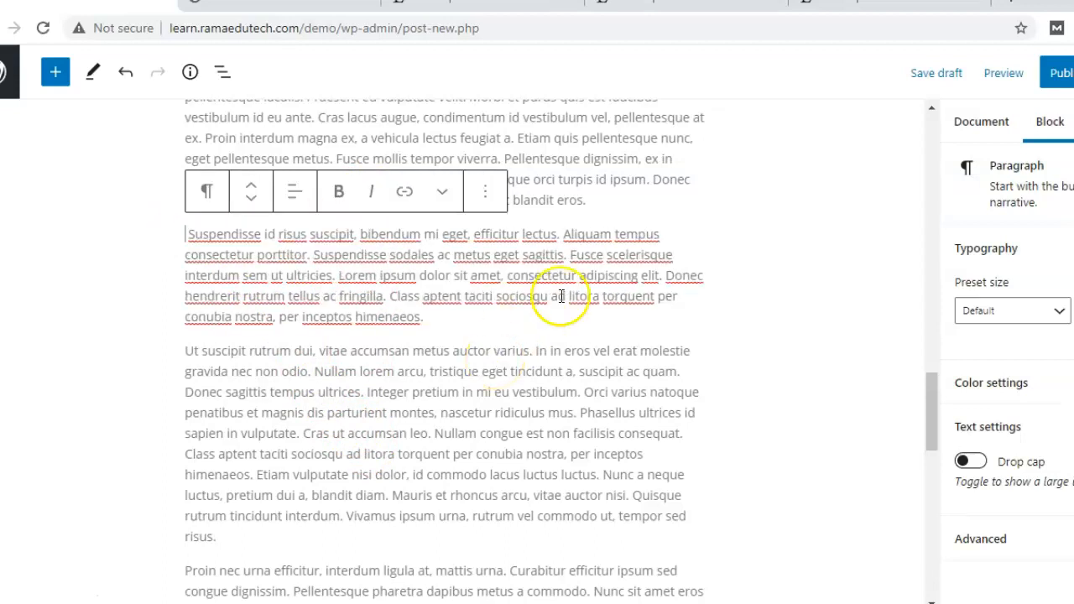
{"action": "left_click", "coordinate": [633, 200]}
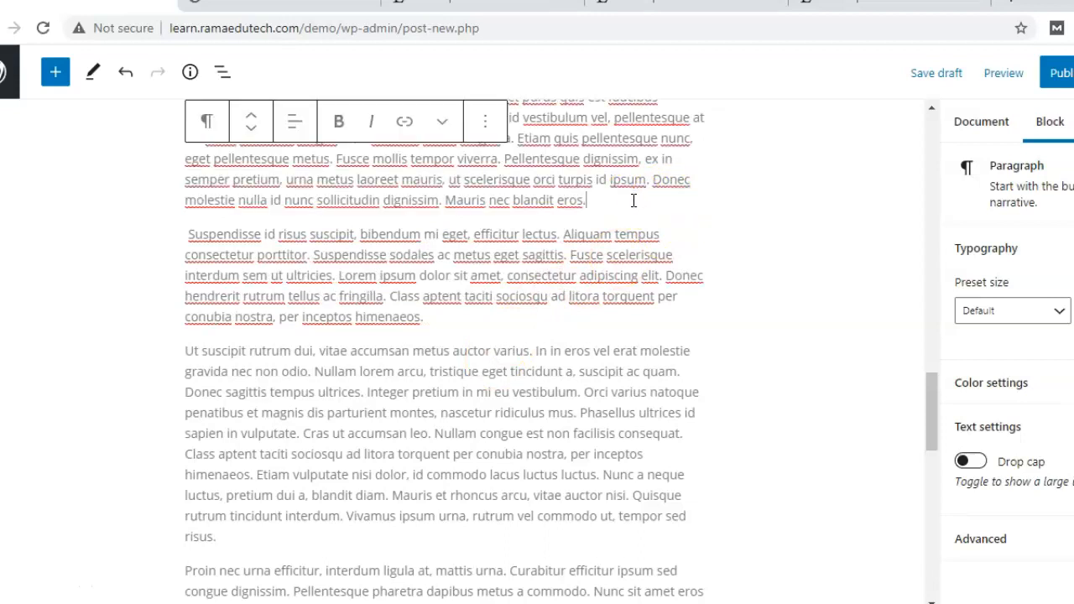
{"action": "key", "text": "Return"}
{"action": "key", "text": "Return"}
{"action": "left_click", "coordinate": [335, 179]}
{"action": "key", "text": "ctrl+v"}
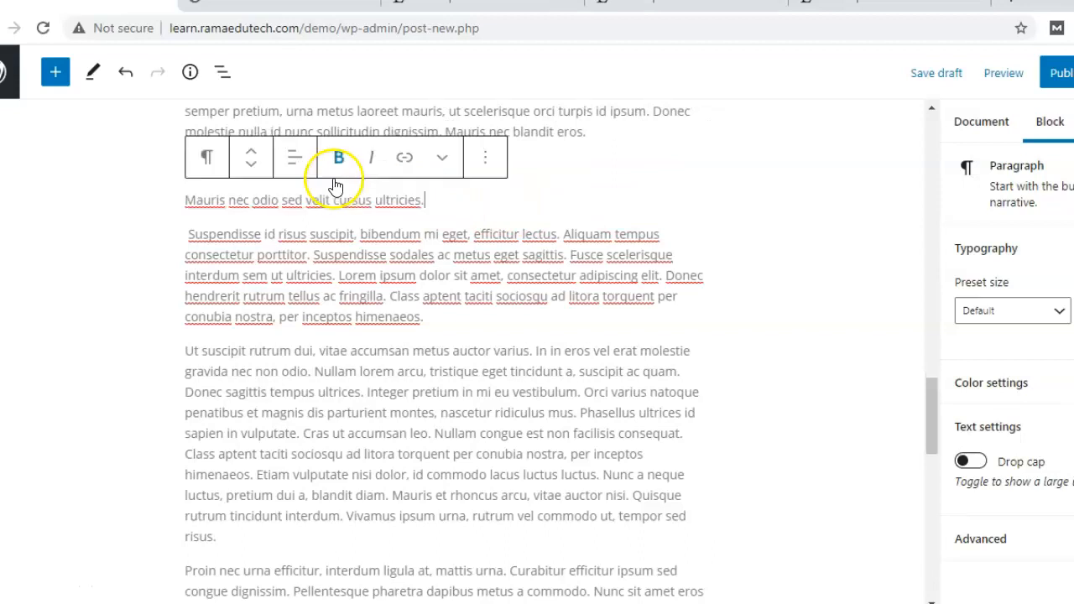
Convert that paragraph to a Quote block, then to a Pullquote.
{"action": "left_click", "coordinate": [208, 159]}
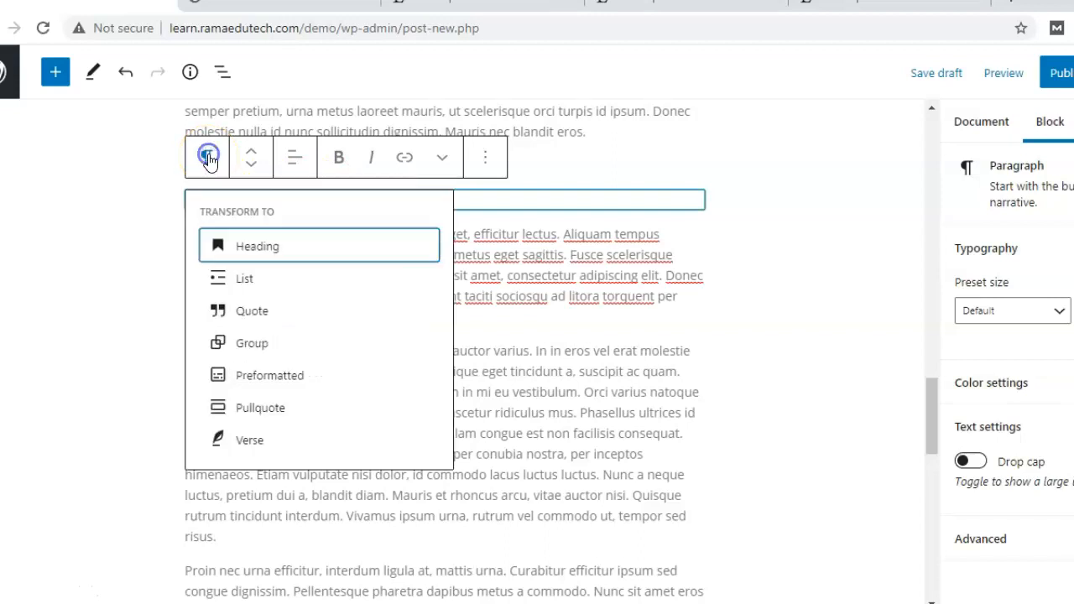
{"action": "left_click", "coordinate": [252, 317]}
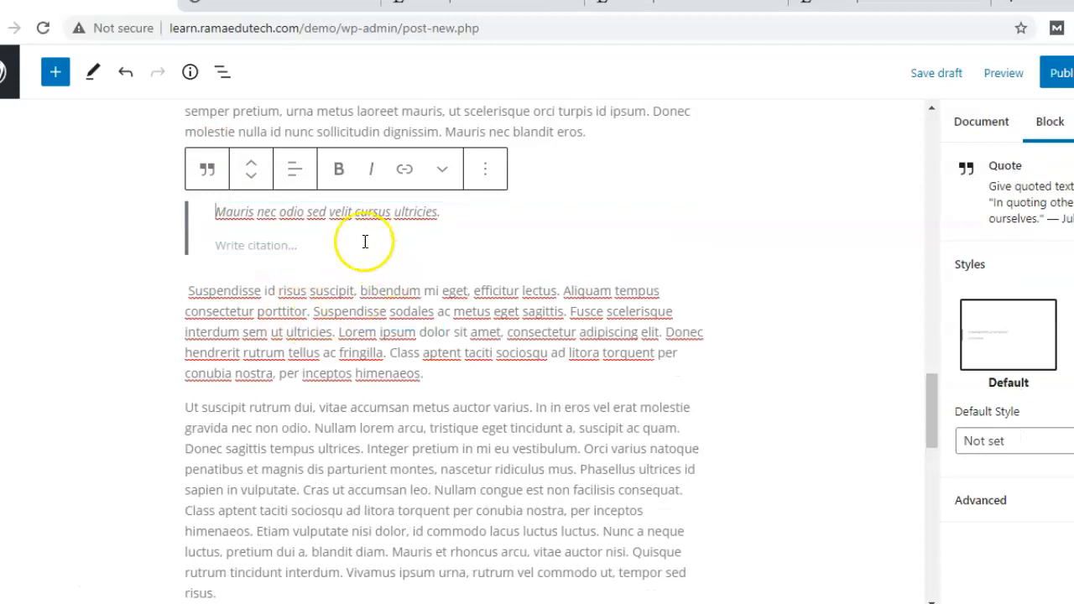
{"action": "left_click", "coordinate": [247, 260]}
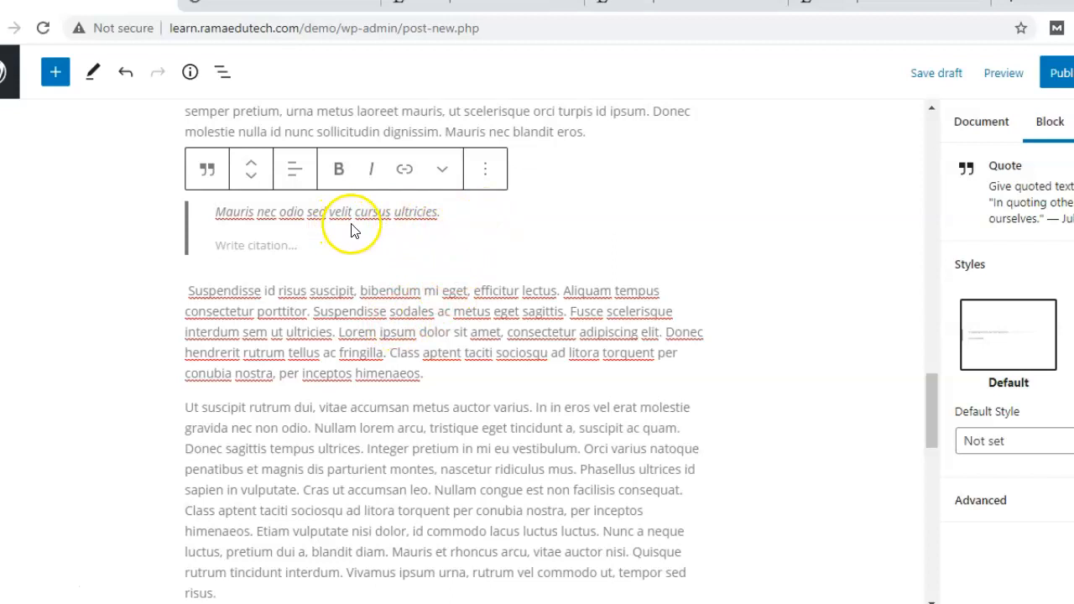
{"action": "left_click", "coordinate": [207, 176]}
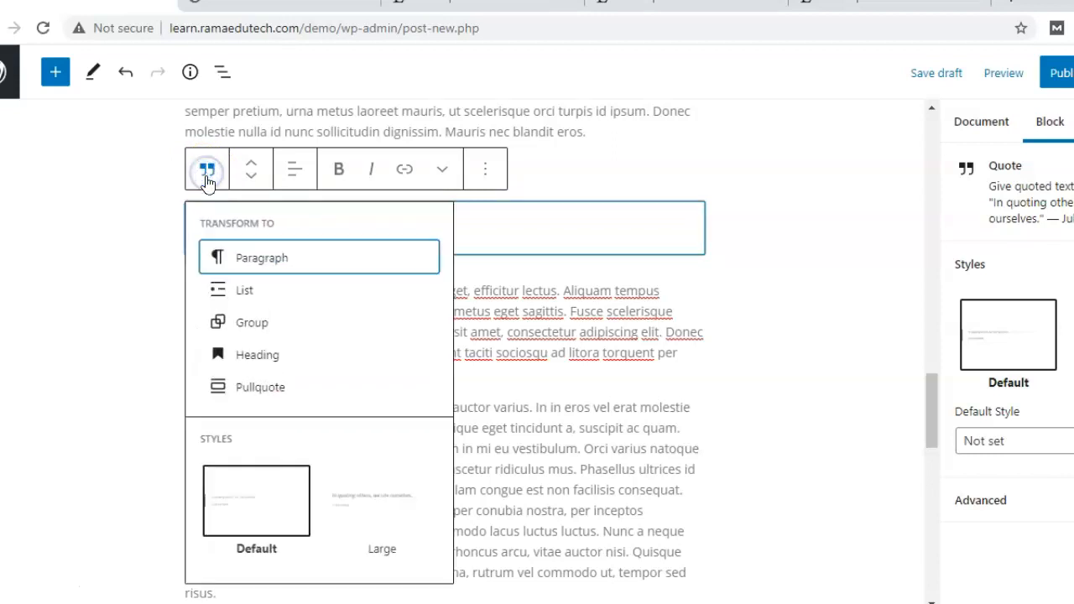
{"action": "left_click", "coordinate": [260, 388]}
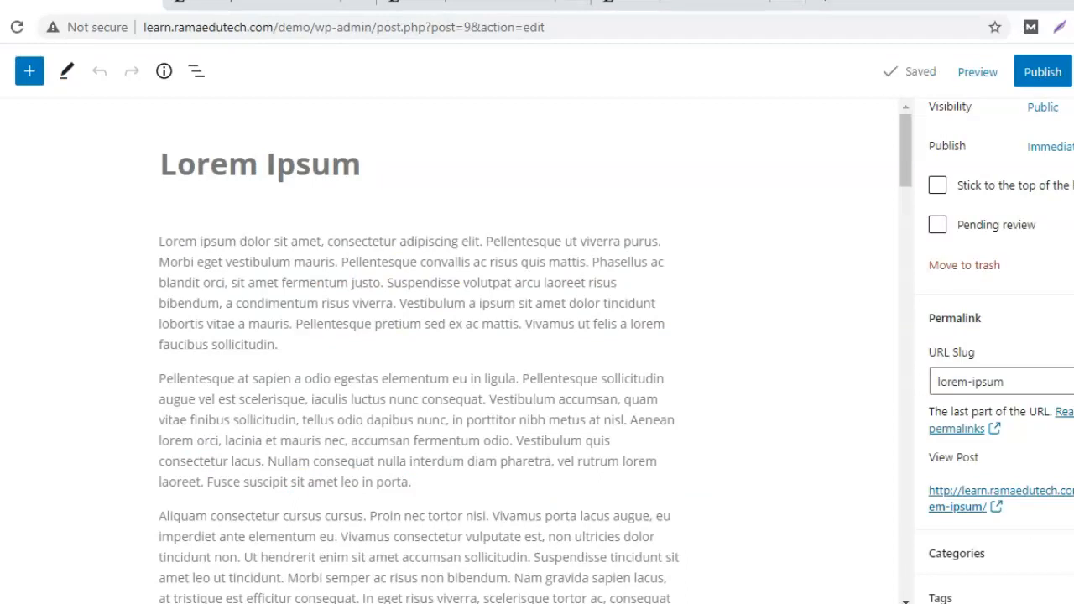
Expand the post's Categories panel, with Uncategorized checked, and bring up the Add New Category form.
{"action": "scroll", "coordinate": [1007, 378], "scroll_direction": "up", "scroll_amount": 2}
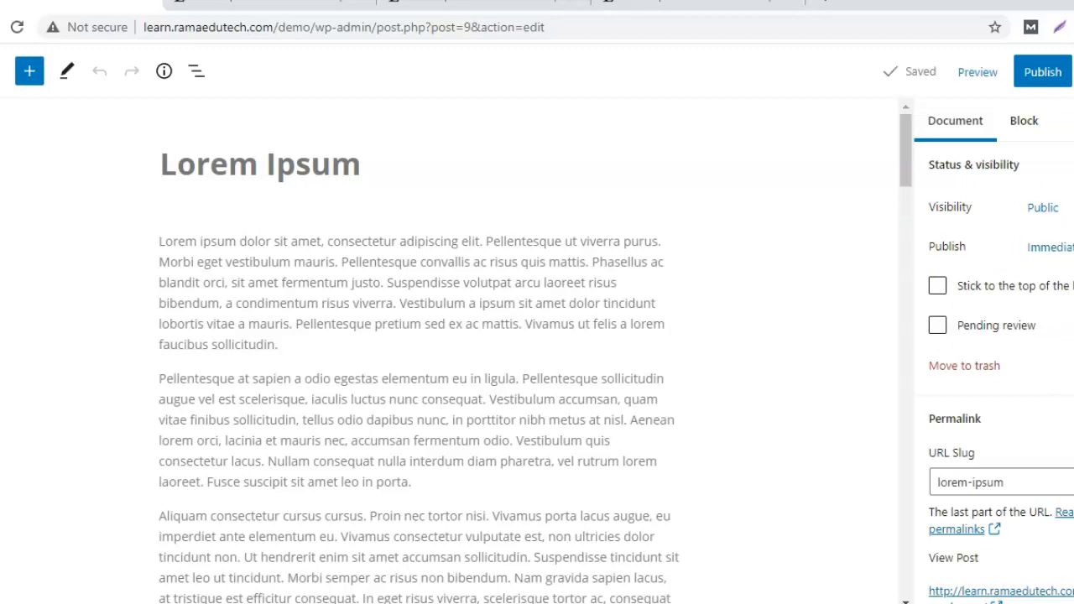
{"action": "scroll", "coordinate": [999, 352], "scroll_direction": "down", "scroll_amount": 3}
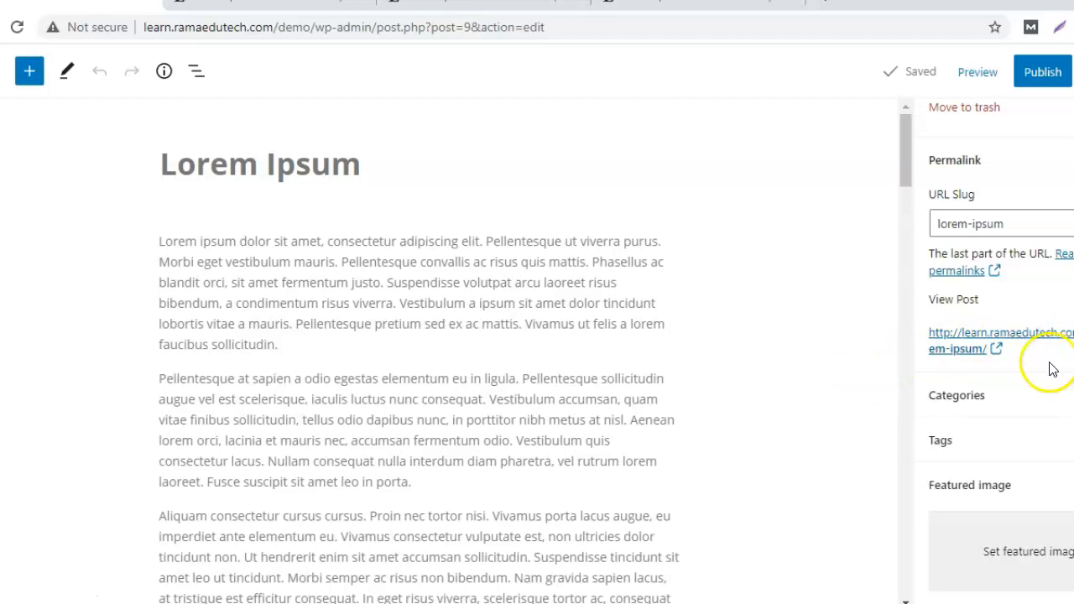
{"action": "scroll", "coordinate": [949, 324], "scroll_direction": "down", "scroll_amount": 1}
{"action": "left_click", "coordinate": [950, 324]}
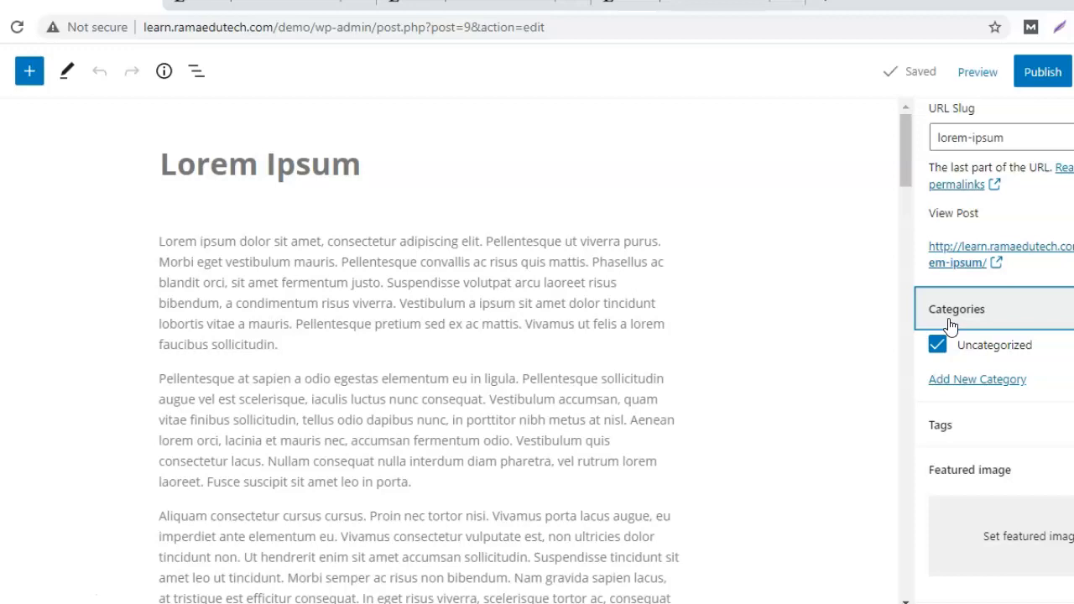
{"action": "left_click", "coordinate": [986, 384]}
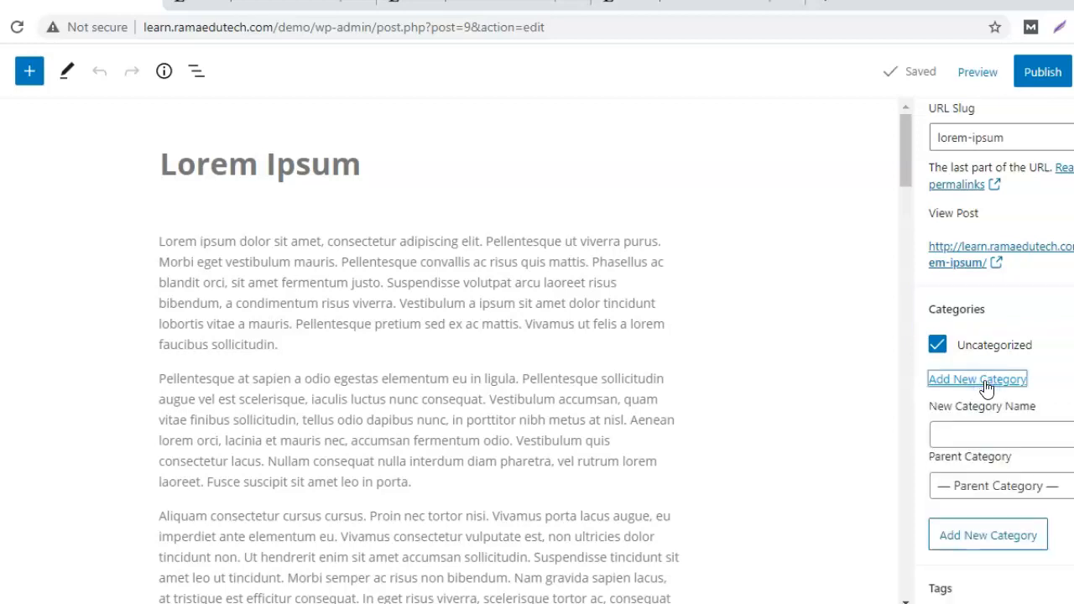
Name the new category 'dailylife' and leave its parent category as none.
{"action": "left_click", "coordinate": [970, 430]}
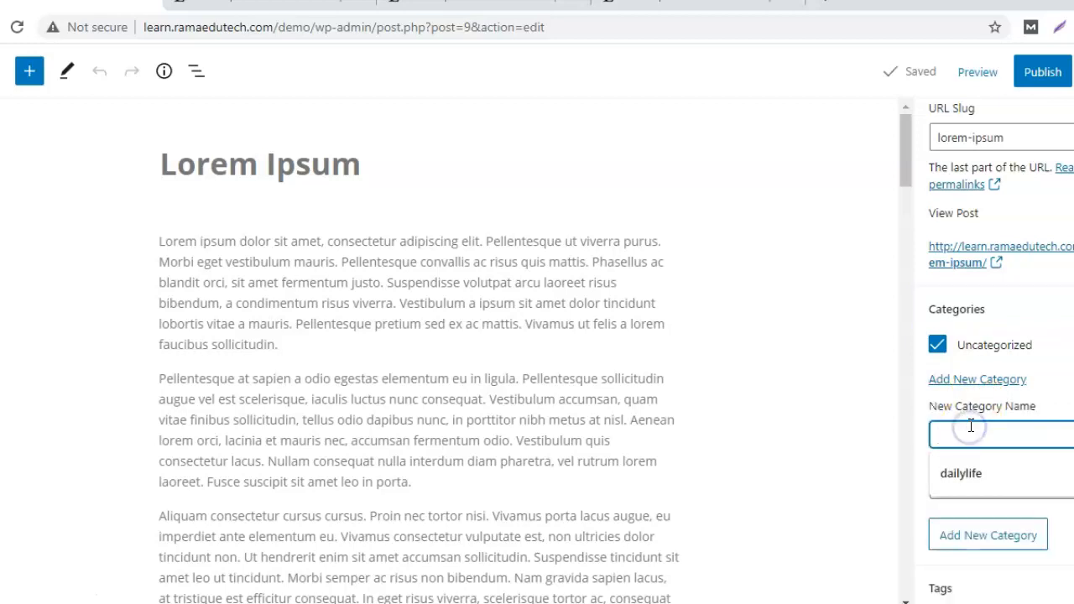
{"action": "left_click", "coordinate": [978, 471]}
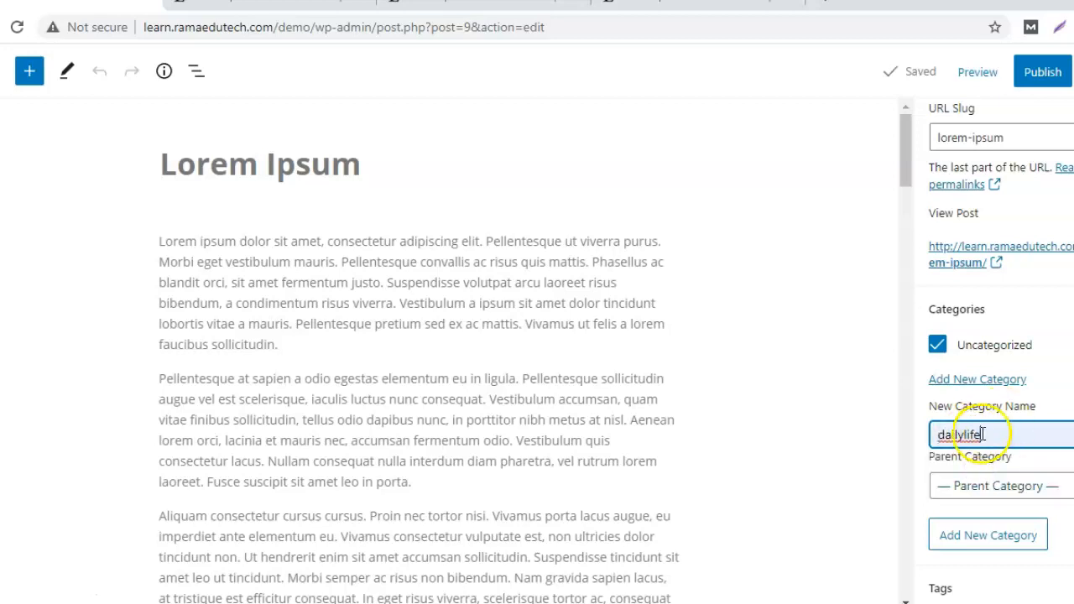
{"action": "left_click", "coordinate": [1024, 493]}
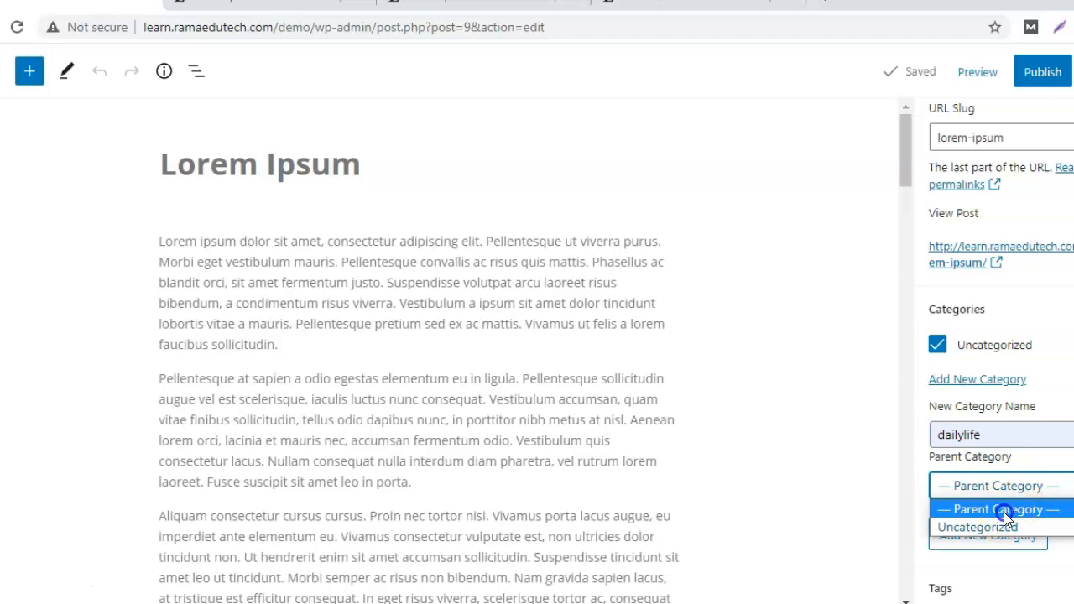
{"action": "left_click", "coordinate": [1005, 512]}
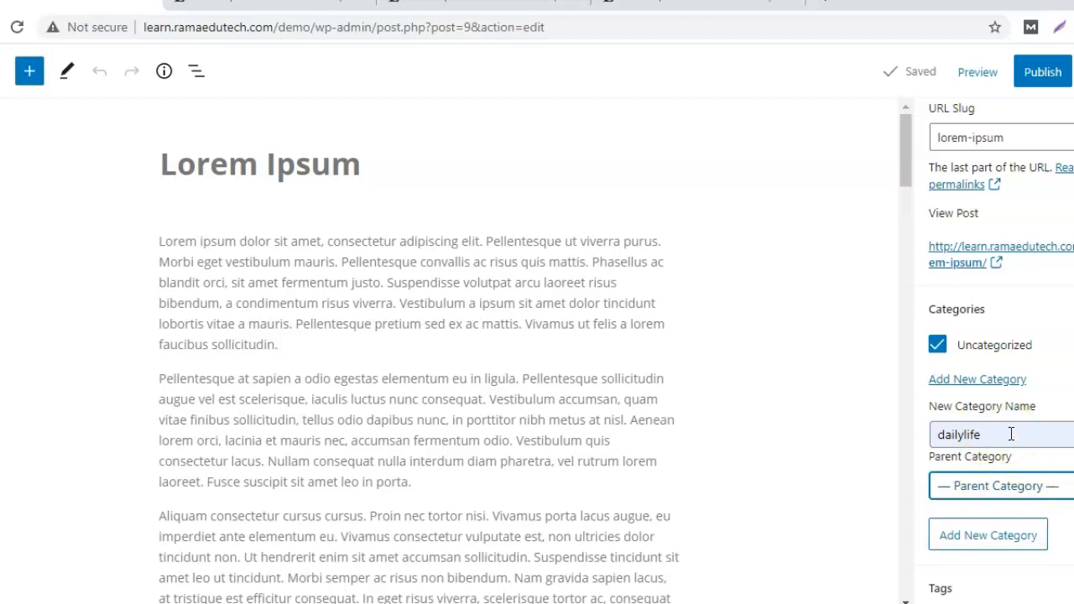
Expand the post's Tags panel.
{"action": "scroll", "coordinate": [1005, 443], "scroll_direction": "down", "scroll_amount": 3}
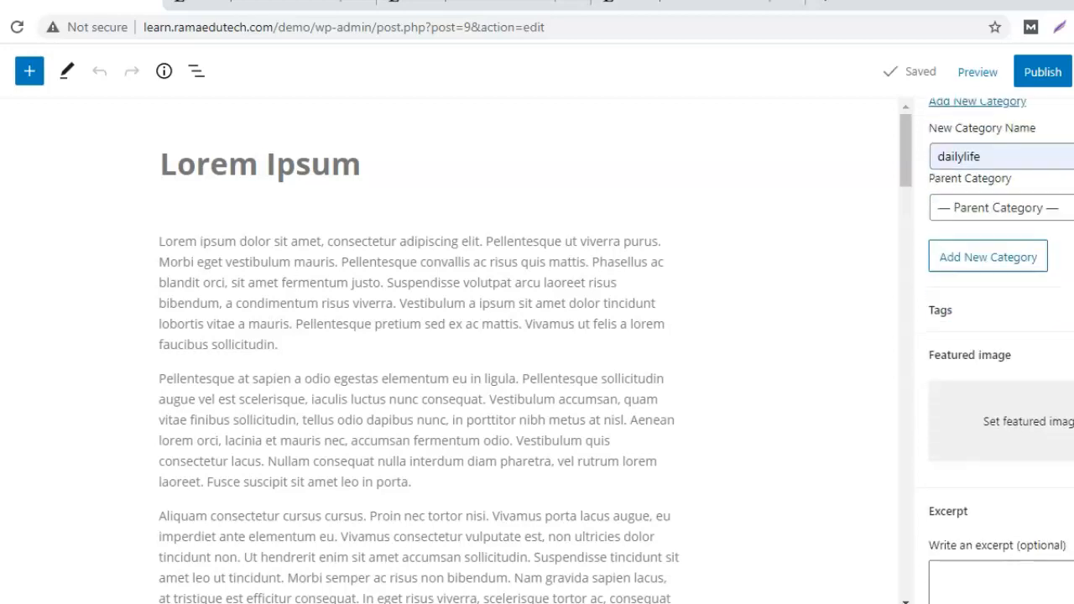
{"action": "left_click", "coordinate": [937, 323]}
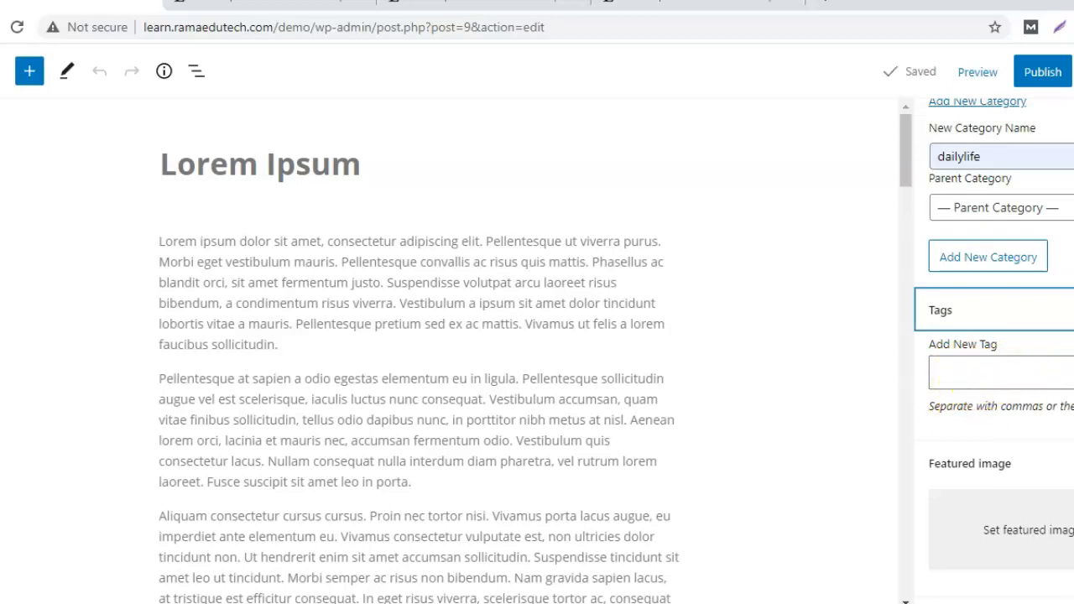
{"action": "scroll", "coordinate": [999, 353], "scroll_direction": "down", "scroll_amount": 3}
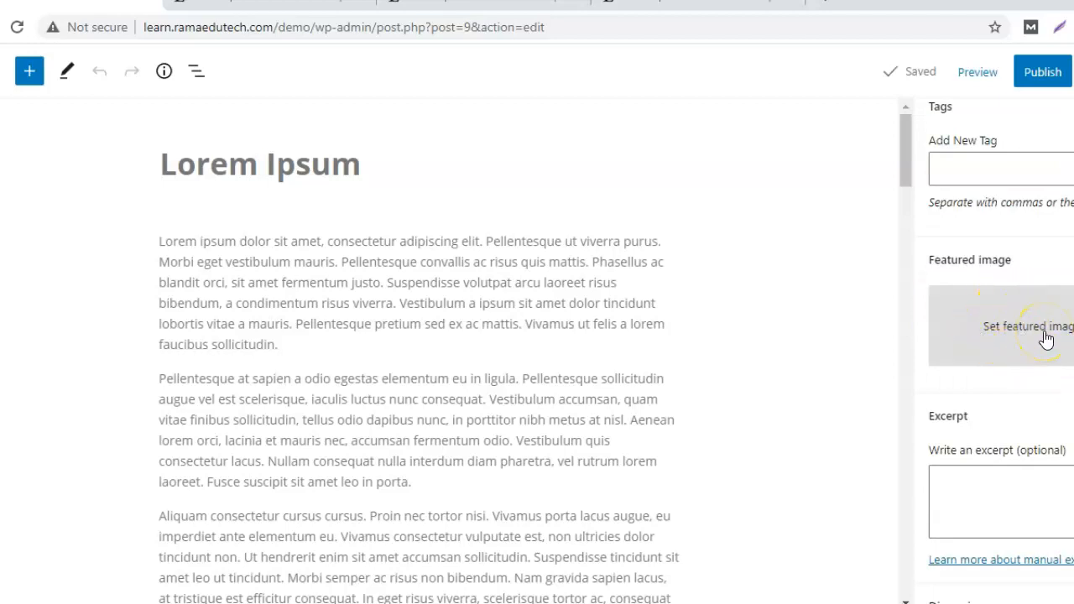
Upload the herbs photo from the computer as the post's featured image candidate.
{"action": "left_click", "coordinate": [1045, 339]}
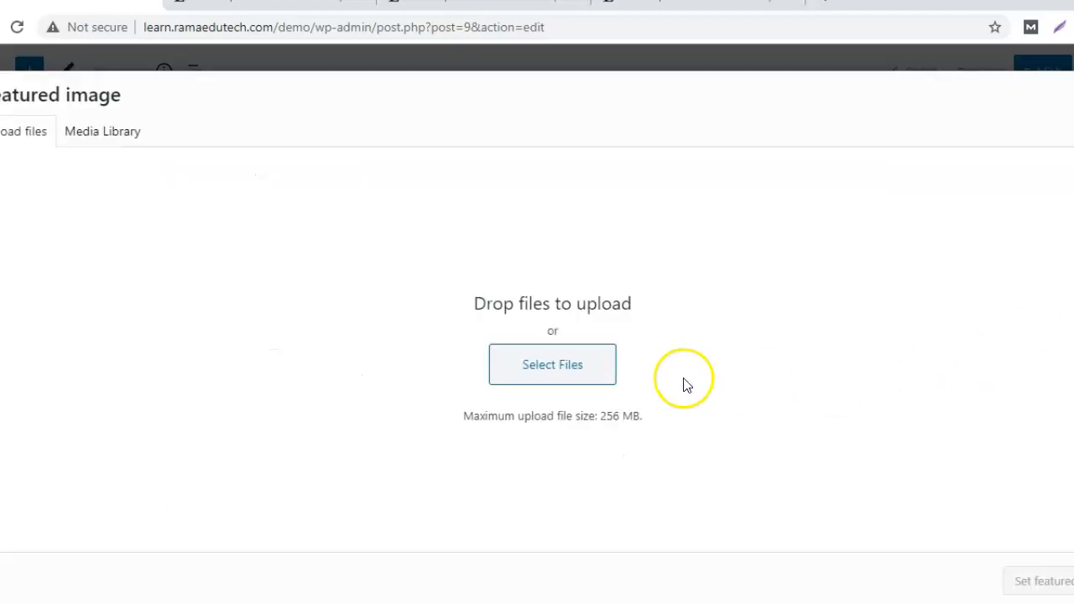
{"action": "left_click", "coordinate": [456, 405]}
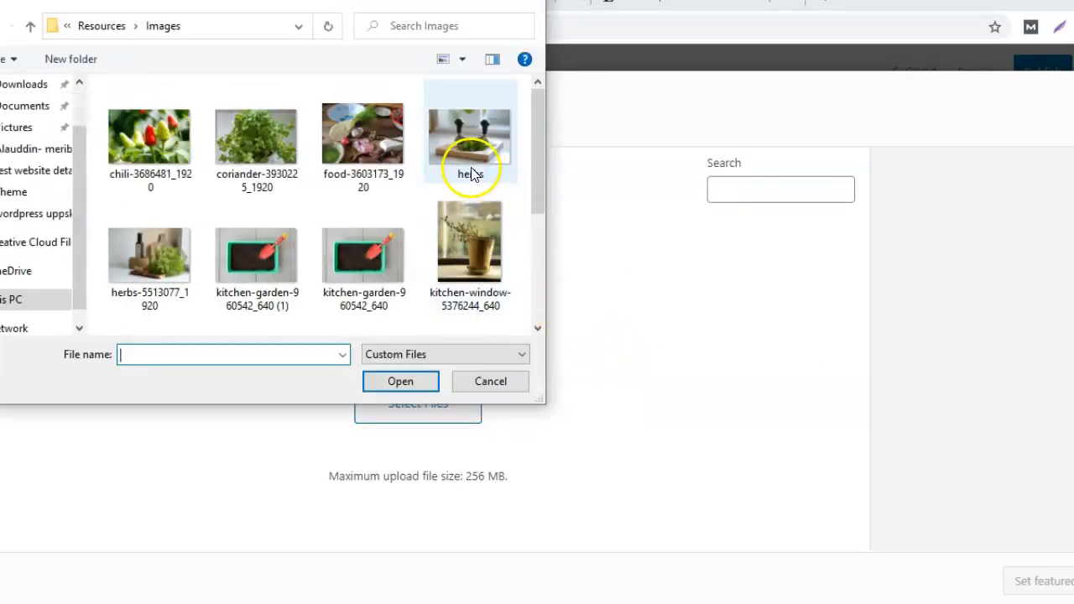
{"action": "left_click", "coordinate": [470, 172]}
{"action": "left_click", "coordinate": [400, 379]}
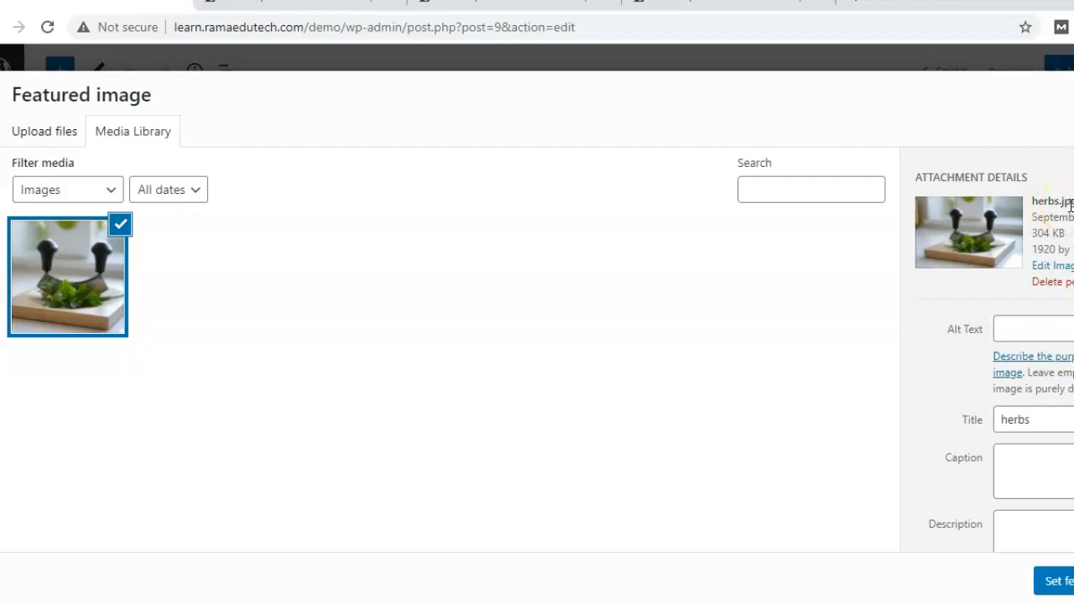
Give the image alt text 'herbs' and caption 'herbs for cook', then set it as featured image.
{"action": "left_click", "coordinate": [1043, 325]}
{"action": "left_click", "coordinate": [1043, 324]}
{"action": "type", "text": "herbs"}
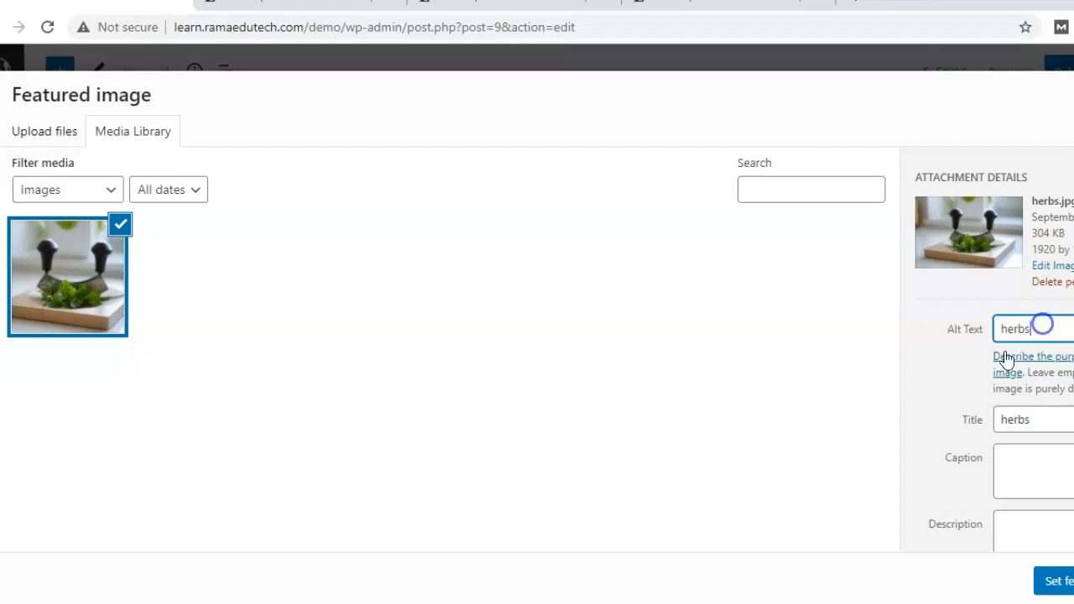
{"action": "left_click", "coordinate": [1060, 423]}
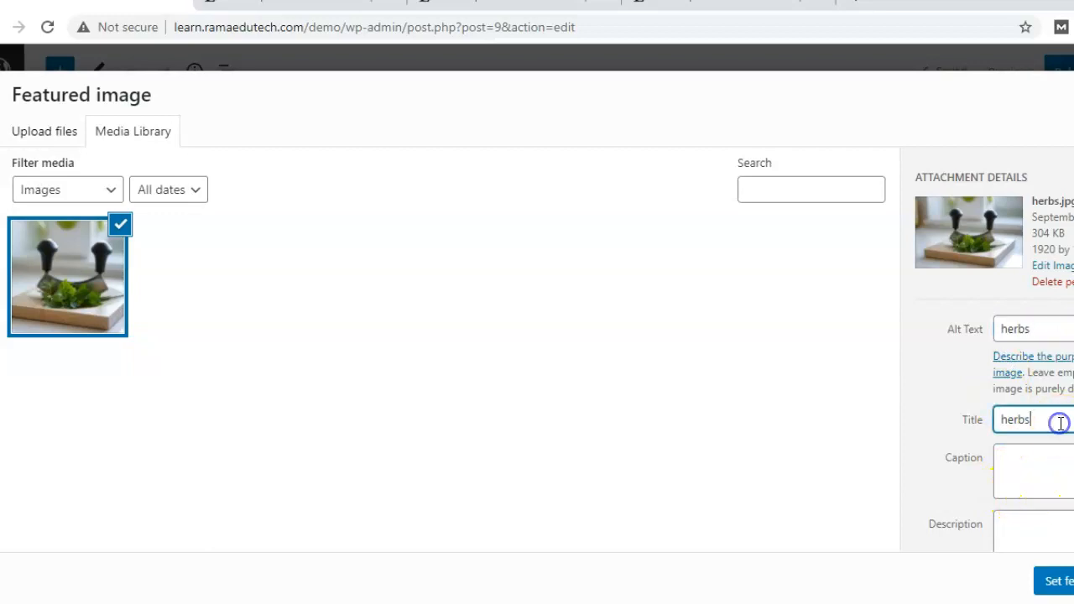
{"action": "left_click", "coordinate": [1006, 470]}
{"action": "type", "text": "herbs for cook"}
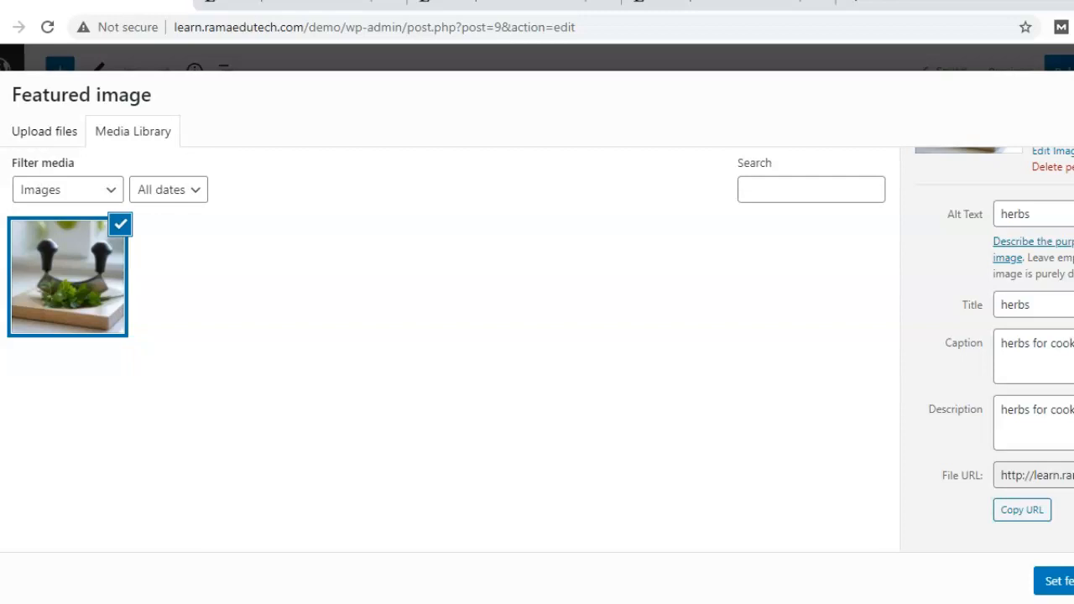
{"action": "left_click", "coordinate": [1059, 581]}
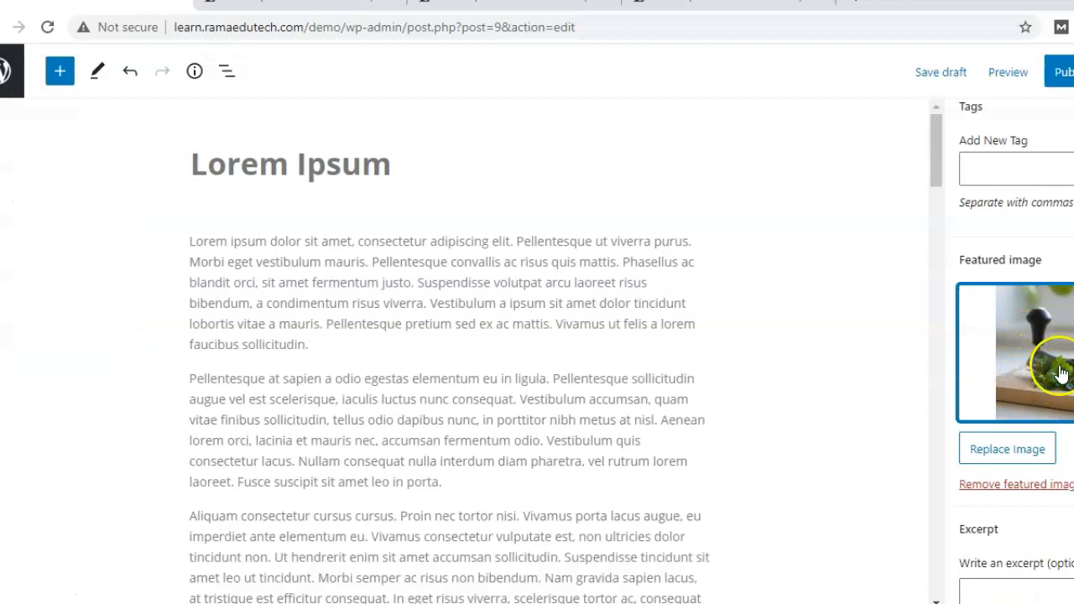
Add the tag 'herbs' to the Lorem Ipsum post from the pre-publish panel.
{"action": "scroll", "coordinate": [1015, 353], "scroll_direction": "down", "scroll_amount": 1}
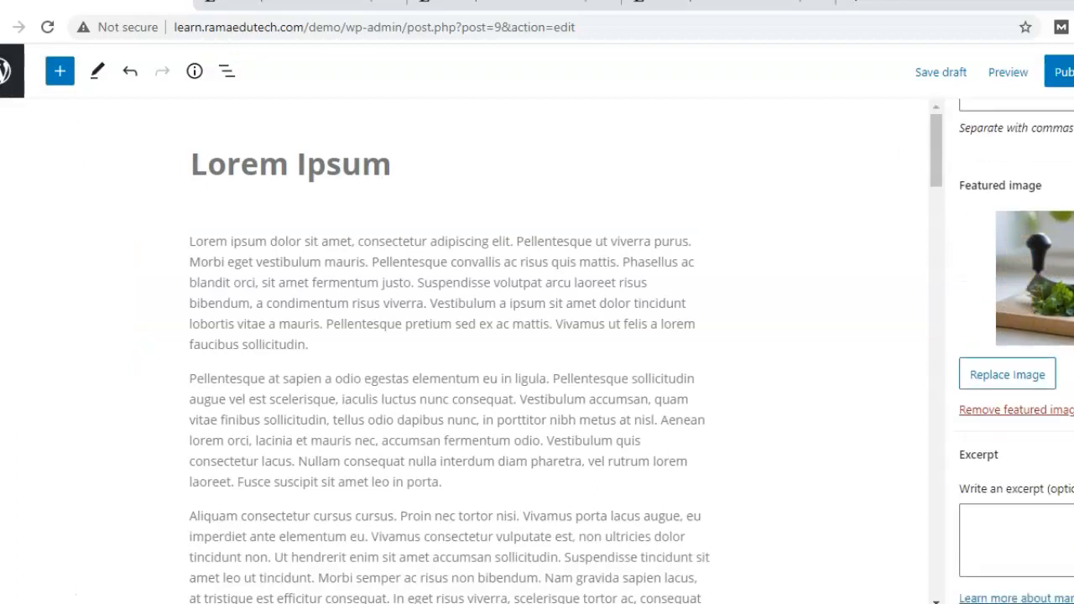
{"action": "scroll", "coordinate": [1015, 352], "scroll_direction": "down", "scroll_amount": 2}
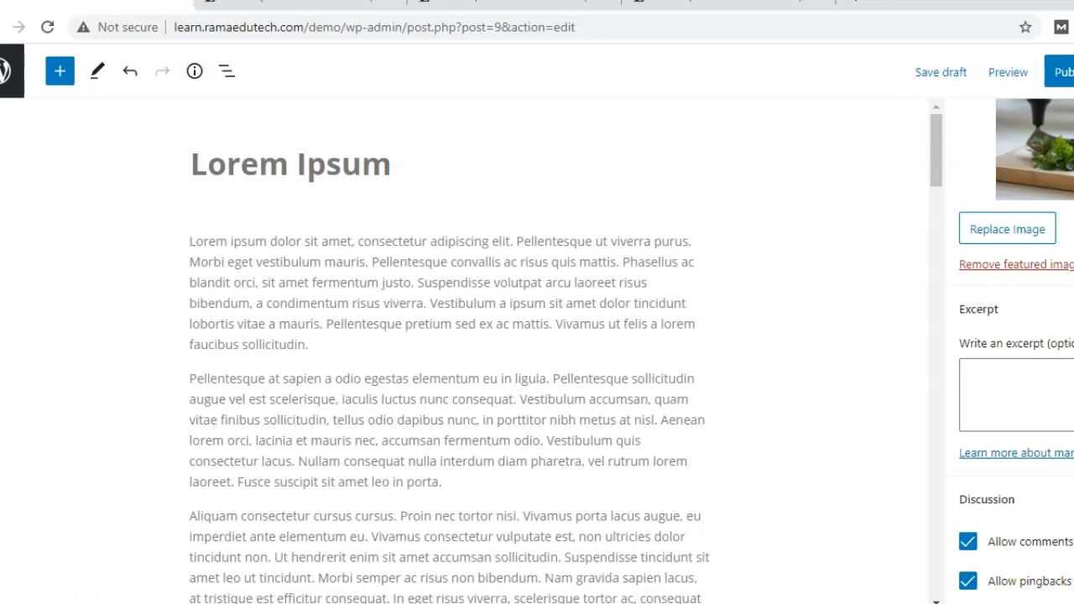
{"action": "left_click", "coordinate": [1062, 74]}
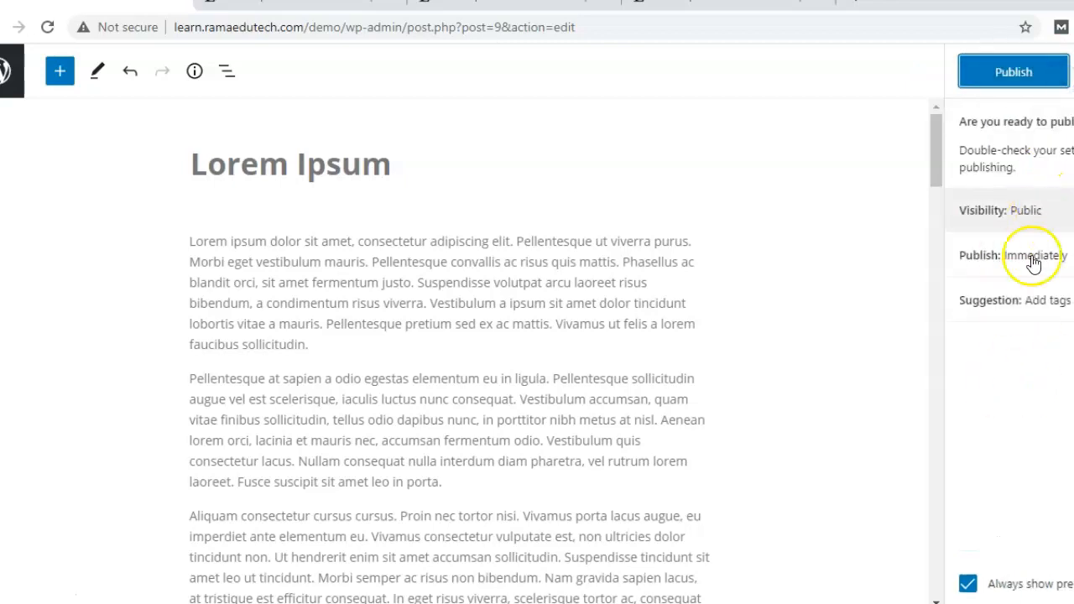
{"action": "left_click", "coordinate": [1048, 308]}
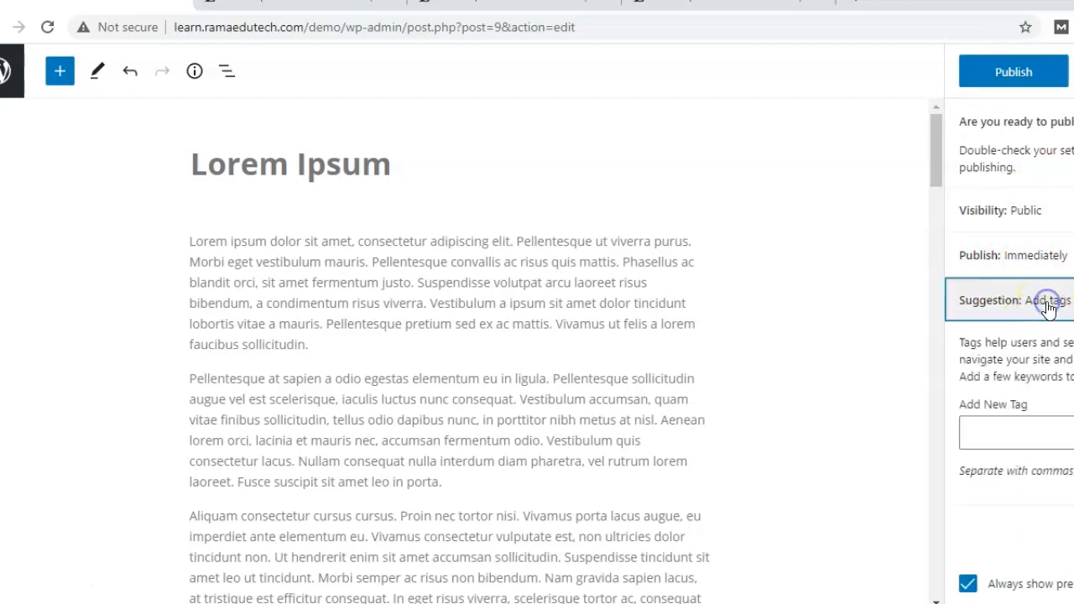
{"action": "left_click", "coordinate": [1034, 429]}
{"action": "type", "text": "herbs"}
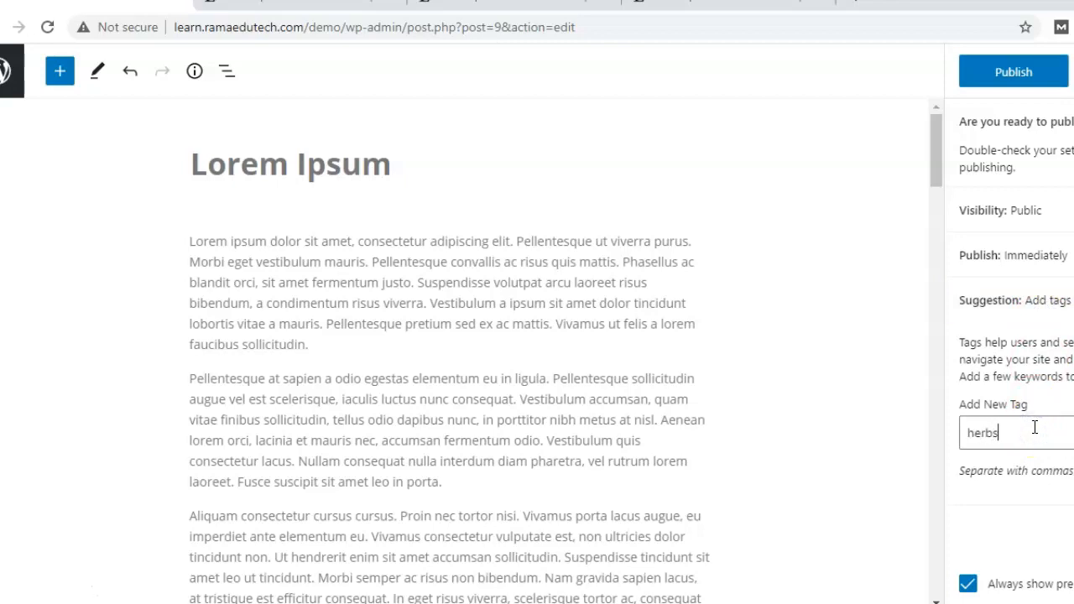
Publish the post and open its live page in a new tab.
{"action": "left_click", "coordinate": [1011, 82]}
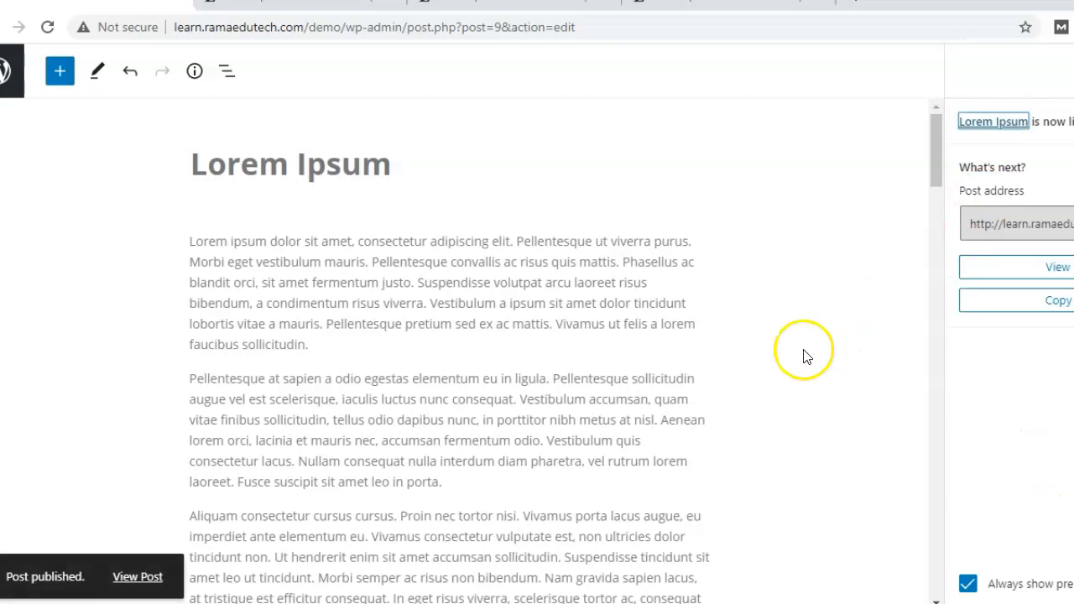
{"action": "right_click", "coordinate": [138, 577]}
{"action": "left_click", "coordinate": [302, 442]}
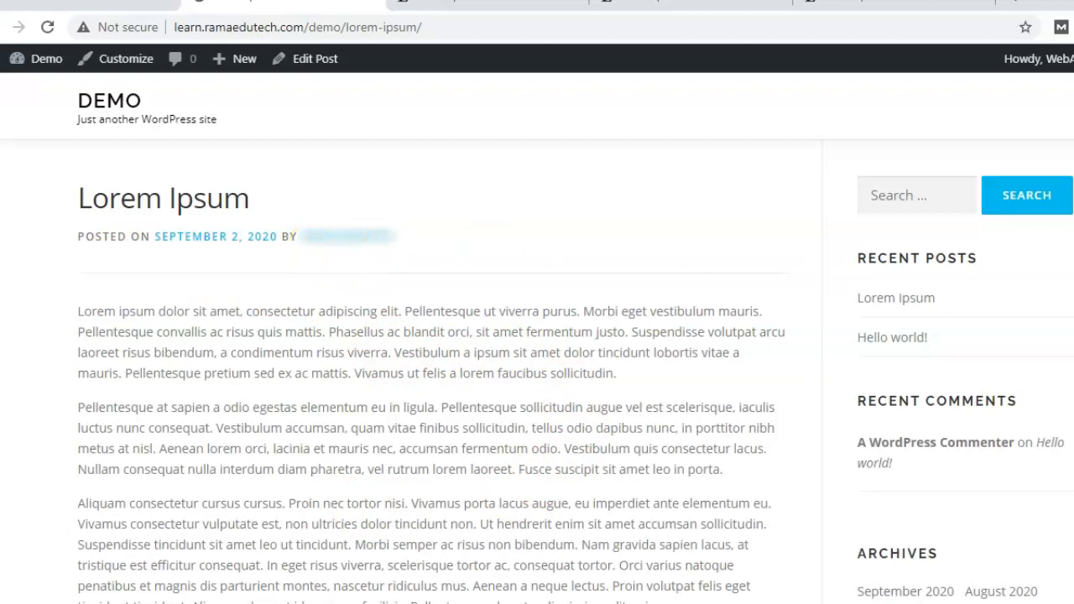
Scroll through the live Lorem Ipsum post to the end.
{"action": "scroll", "coordinate": [324, 253], "scroll_direction": "down", "scroll_amount": 15}
{"action": "scroll", "coordinate": [456, 246], "scroll_direction": "down", "scroll_amount": 2}
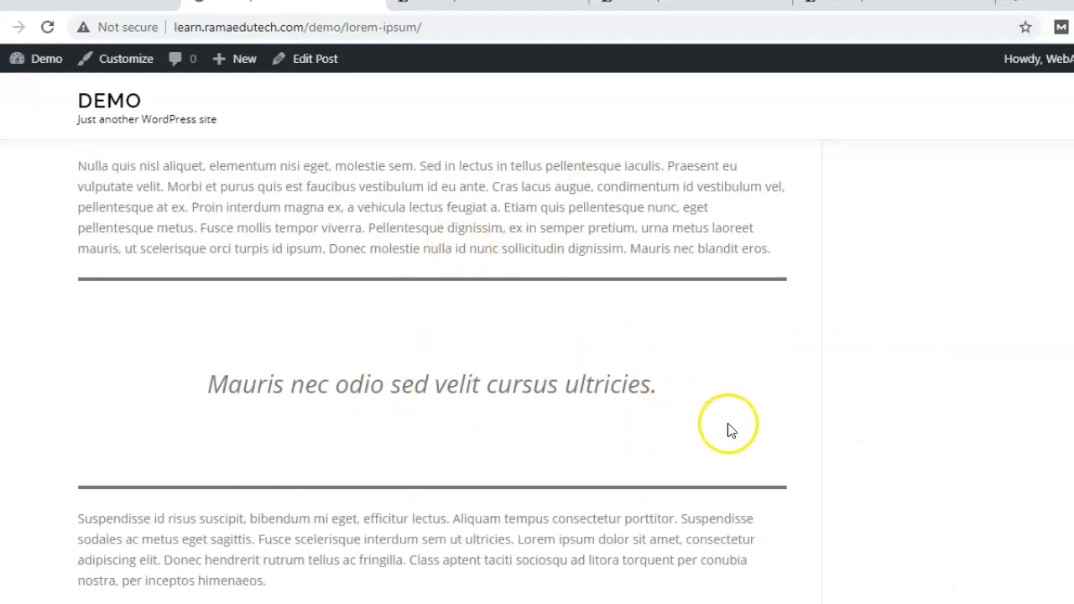
{"action": "scroll", "coordinate": [303, 259], "scroll_direction": "down", "scroll_amount": 12}
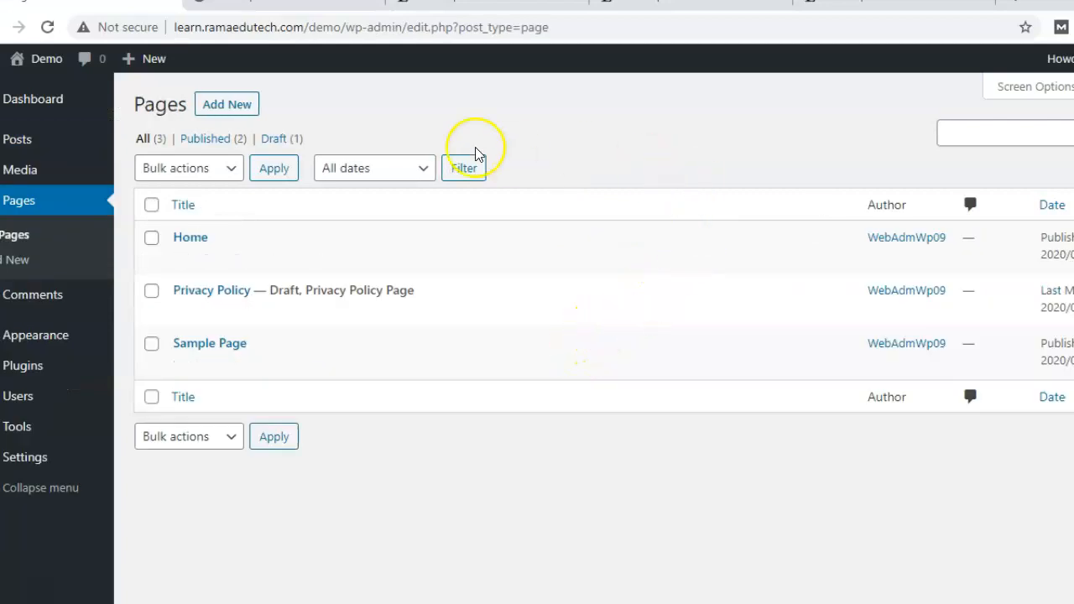
Create a new page titled 'About Us'.
{"action": "left_click", "coordinate": [226, 104]}
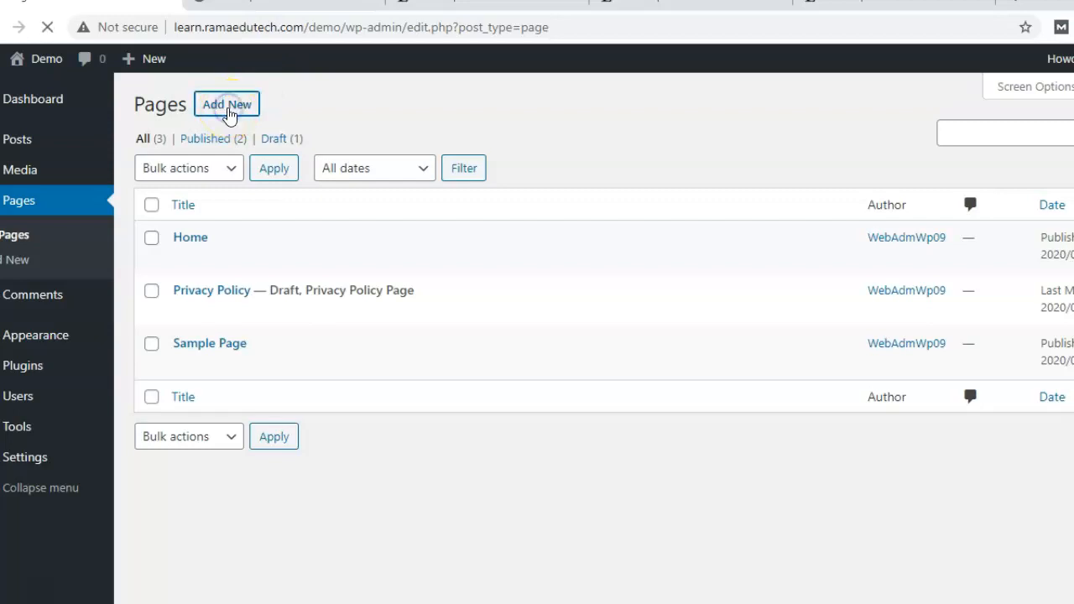
{"action": "left_click", "coordinate": [269, 157]}
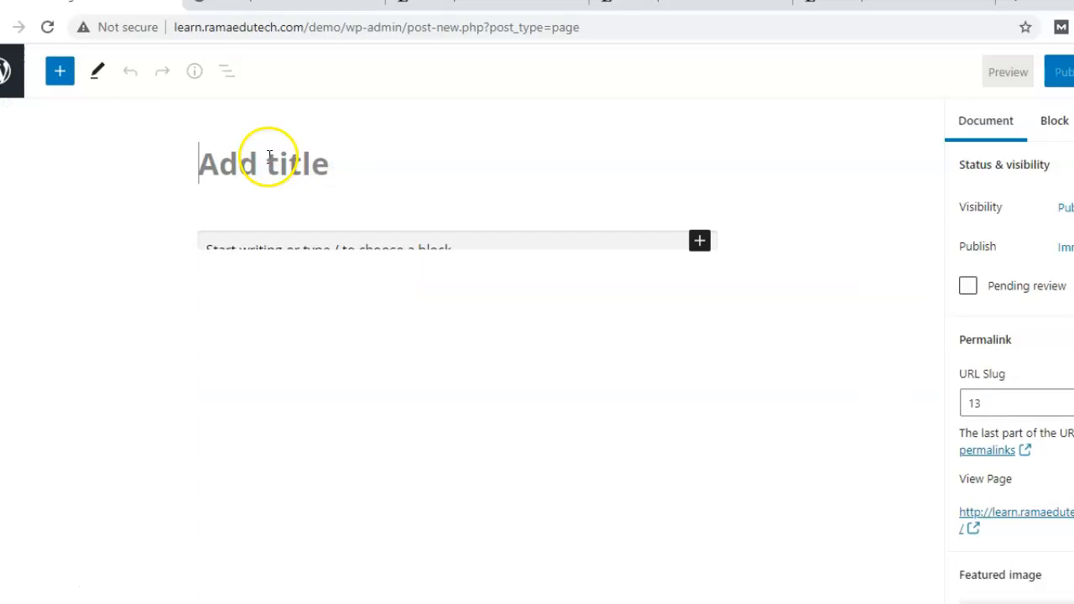
{"action": "type", "text": "A"}
{"action": "type", "text": "ut Us"}
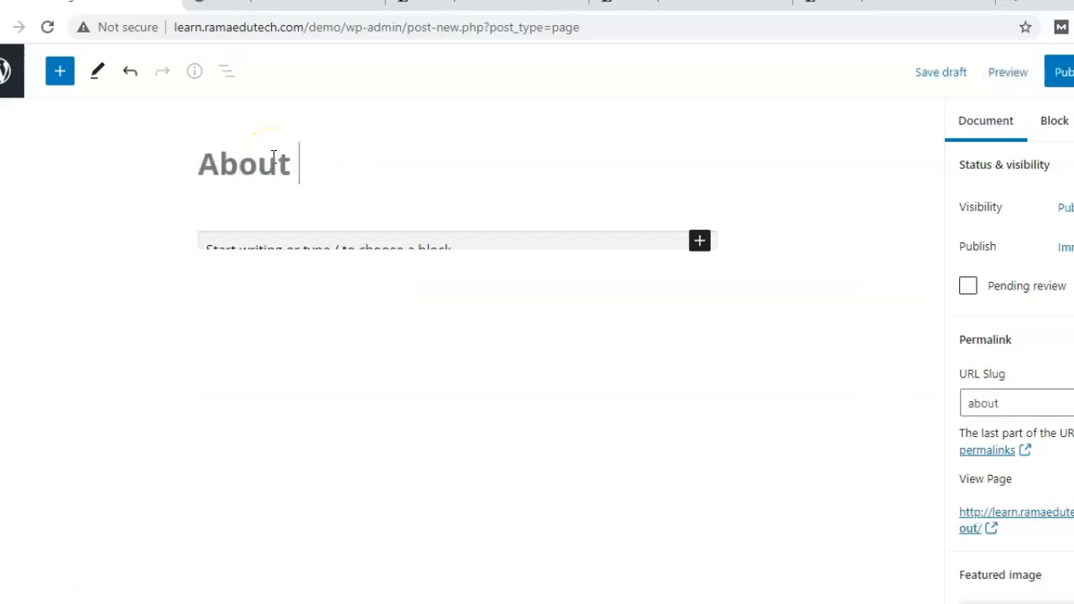
Paste a bulleted list into the page, then insert a lorem ipsum paragraph above it.
{"action": "left_click", "coordinate": [464, 329]}
{"action": "key", "text": "ctrl+v"}
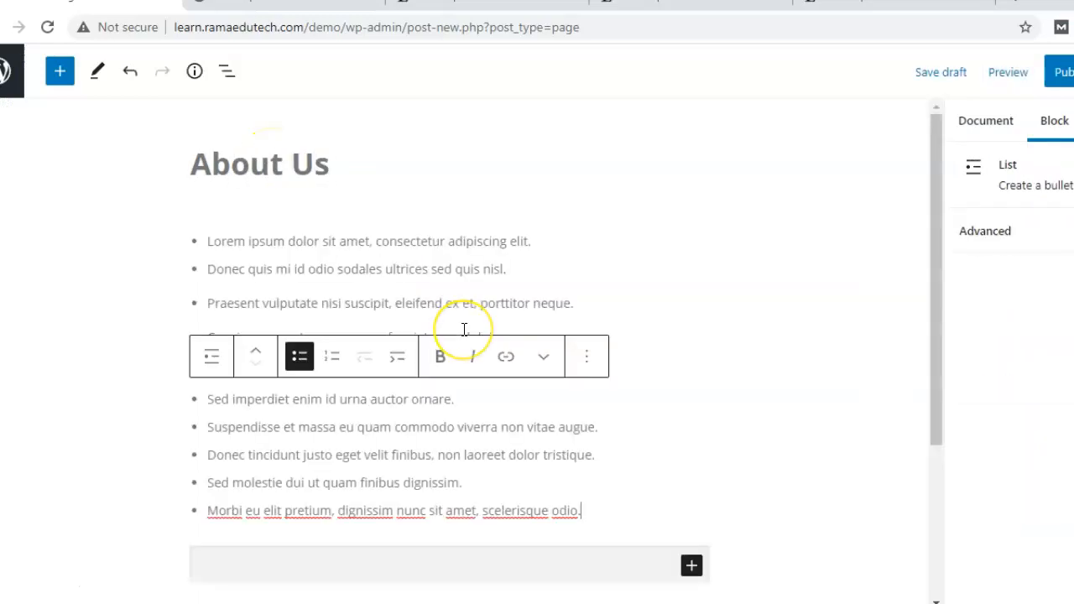
{"action": "left_click", "coordinate": [586, 198]}
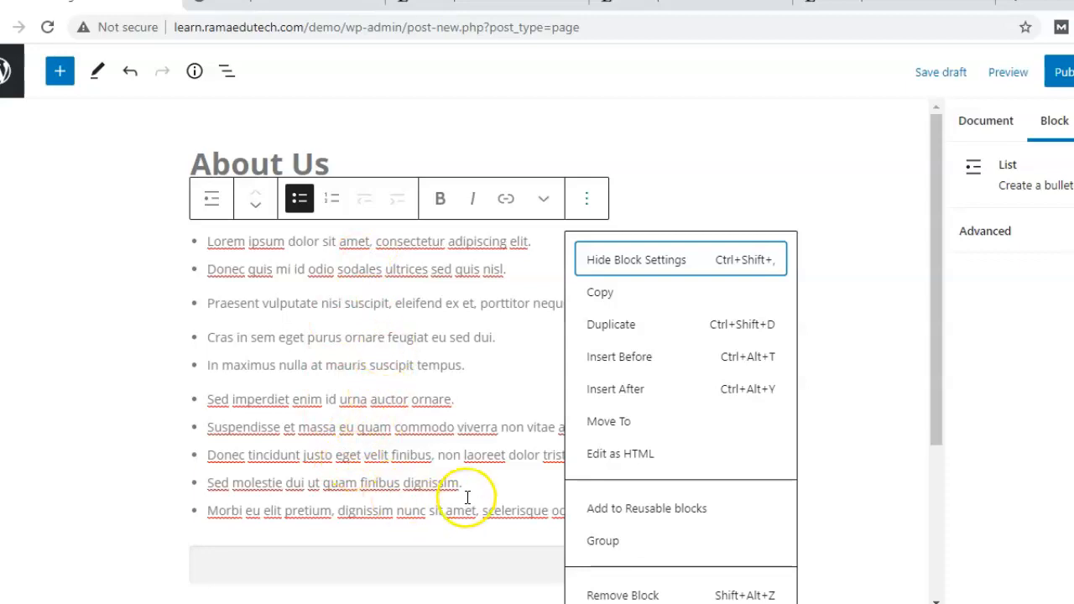
{"action": "left_click", "coordinate": [644, 365]}
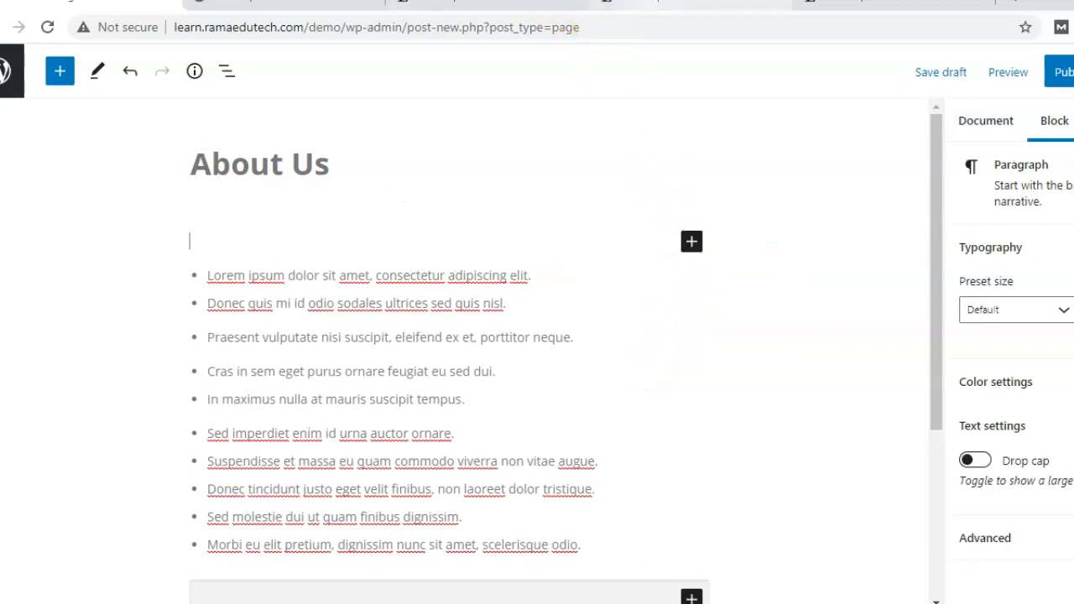
{"action": "key", "text": "ctrl+v"}
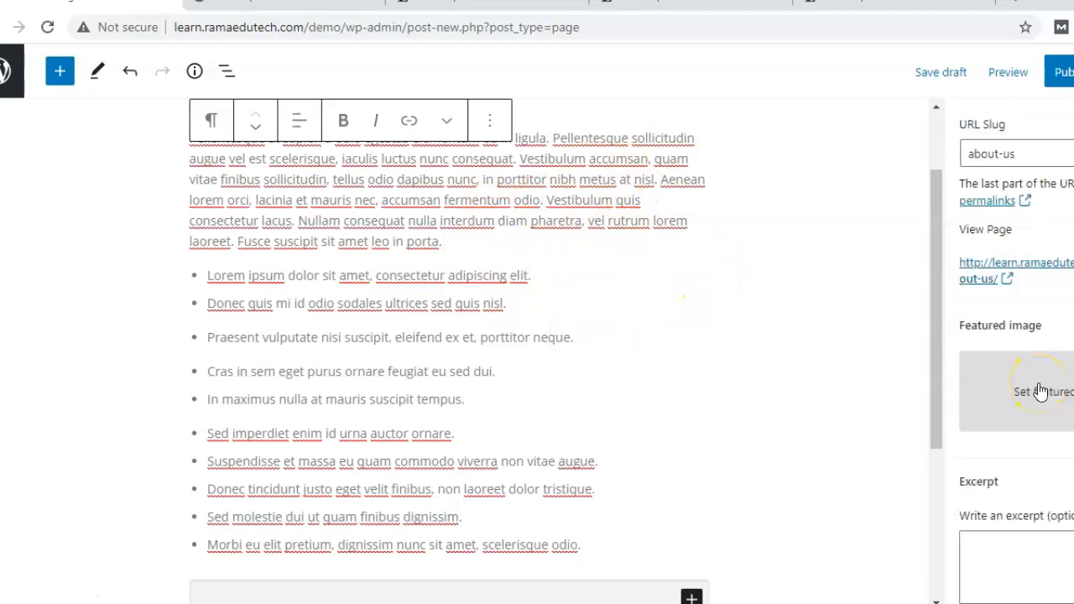
Upload the kitchen photo as the About Us featured image and publish the page.
{"action": "left_click", "coordinate": [1041, 392]}
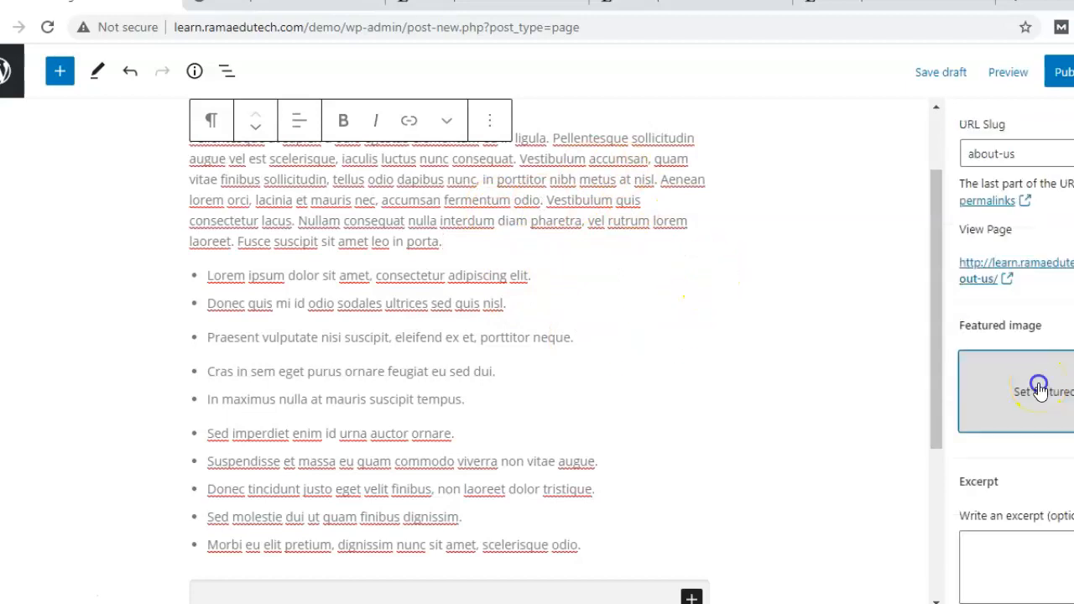
{"action": "left_click", "coordinate": [582, 366]}
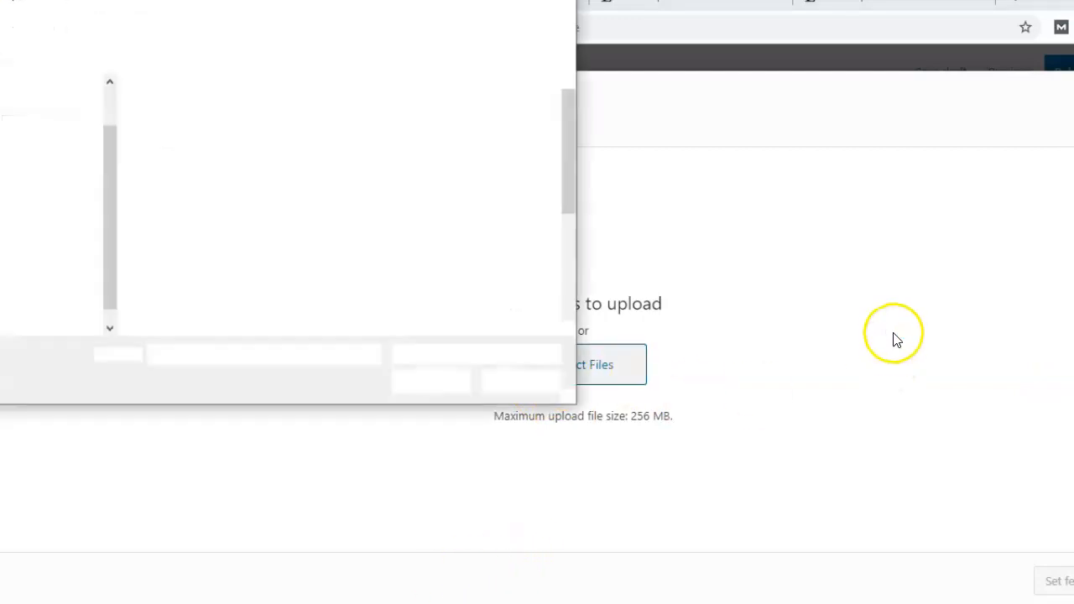
{"action": "left_click", "coordinate": [309, 247]}
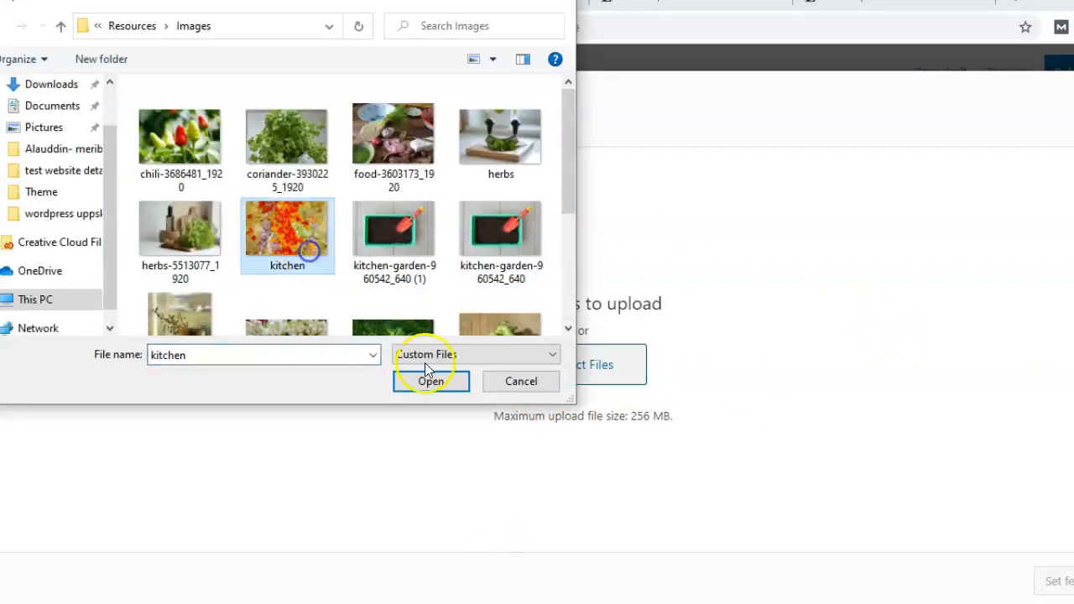
{"action": "left_click", "coordinate": [433, 379]}
{"action": "left_click", "coordinate": [1059, 581]}
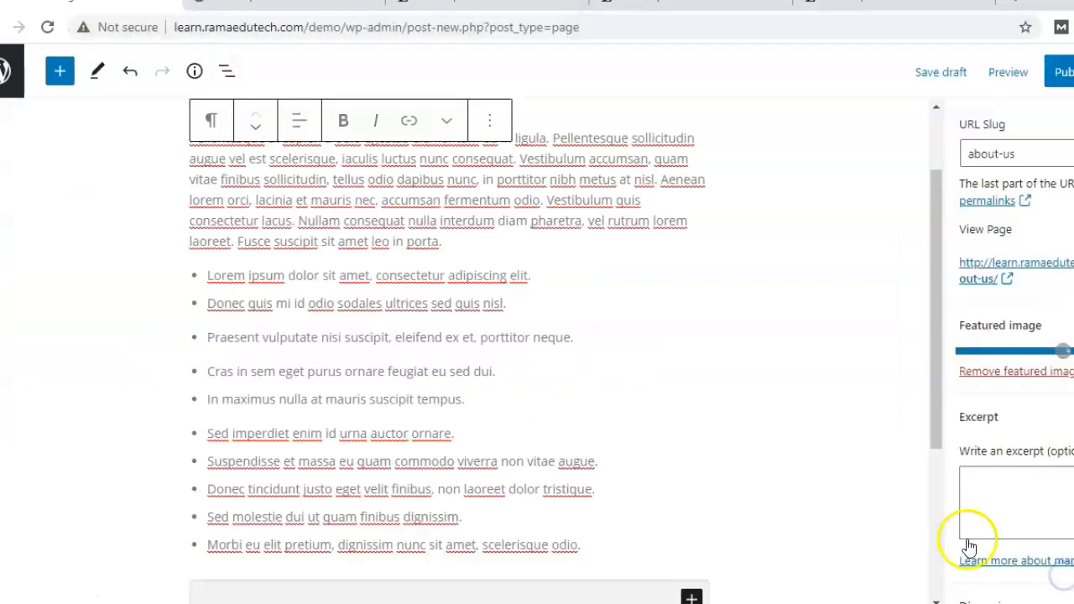
{"action": "left_click", "coordinate": [1063, 72]}
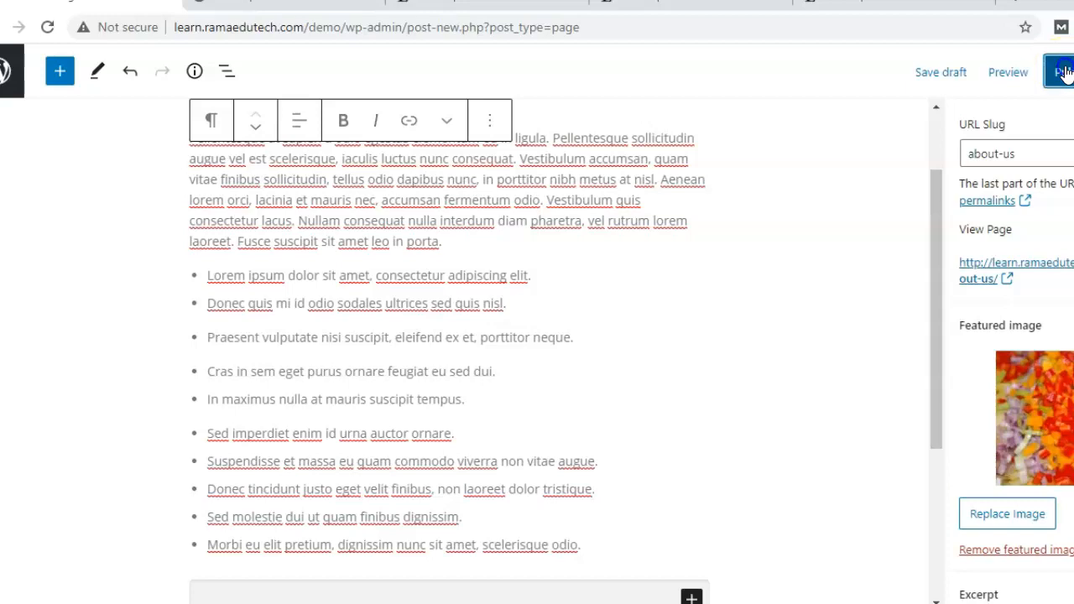
{"action": "left_click", "coordinate": [1007, 70]}
View the live About Us page, scroll through its paragraph and list, then return to the Pages list.
{"action": "left_click", "coordinate": [1030, 277]}
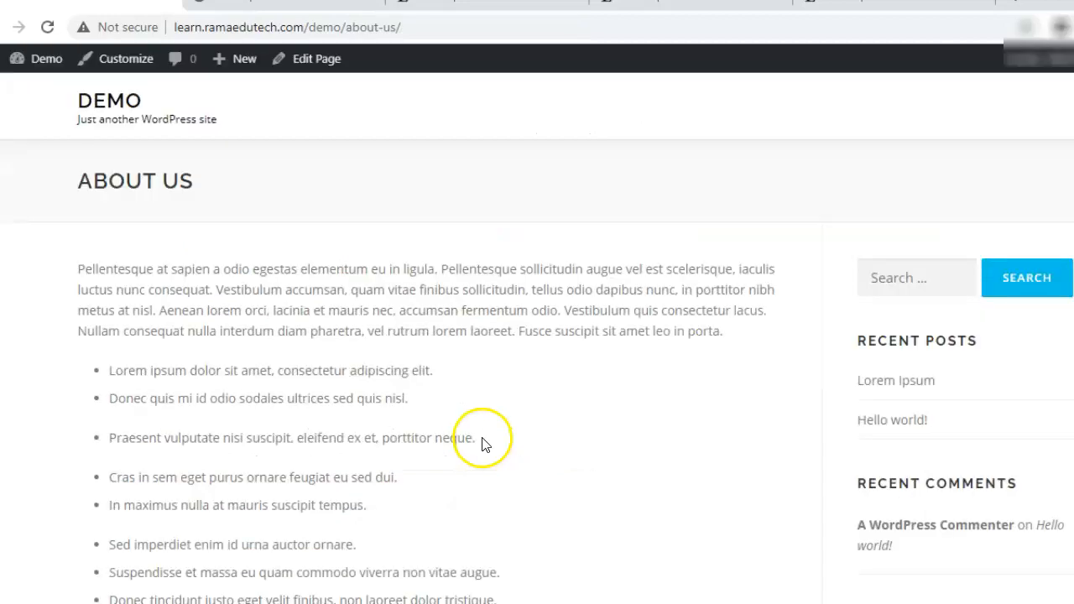
{"action": "scroll", "coordinate": [482, 445], "scroll_direction": "down", "scroll_amount": 5}
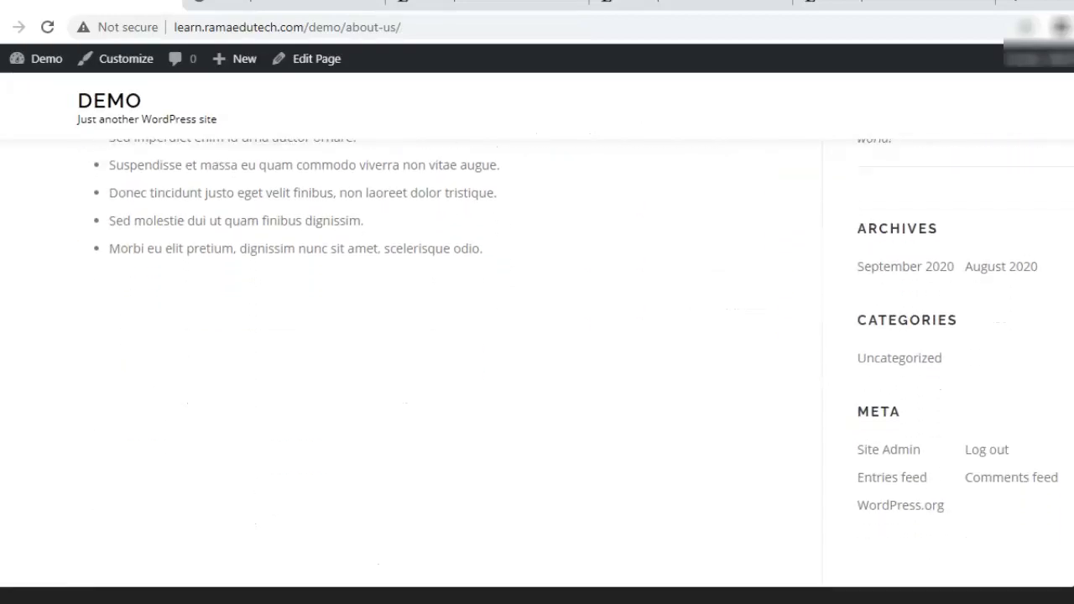
{"action": "scroll", "coordinate": [537, 369], "scroll_direction": "down", "scroll_amount": 1}
{"action": "scroll", "coordinate": [537, 335], "scroll_direction": "up", "scroll_amount": 5}
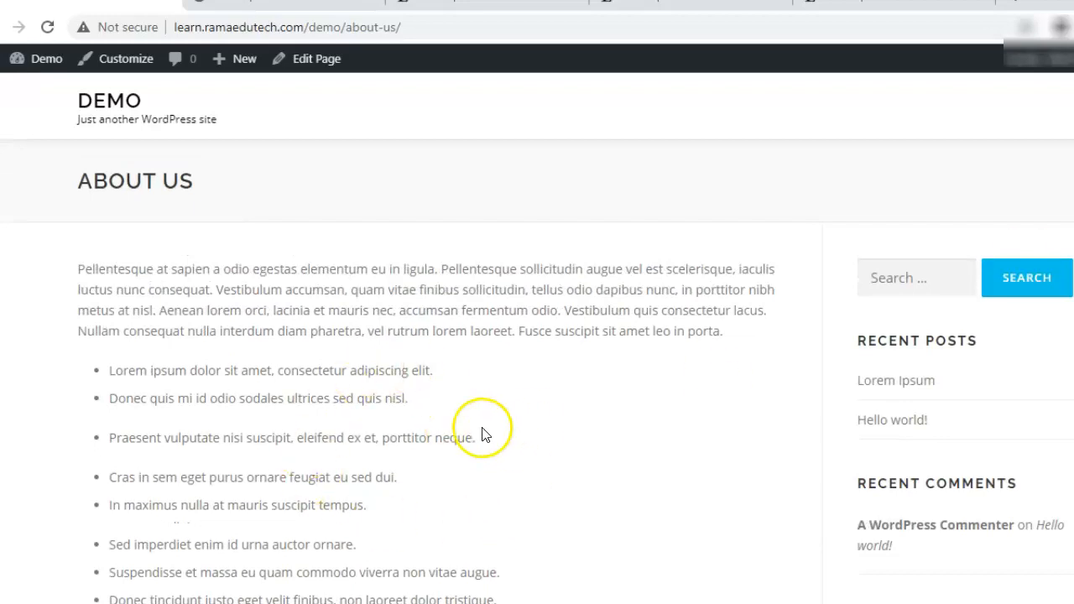
{"action": "key", "text": "alt+Left"}
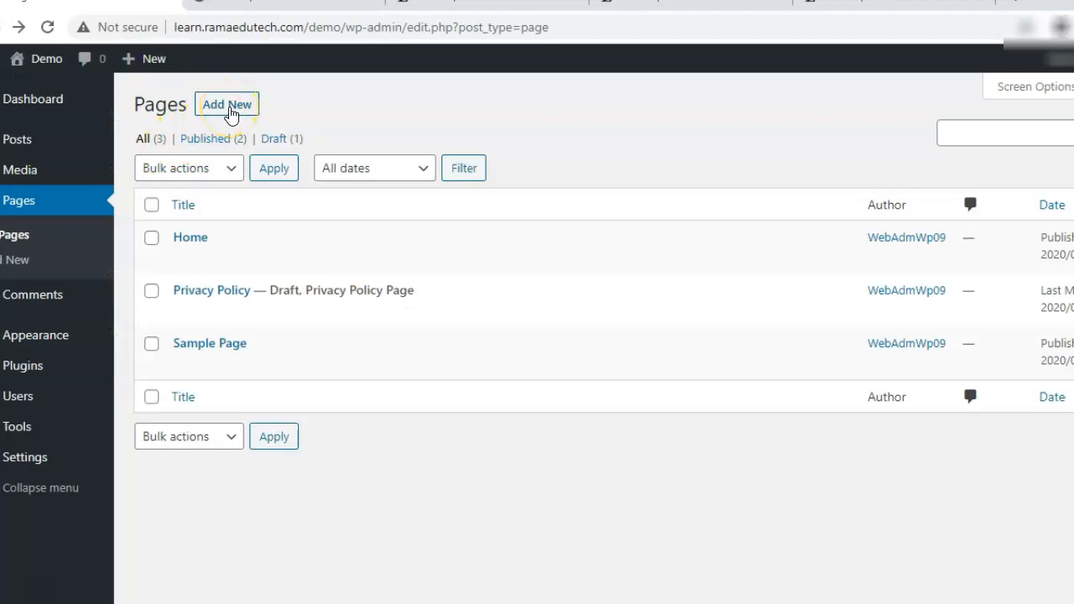
Create a new page titled 'Contact Us' containing a pasted lorem ipsum paragraph.
{"action": "left_click", "coordinate": [228, 106]}
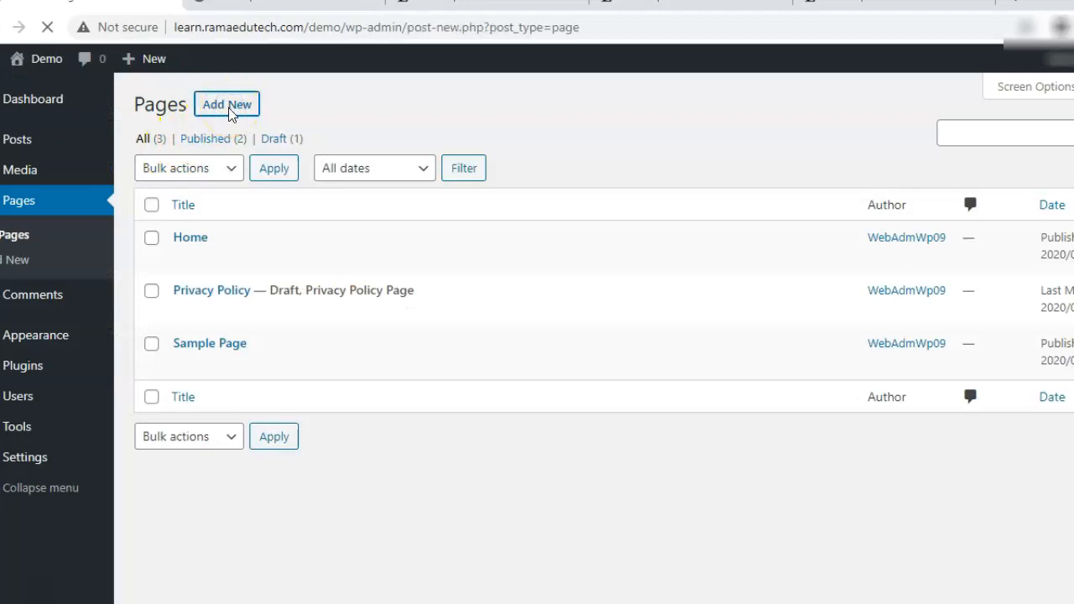
{"action": "type", "text": "Contact "}
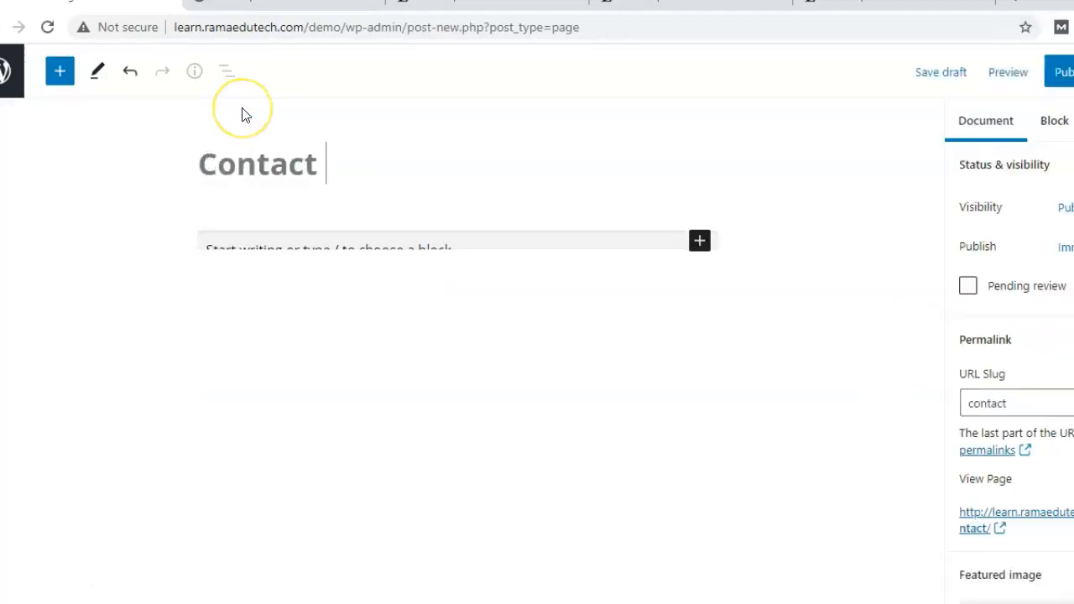
{"action": "type", "text": "Us"}
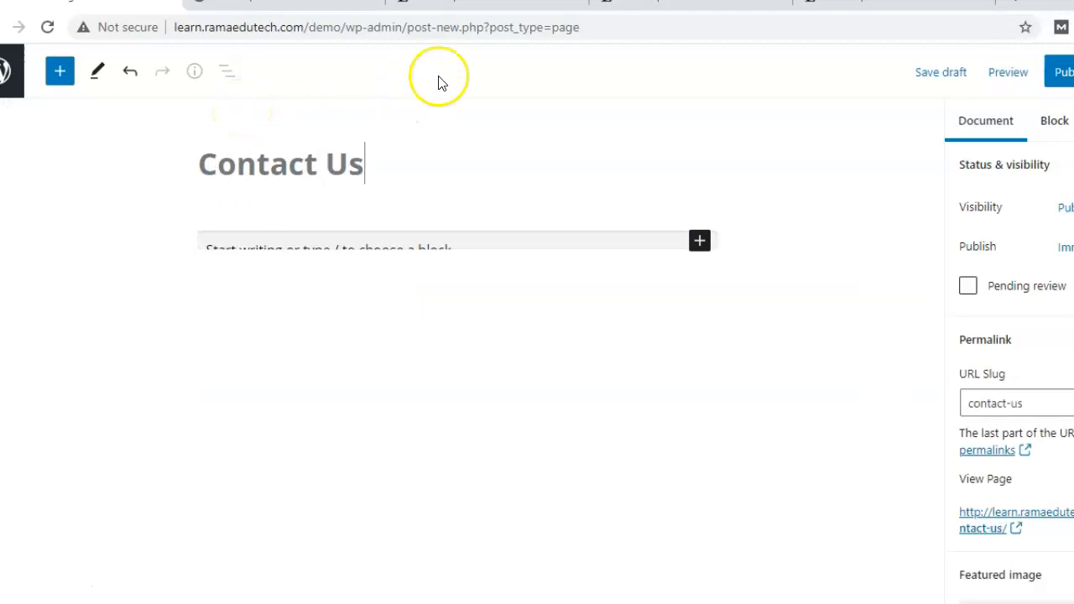
{"action": "left_click", "coordinate": [444, 242]}
{"action": "type", "text": "Vestibulum a ipsum sit amet dolor tincidunt lobortis vitae a mauris. Pellentesque pretium sed ex ac mattis. Vivamus ut felis a lorem faucibus sollicitudin."}
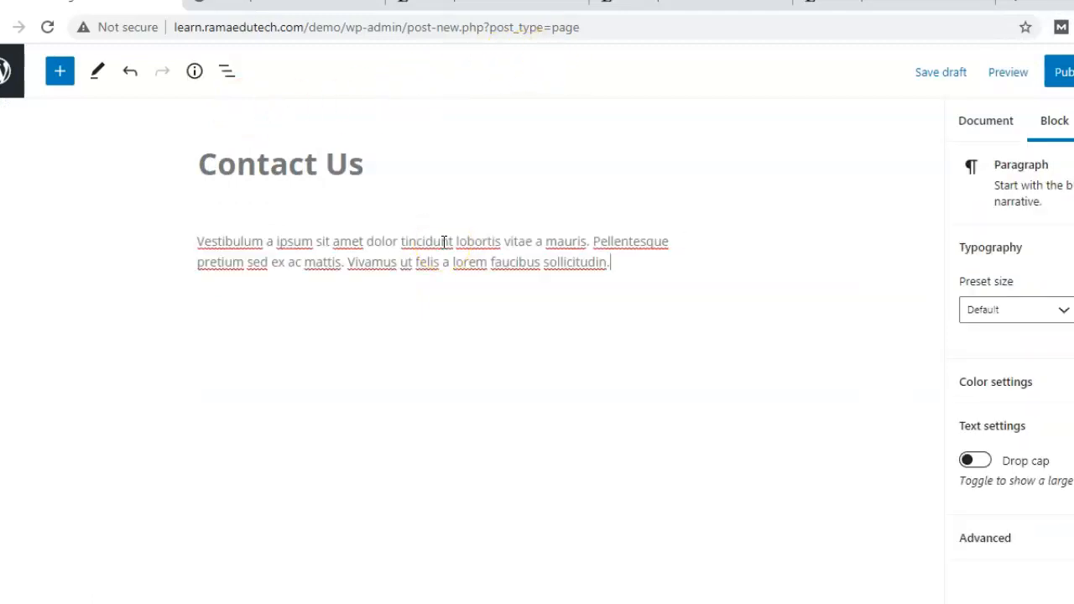
Add a contact e-mail line below the paragraph, publish the page, and return to the Pages list.
{"action": "left_click", "coordinate": [557, 310]}
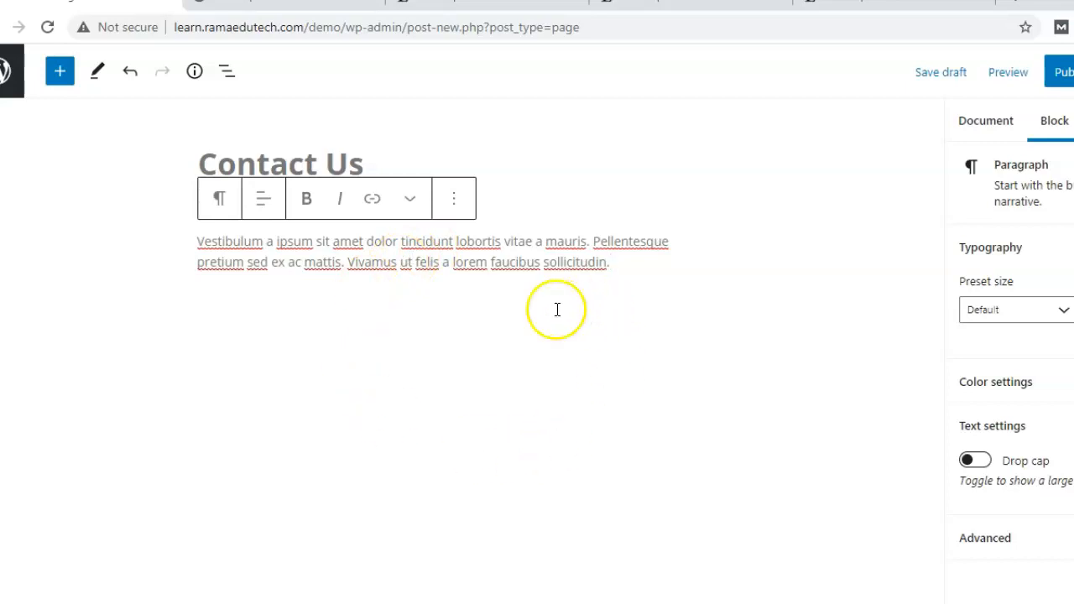
{"action": "key", "text": "Return"}
{"action": "key", "text": "Return"}
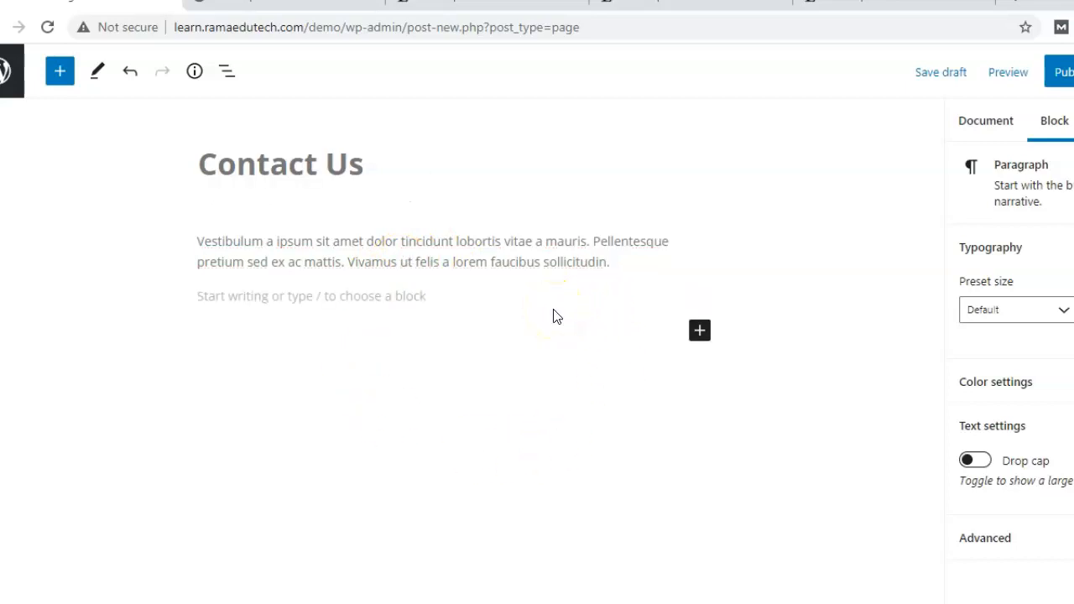
{"action": "type", "text": "contact@xyz"}
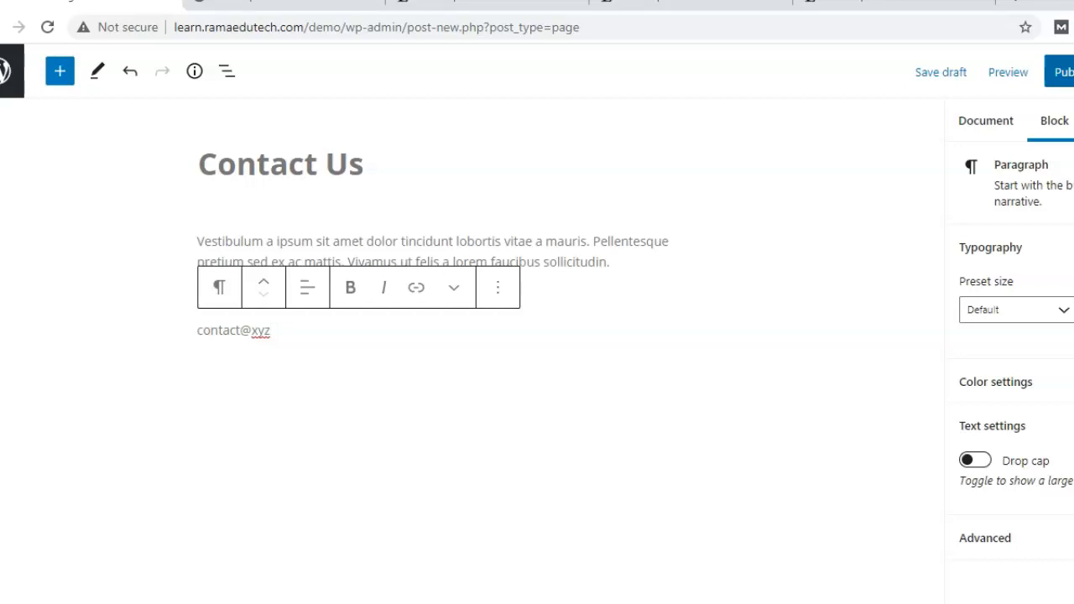
{"action": "left_click", "coordinate": [1059, 71]}
{"action": "left_click", "coordinate": [12, 71]}
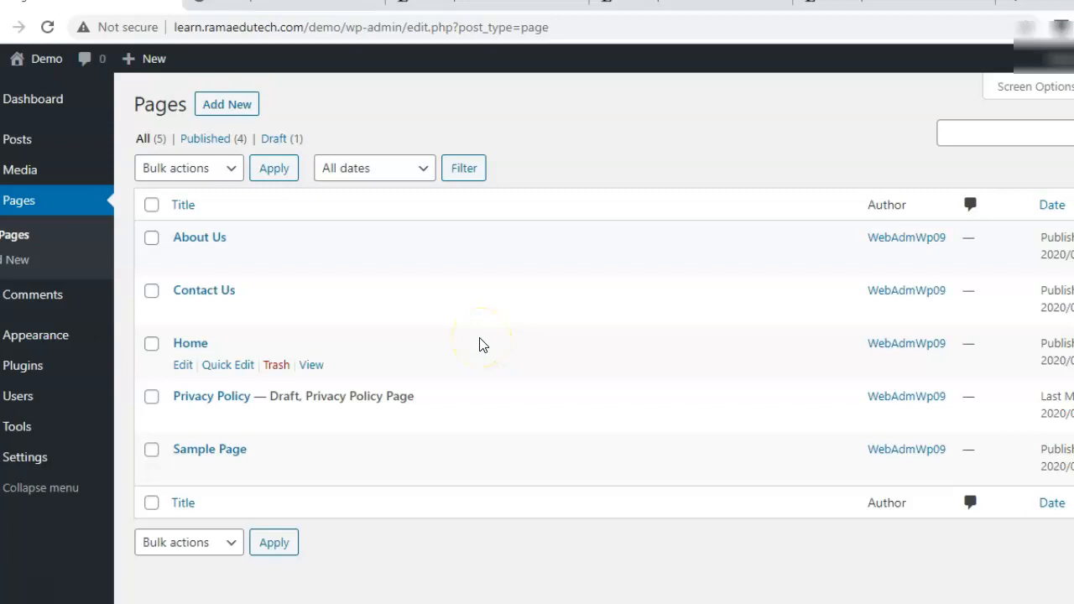
Look over the OnePress section list, then go to its Recommended Actions tab.
{"action": "mouse_move", "coordinate": [52, 340]}
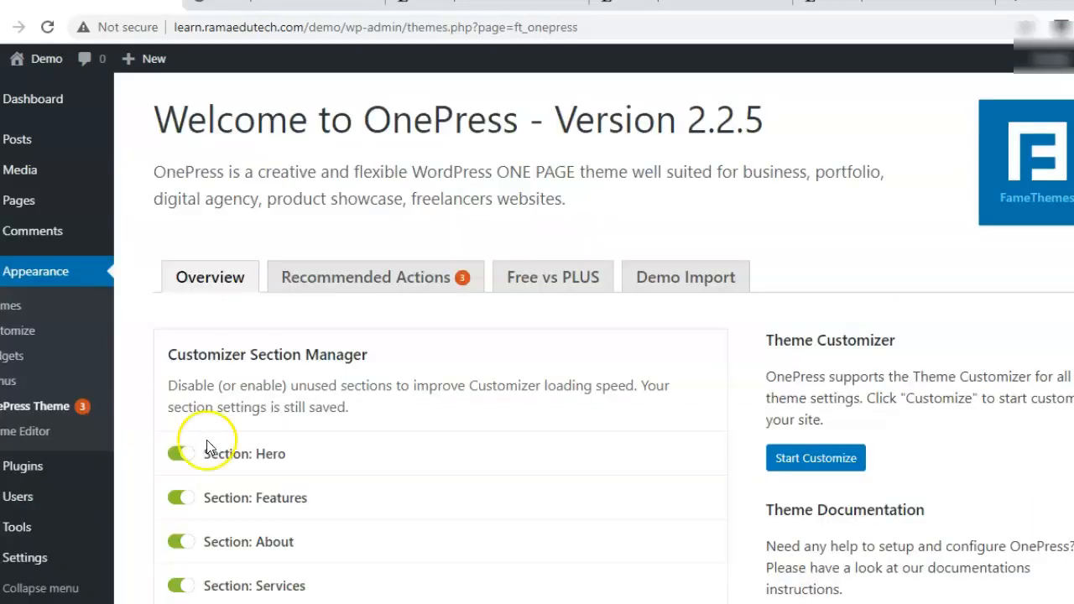
{"action": "scroll", "coordinate": [537, 336], "scroll_direction": "down", "scroll_amount": 8}
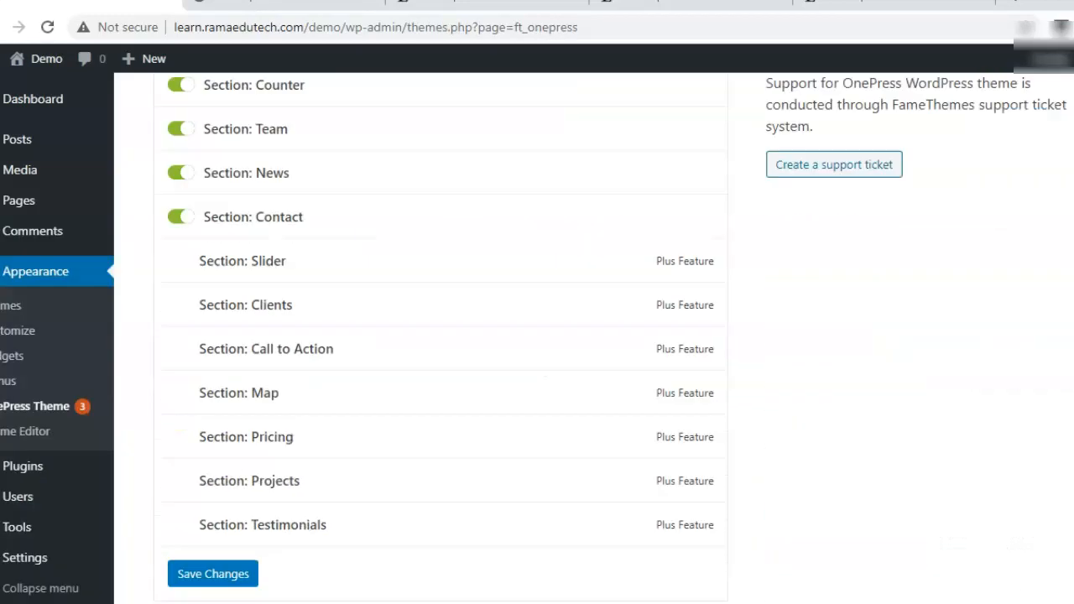
{"action": "scroll", "coordinate": [537, 336], "scroll_direction": "up", "scroll_amount": 4}
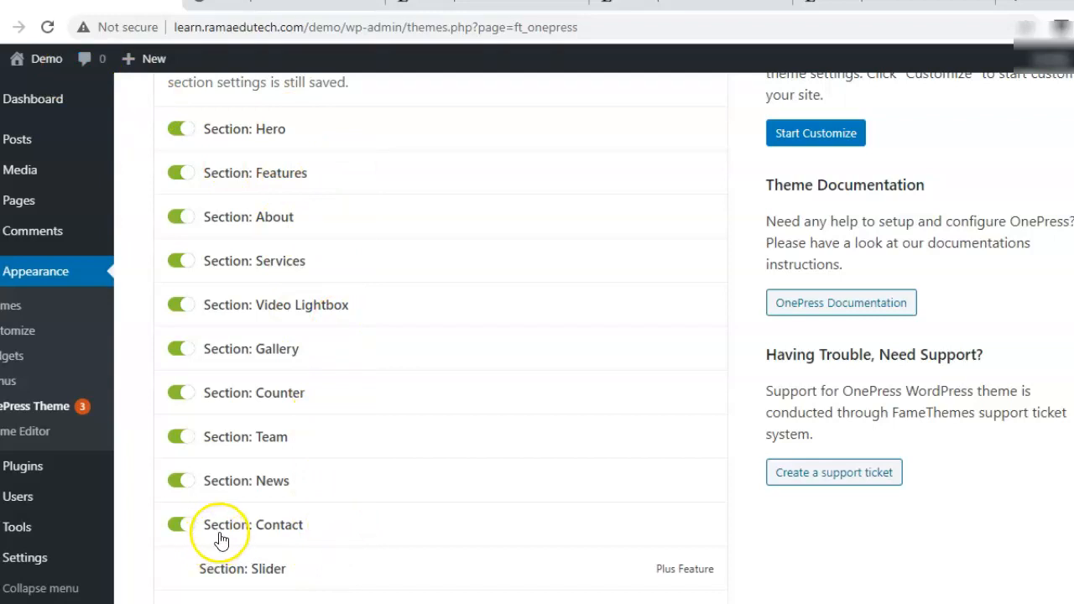
{"action": "scroll", "coordinate": [551, 288], "scroll_direction": "down", "scroll_amount": 4}
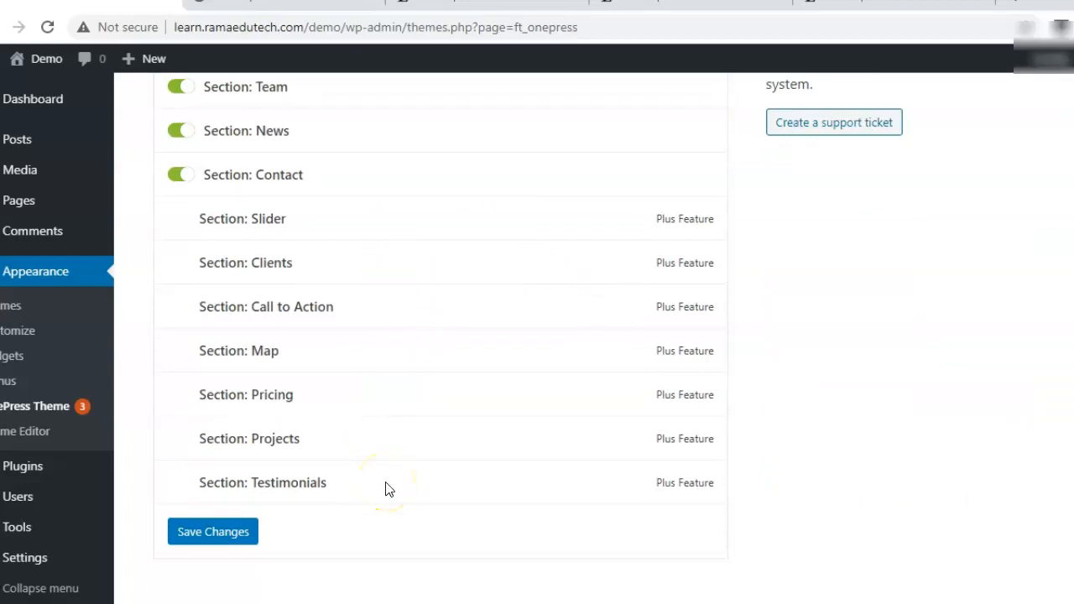
{"action": "scroll", "coordinate": [396, 487], "scroll_direction": "up", "scroll_amount": 5}
{"action": "left_click", "coordinate": [370, 123]}
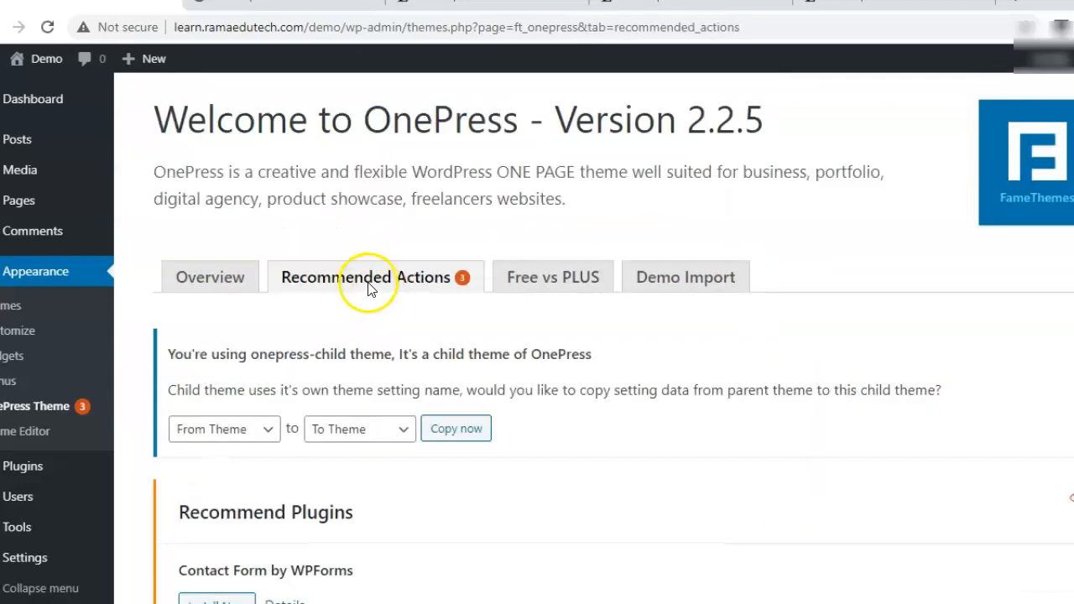
Follow 'Setup front page displays' from Recommended Actions to Settings > Reading.
{"action": "scroll", "coordinate": [211, 144], "scroll_direction": "down", "scroll_amount": 5}
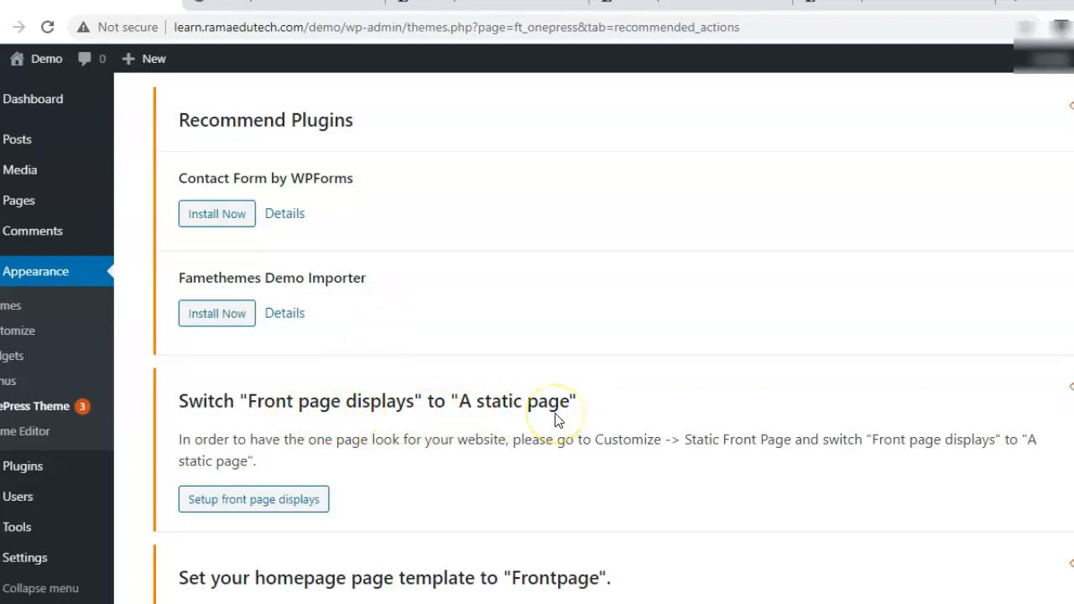
{"action": "left_click", "coordinate": [264, 497]}
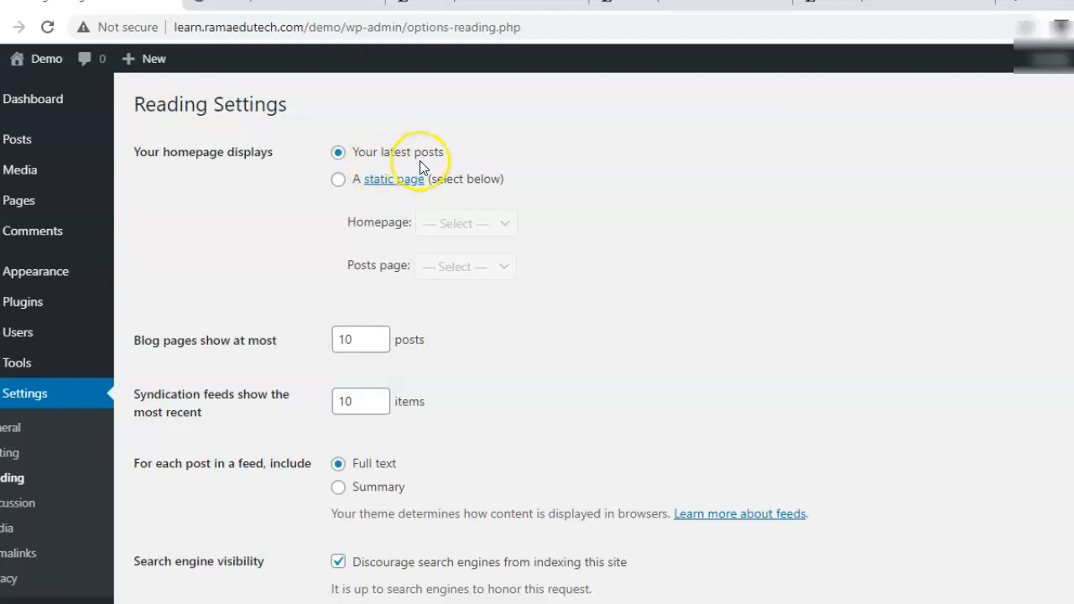
Make the homepage display the static page Home and save the reading settings.
{"action": "left_click", "coordinate": [337, 181]}
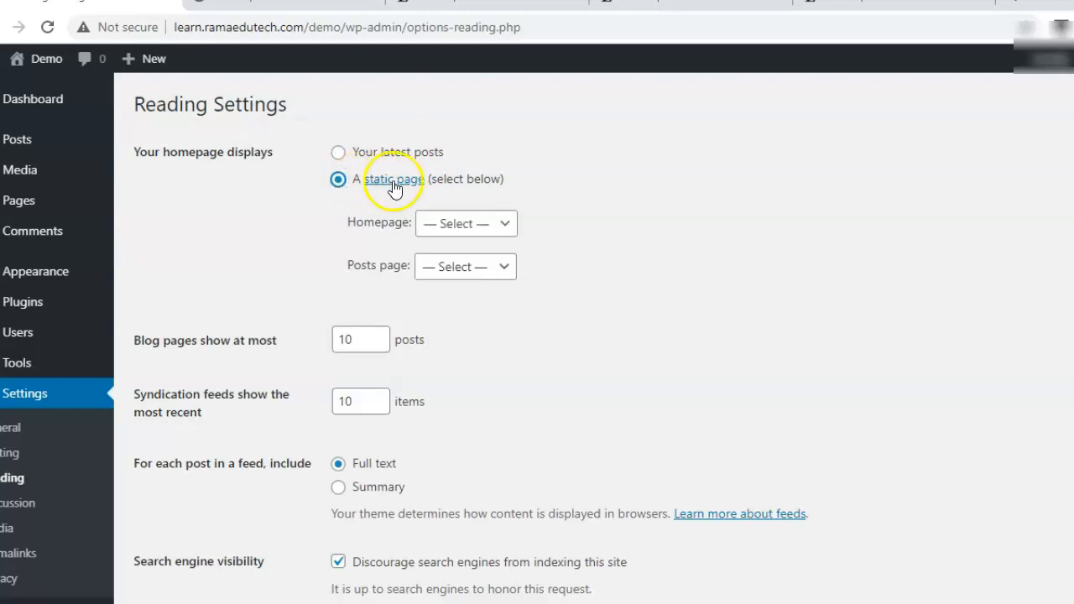
{"action": "left_click", "coordinate": [481, 233]}
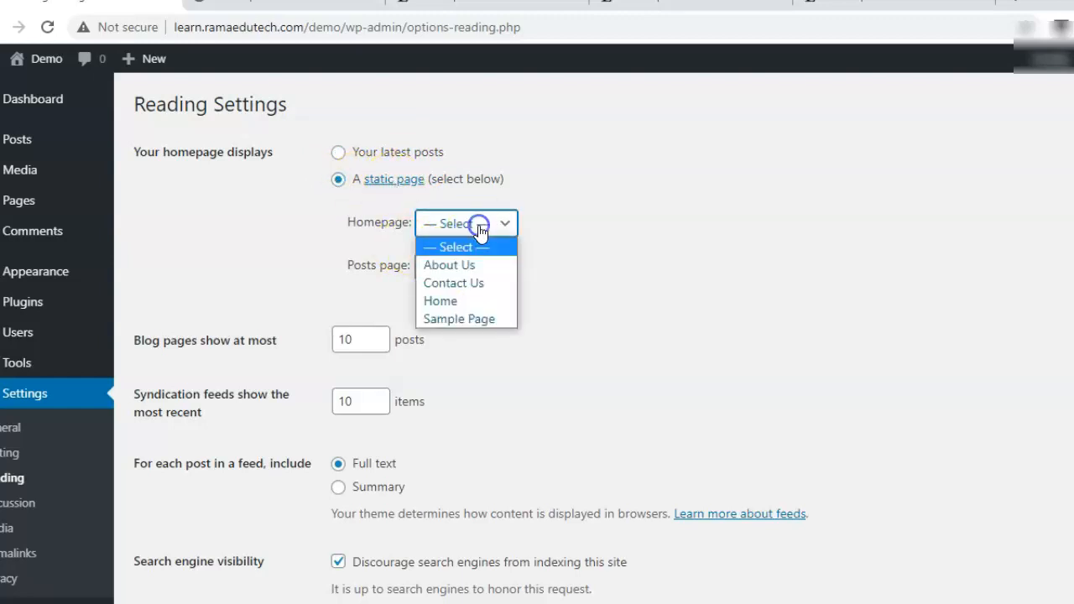
{"action": "left_click", "coordinate": [465, 302]}
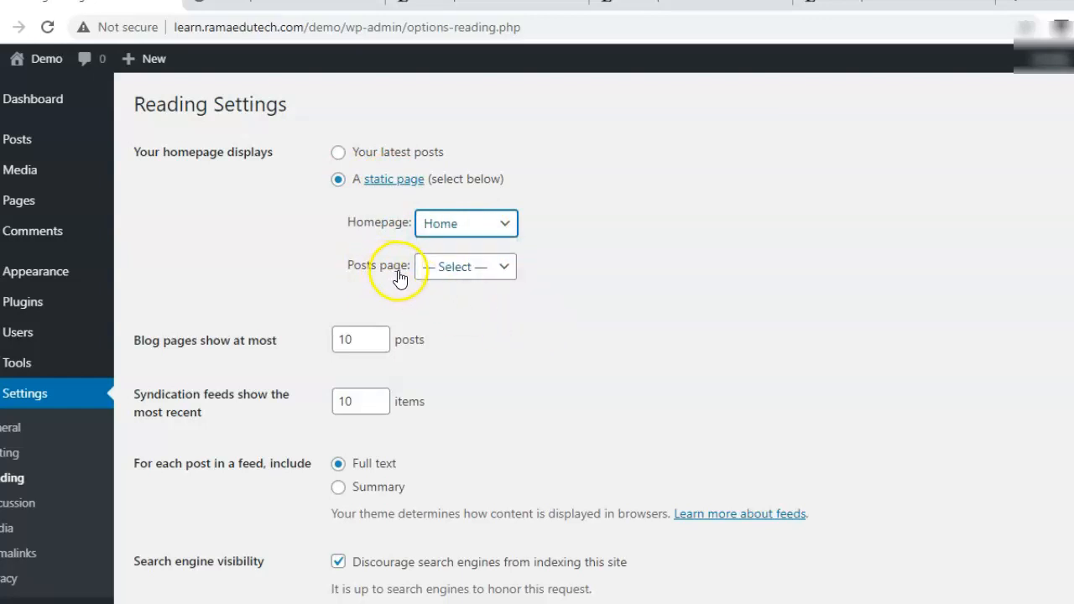
{"action": "left_click", "coordinate": [444, 266]}
{"action": "left_click", "coordinate": [660, 335]}
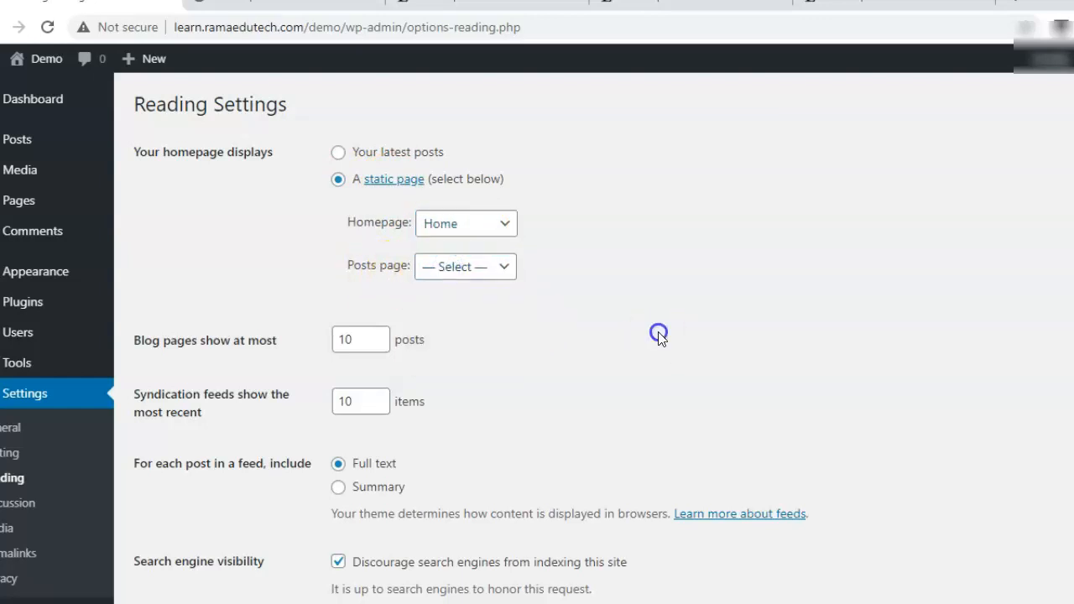
{"action": "scroll", "coordinate": [537, 336], "scroll_direction": "down", "scroll_amount": 2}
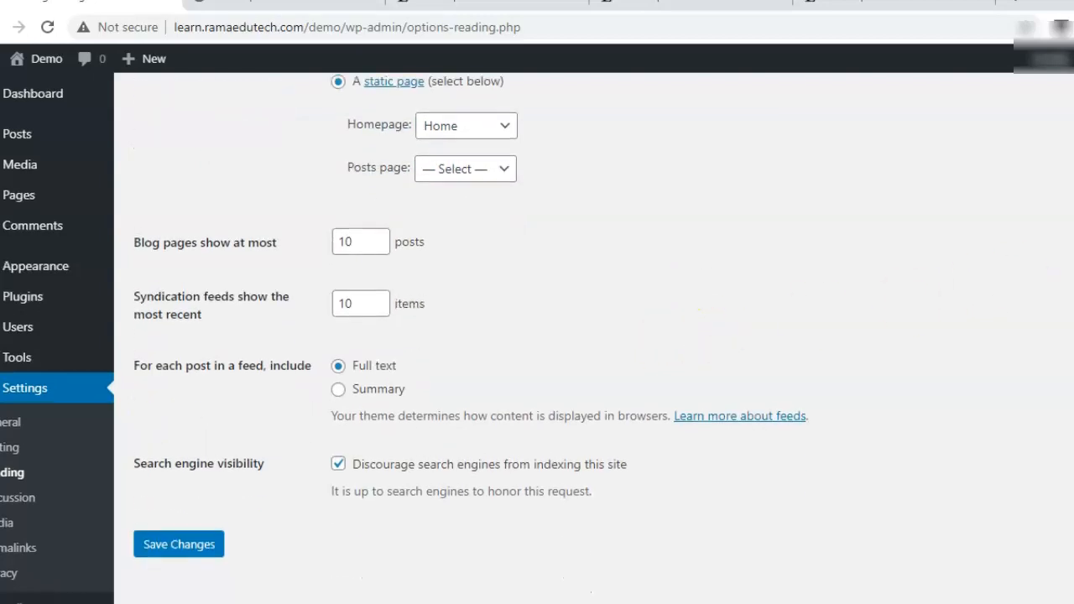
{"action": "left_click", "coordinate": [204, 540]}
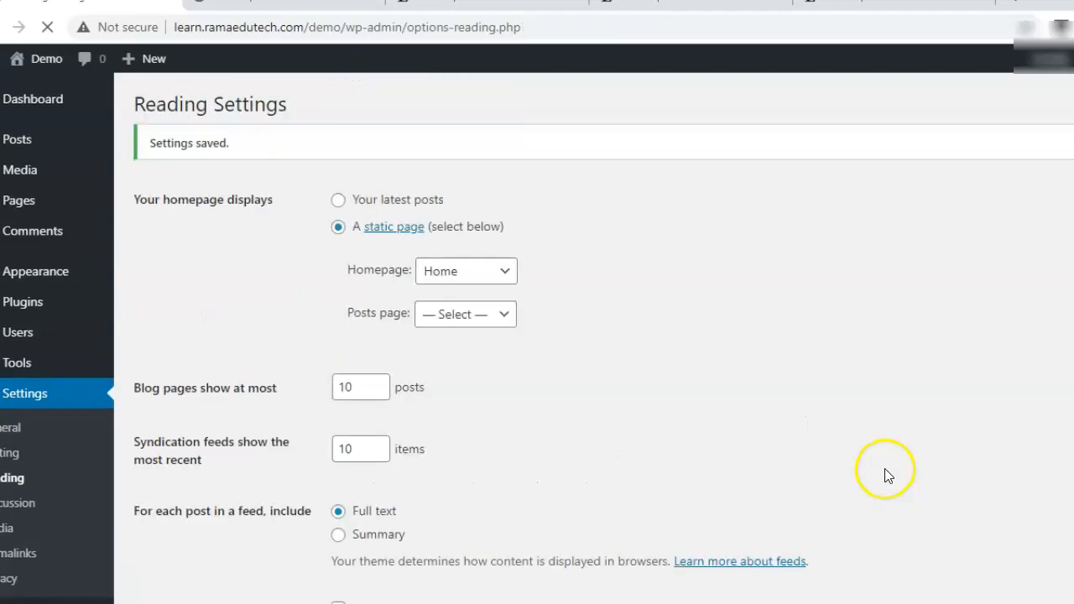
{"action": "mouse_move", "coordinate": [30, 204]}
{"action": "left_click", "coordinate": [156, 230]}
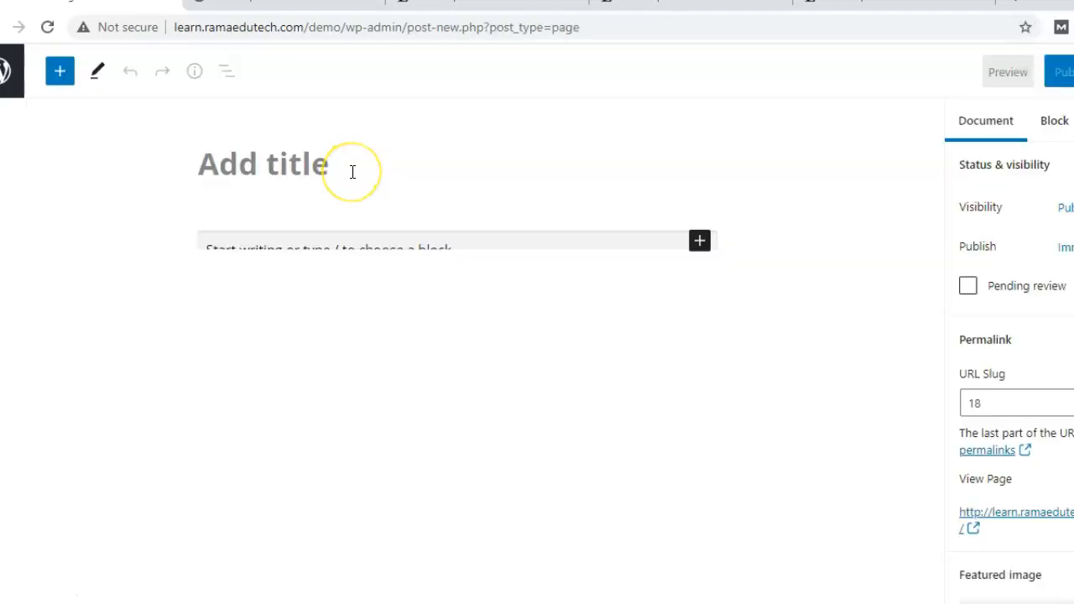
Publish an empty page titled 'Blog', then go back to Reading Settings.
{"action": "left_click", "coordinate": [352, 172]}
{"action": "type", "text": "Blog"}
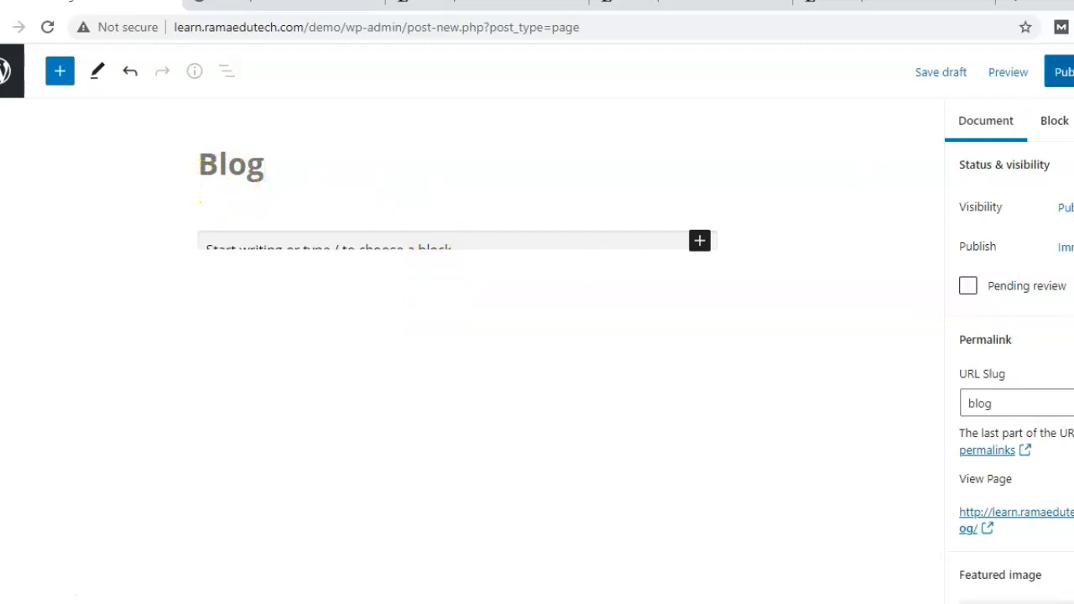
{"action": "left_click", "coordinate": [1059, 73]}
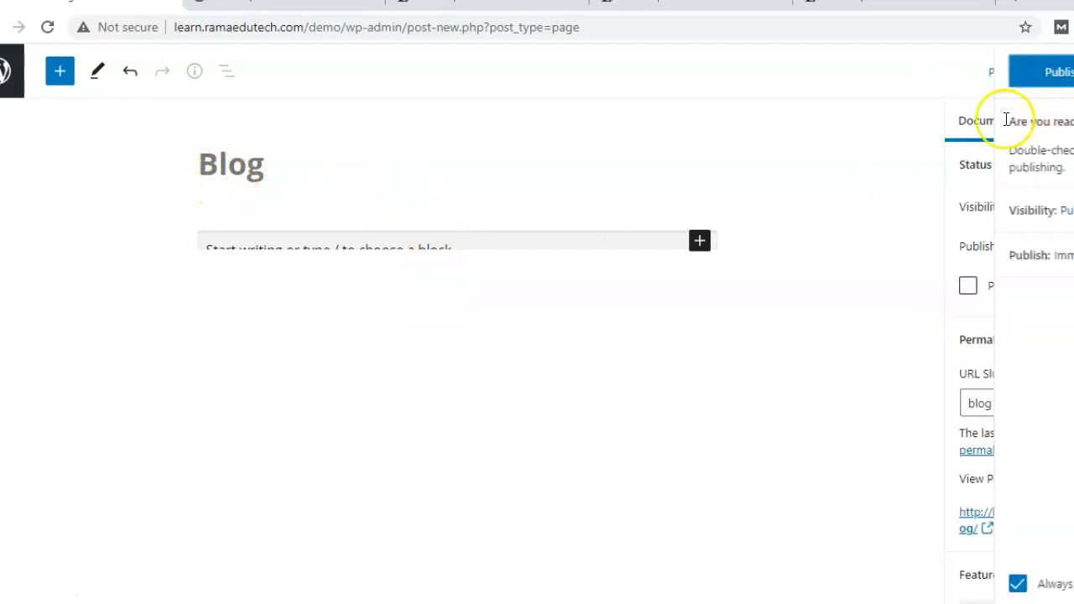
{"action": "left_click", "coordinate": [1038, 68]}
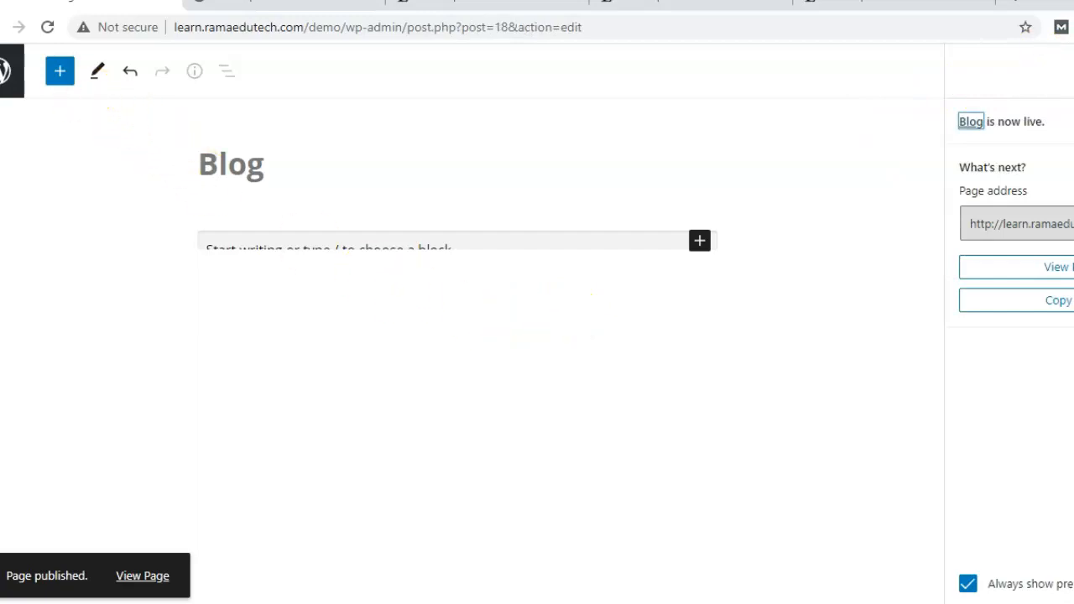
{"action": "left_click", "coordinate": [18, 27]}
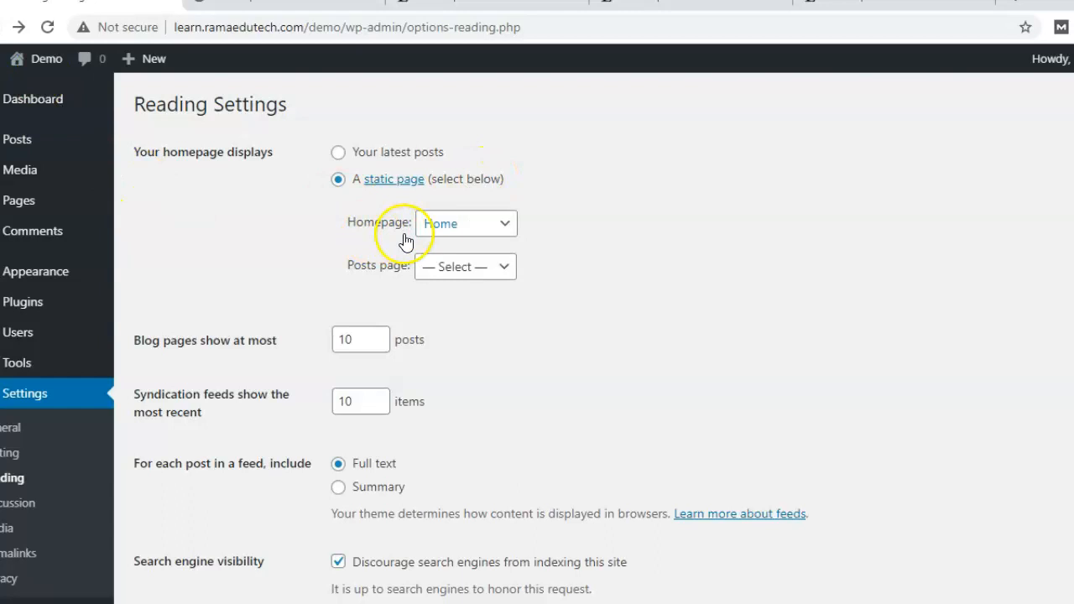
Choose Blog as the posts page and save the reading settings.
{"action": "left_click", "coordinate": [444, 277]}
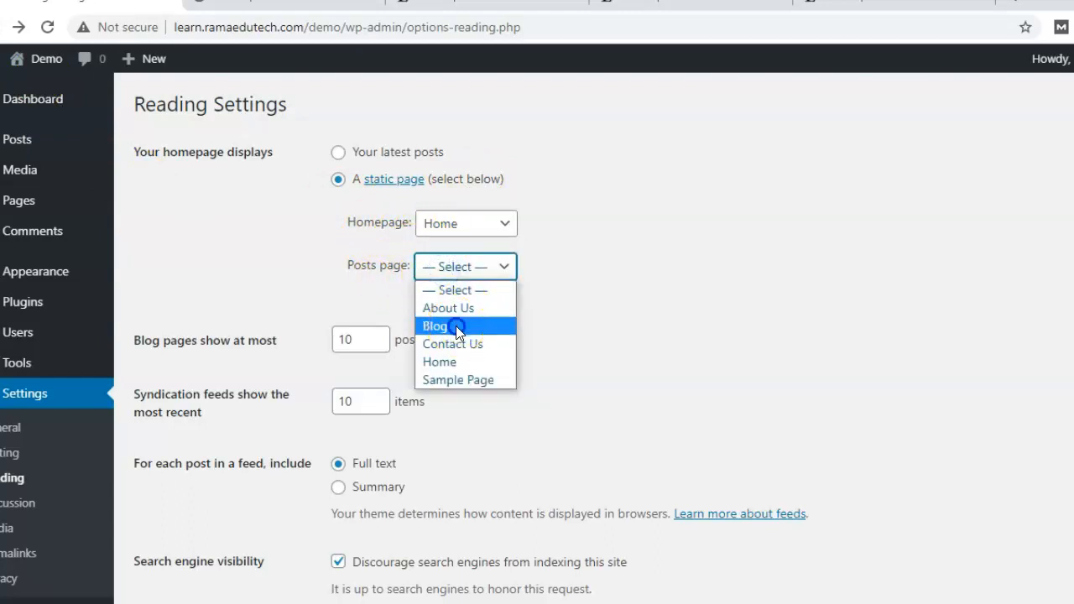
{"action": "left_click", "coordinate": [456, 325]}
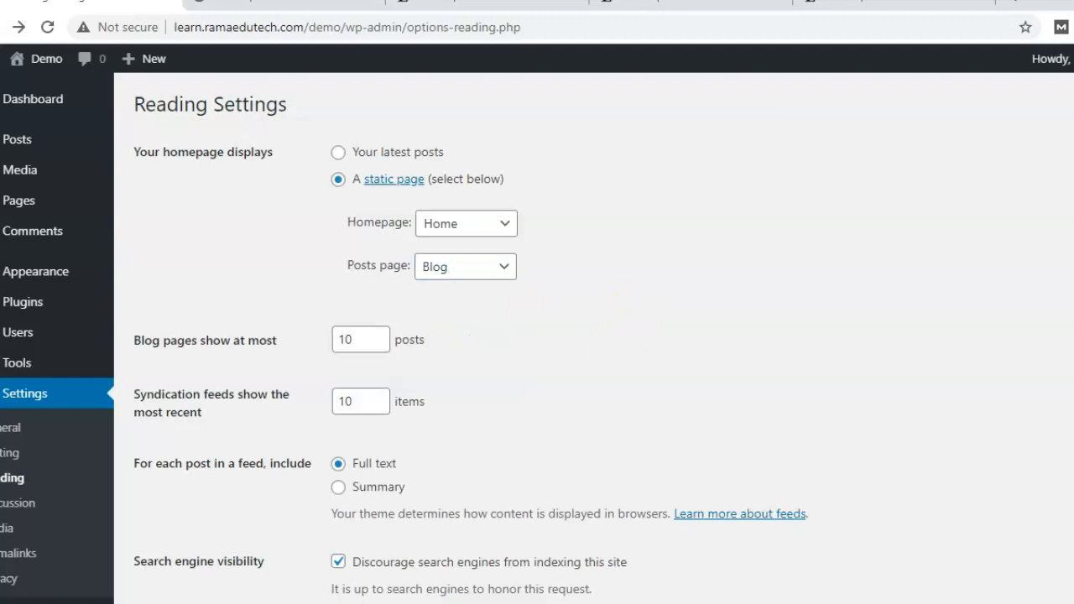
{"action": "scroll", "coordinate": [420, 504], "scroll_direction": "down", "scroll_amount": 2}
{"action": "left_click", "coordinate": [180, 541]}
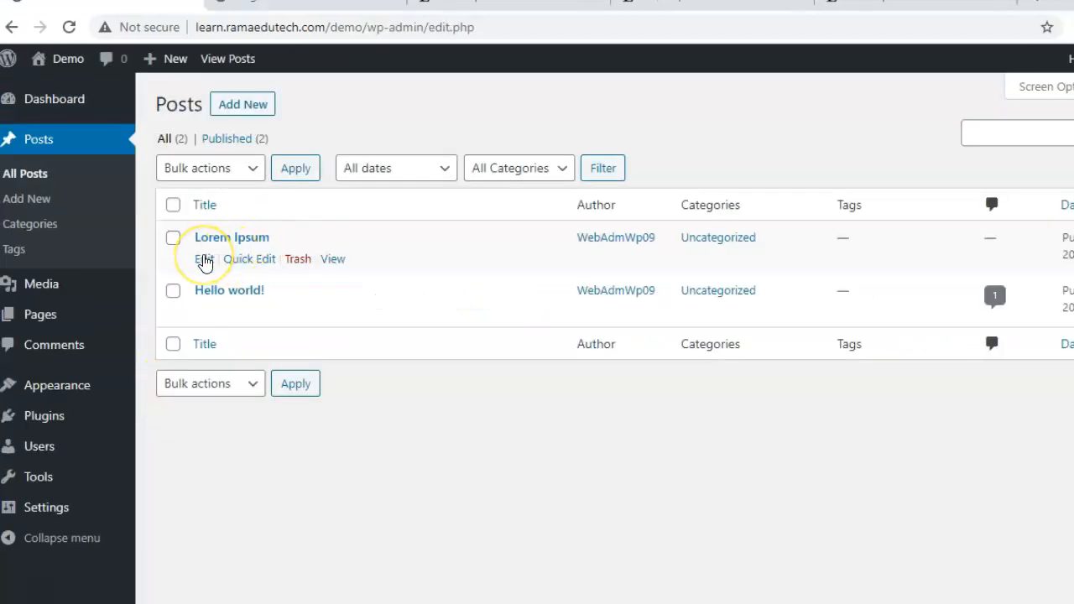
Move Lorem Ipsum from Uncategorized to a new 'dailylife' category and update the post.
{"action": "left_click", "coordinate": [204, 260]}
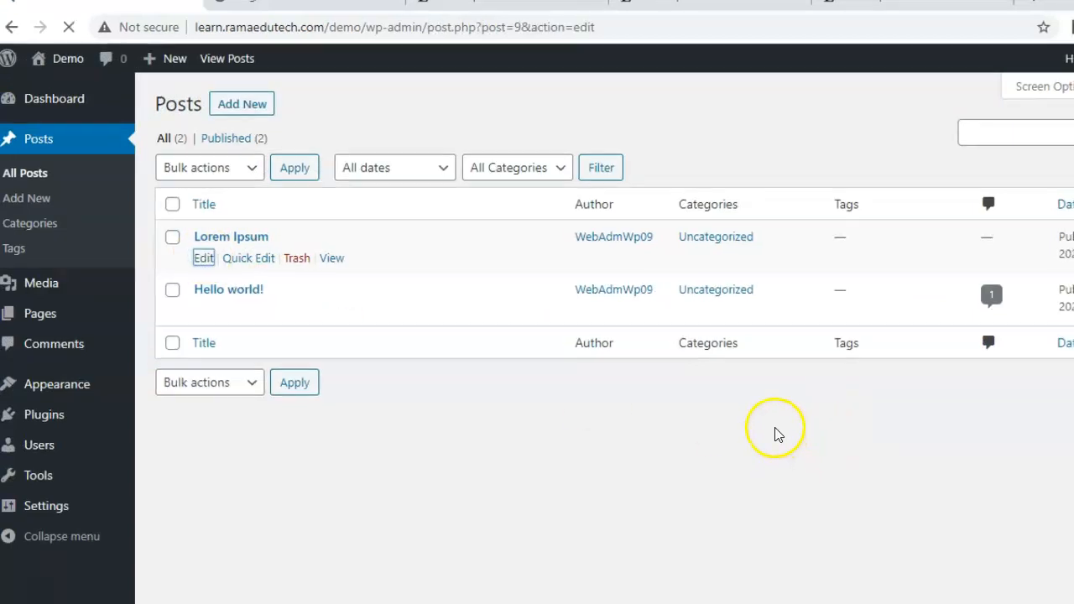
{"action": "scroll", "coordinate": [1004, 344], "scroll_direction": "down", "scroll_amount": 5}
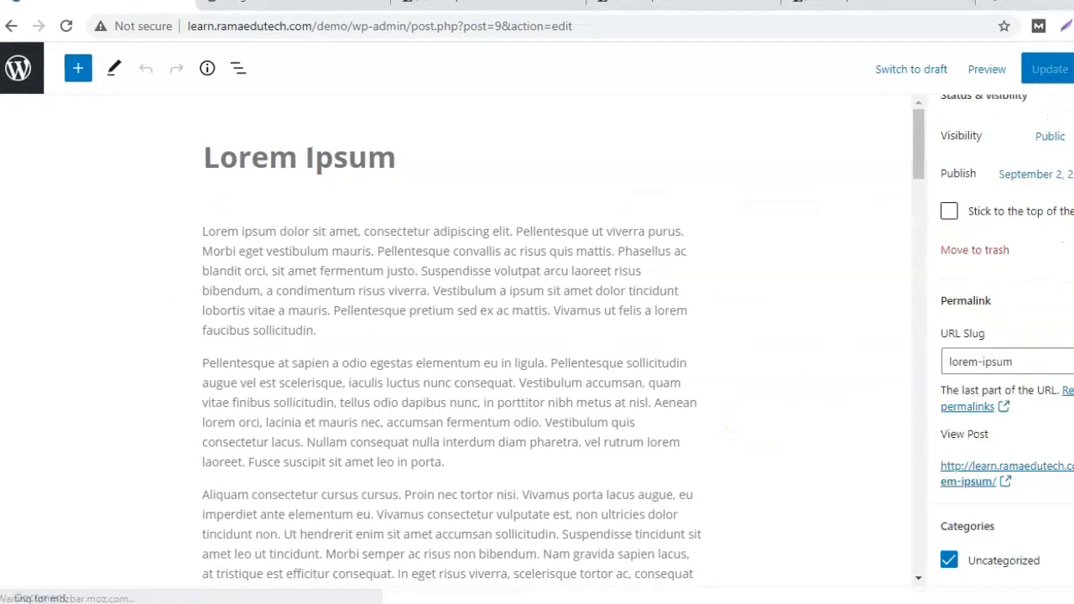
{"action": "left_click", "coordinate": [995, 326]}
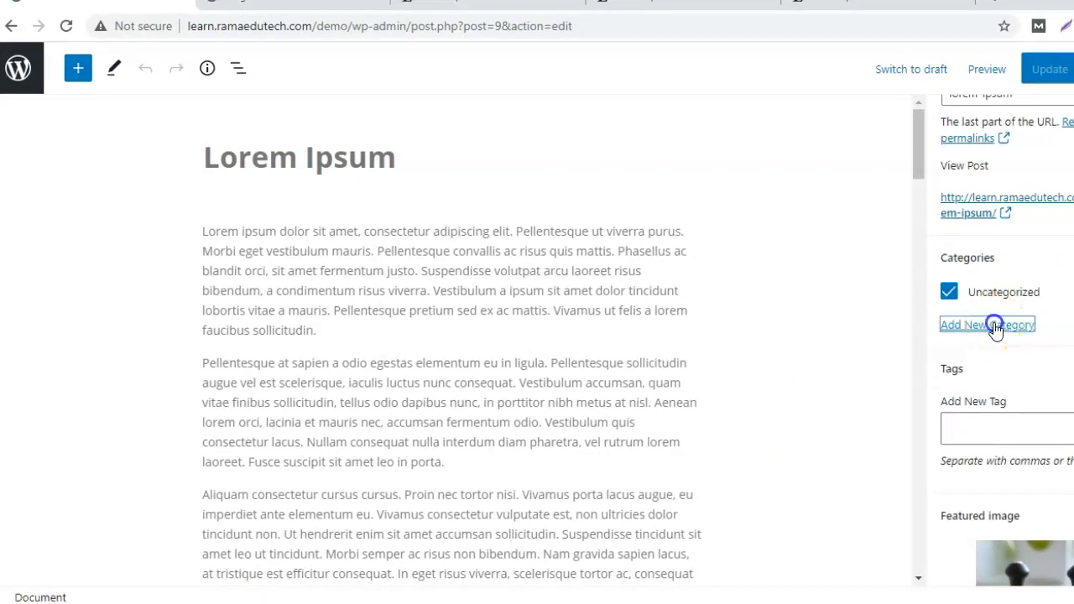
{"action": "left_click", "coordinate": [988, 370]}
{"action": "left_click", "coordinate": [978, 417]}
{"action": "left_click", "coordinate": [983, 487]}
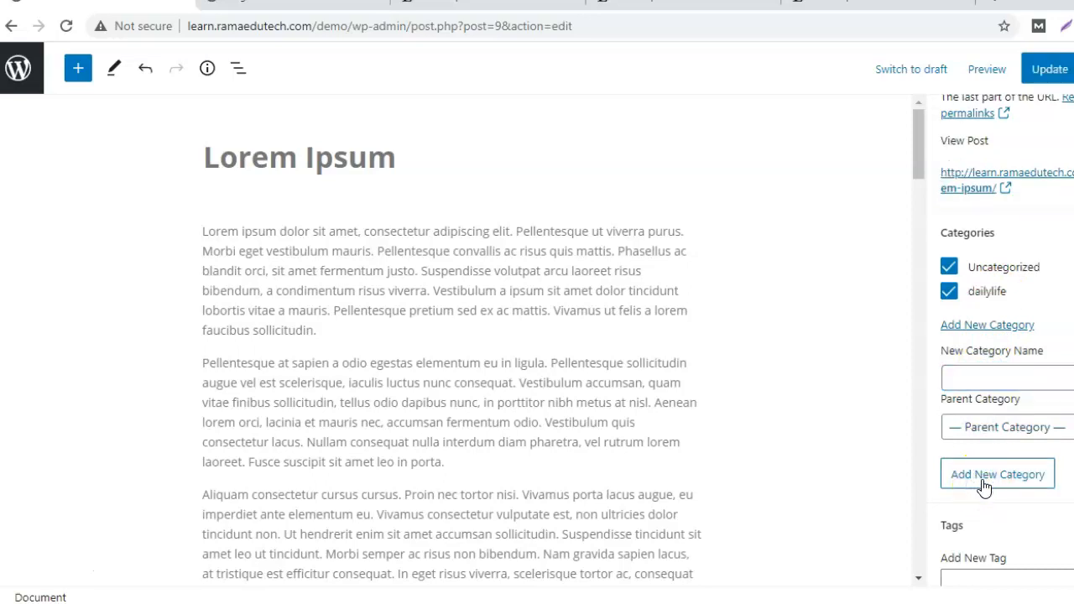
{"action": "left_click", "coordinate": [949, 266]}
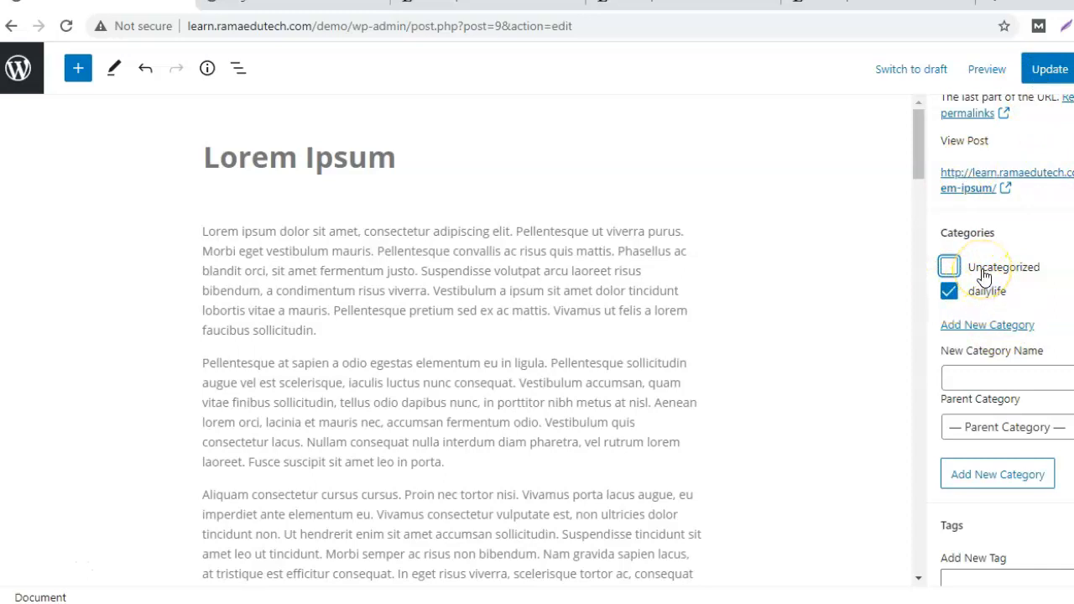
{"action": "left_click", "coordinate": [1033, 74]}
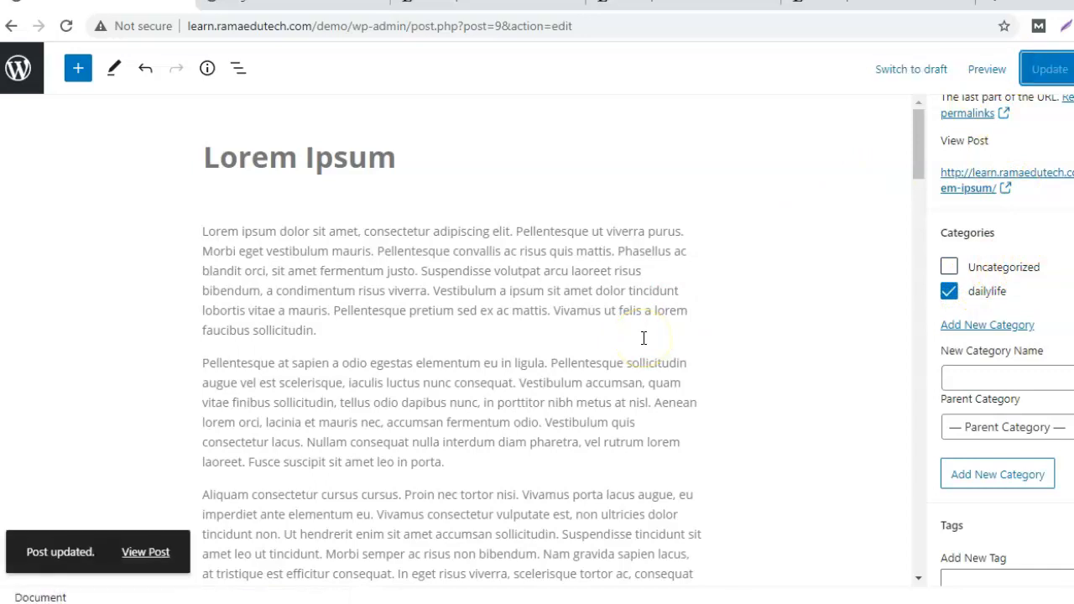
{"action": "left_click", "coordinate": [324, 6]}
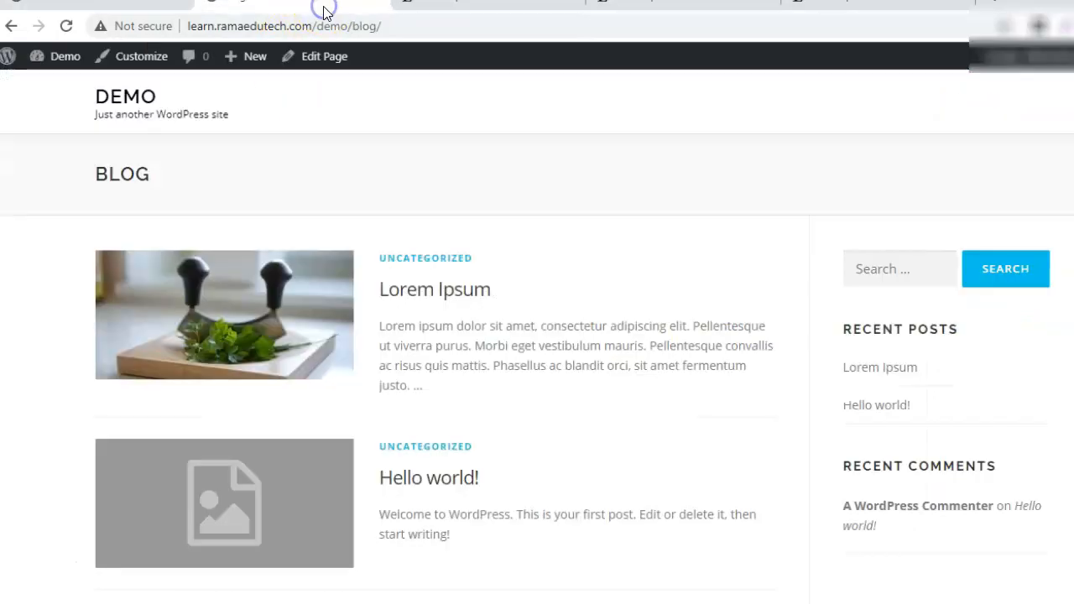
Reload the Blog page to confirm Lorem Ipsum now appears under DAILYLIFE.
{"action": "left_click", "coordinate": [63, 32]}
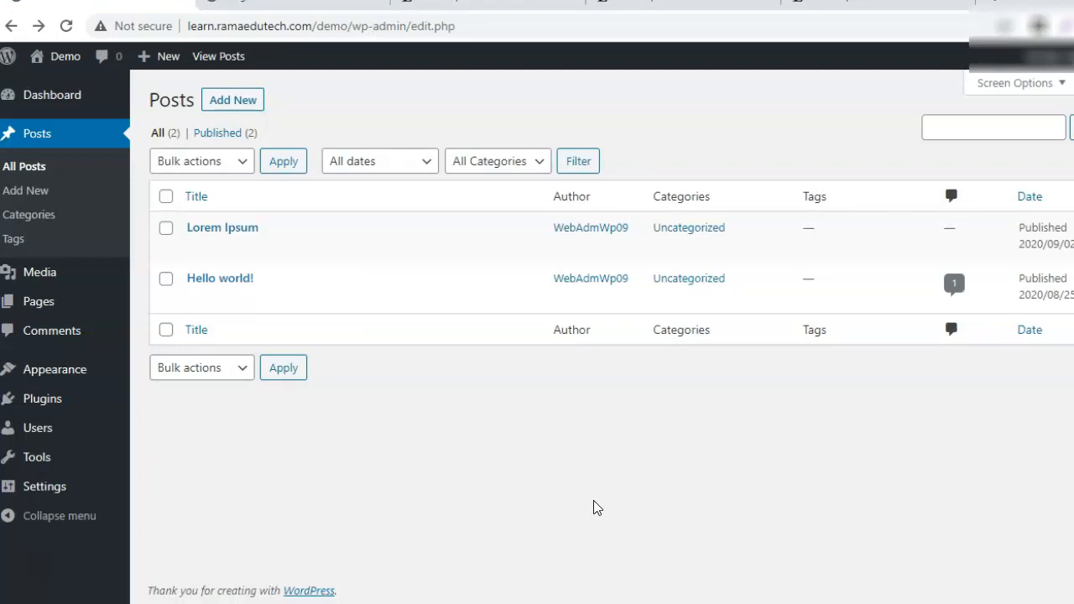
{"action": "left_click", "coordinate": [579, 496]}
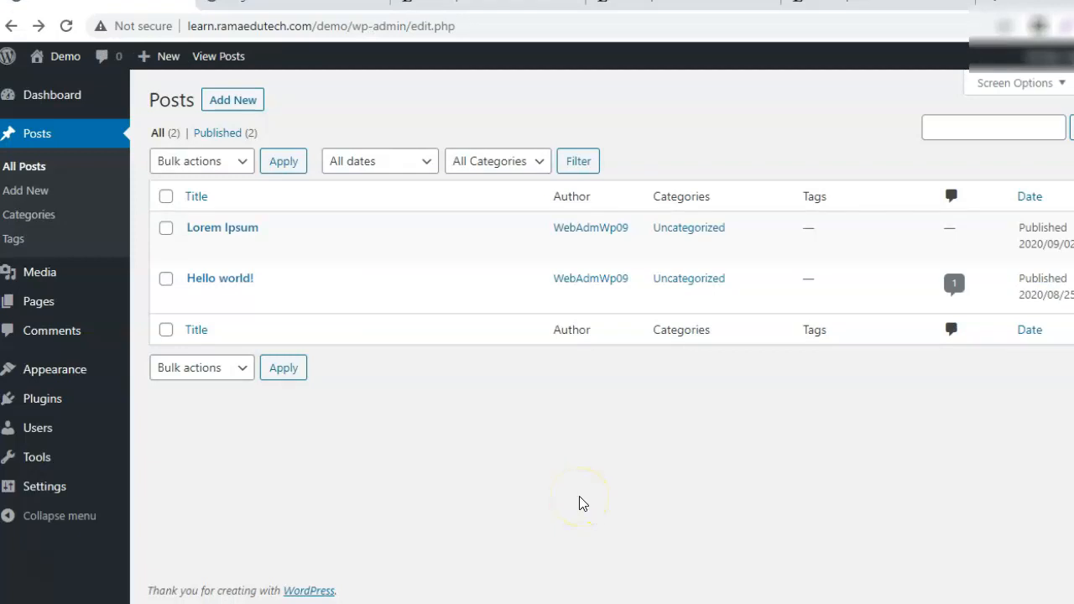